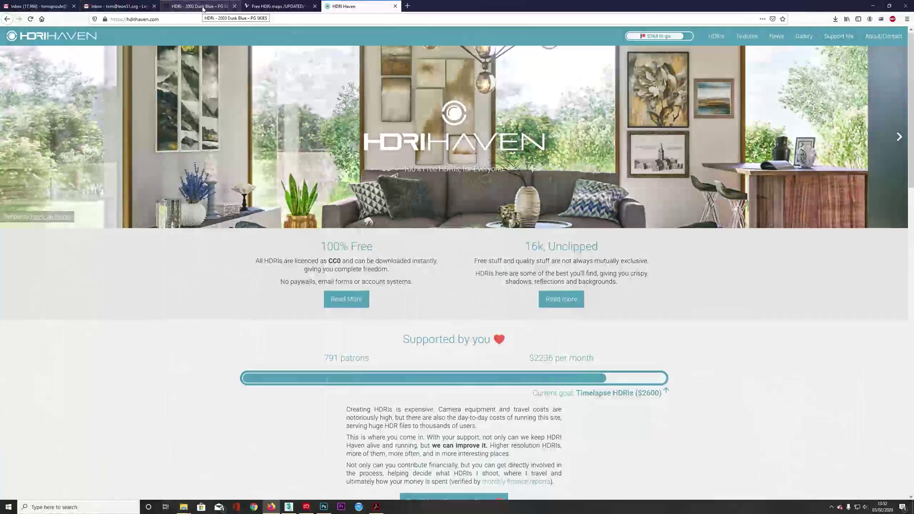
View the HDRI - 2003 Dusk Blue product page on PG Skies and compare it with the mausoleum image in Photoshop.
left_click(201, 10)
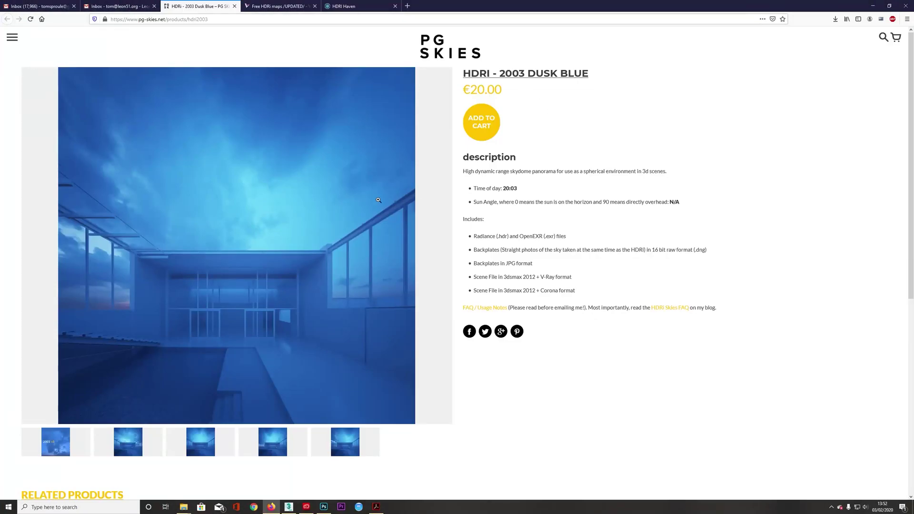
left_click(323, 506)
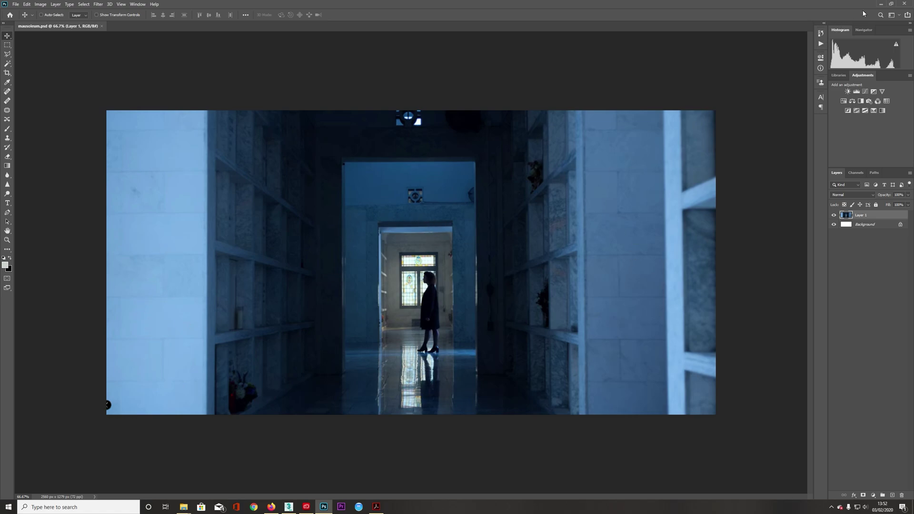
left_click(881, 4)
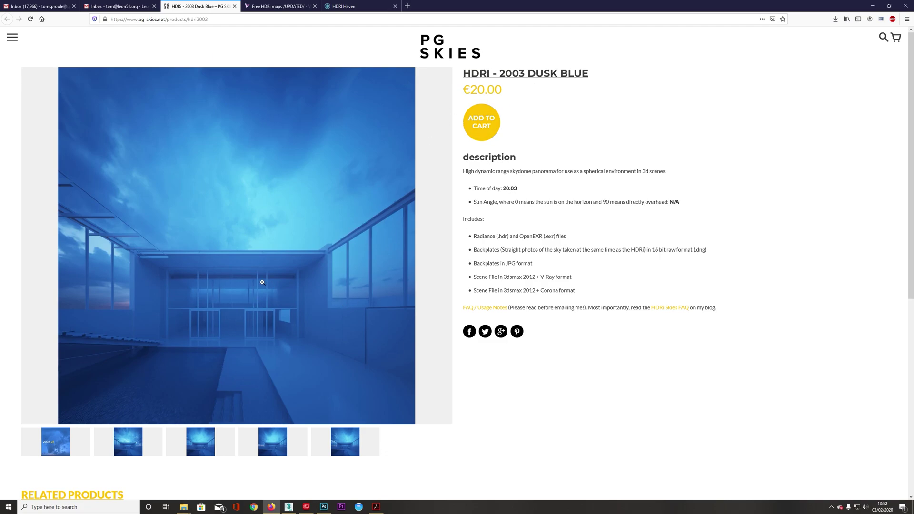
Look over the Viz-People Free HDRi maps page in the browser, including its download mirrors and related projects.
left_click(289, 6)
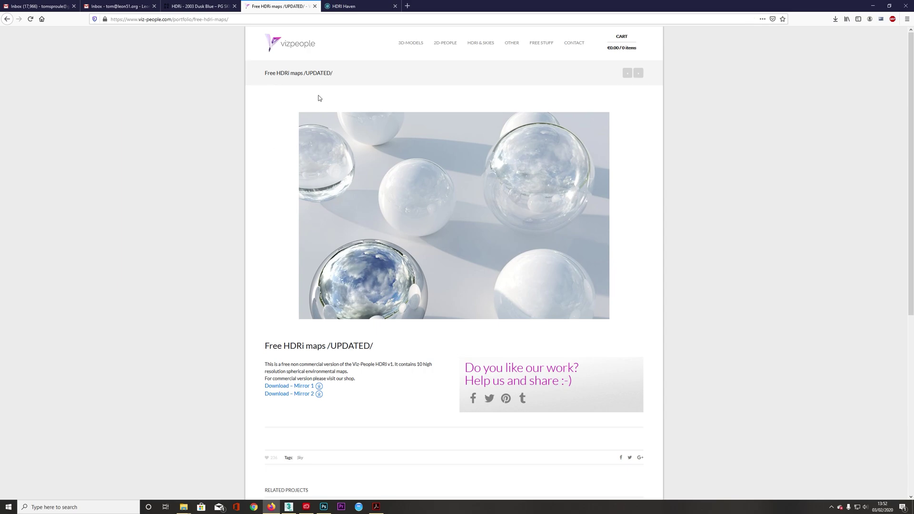
scroll(322, 284, "down", 3)
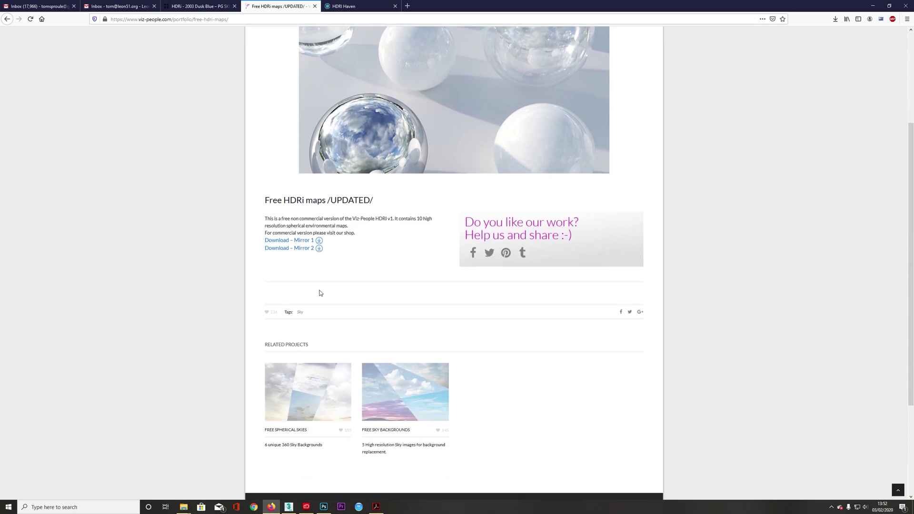
scroll(300, 256, "up", 2)
scroll(301, 256, "up", 2)
Examine the example renders in the HDRi_v1_Catalog.pdf through to its last page, and put the catalogue away.
left_click(316, 386)
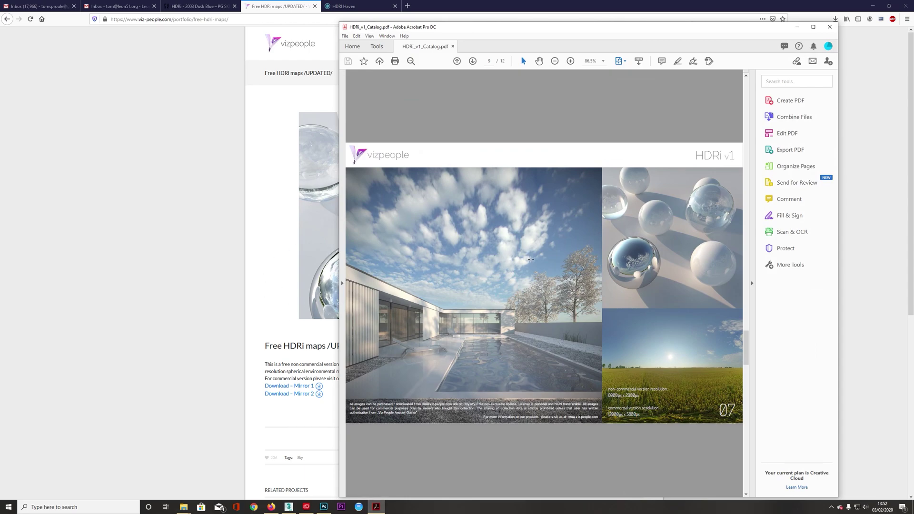
scroll(719, 330, "down", 3)
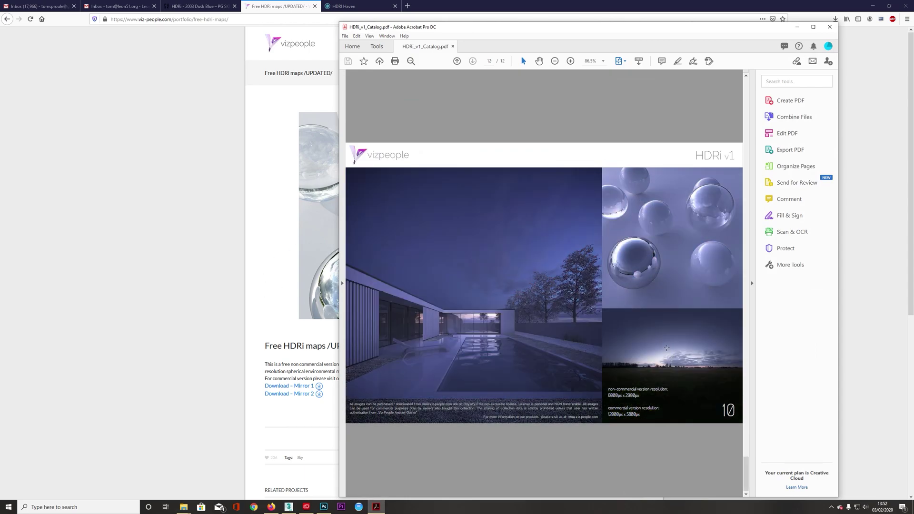
scroll(666, 348, "up", 1)
scroll(665, 347, "up", 5)
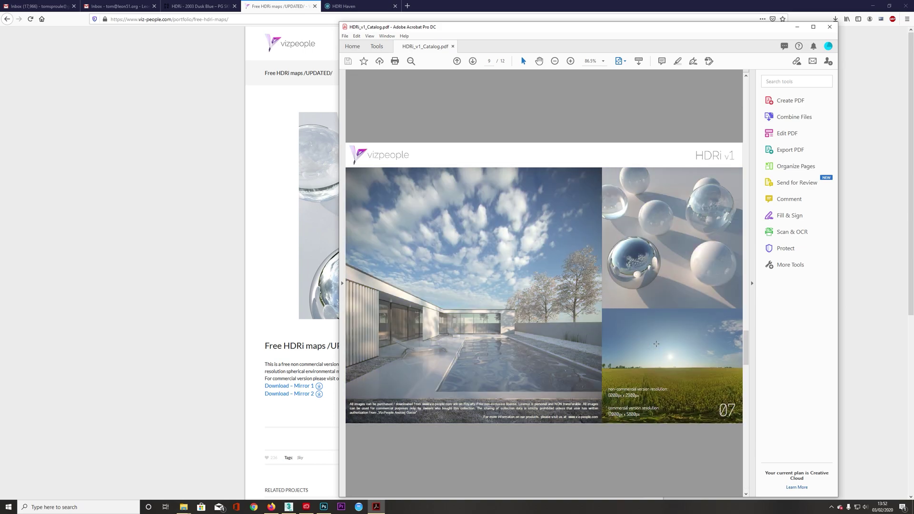
scroll(657, 343, "down", 5)
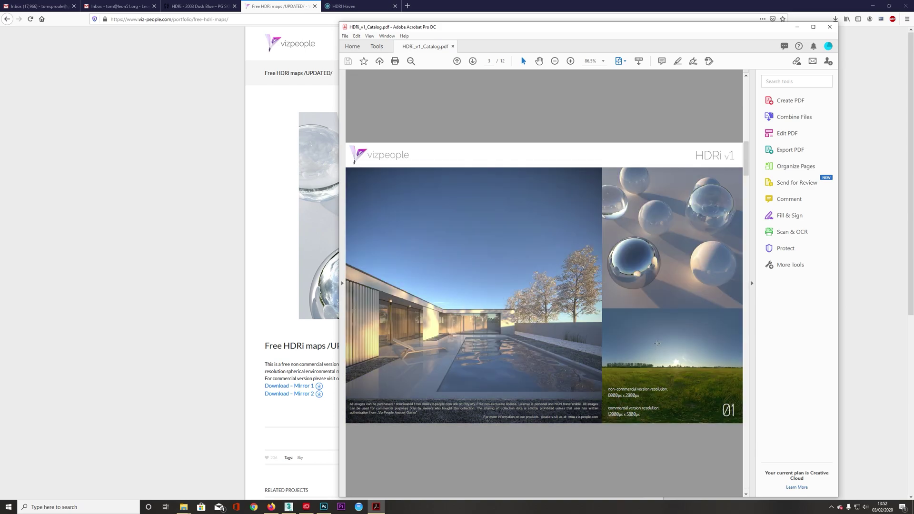
scroll(657, 339, "down", 1)
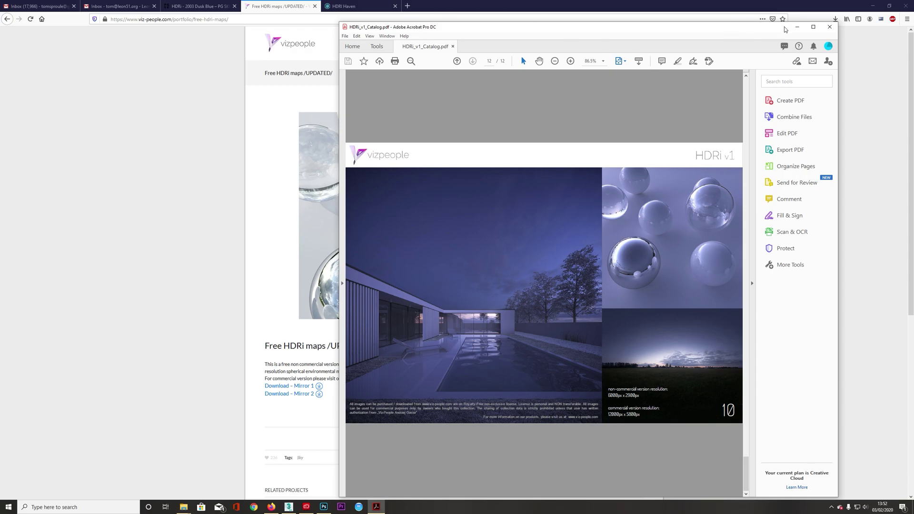
left_click(796, 26)
Look through the HDRI Haven home page, from its licence information down to the patrons list.
left_click(348, 10)
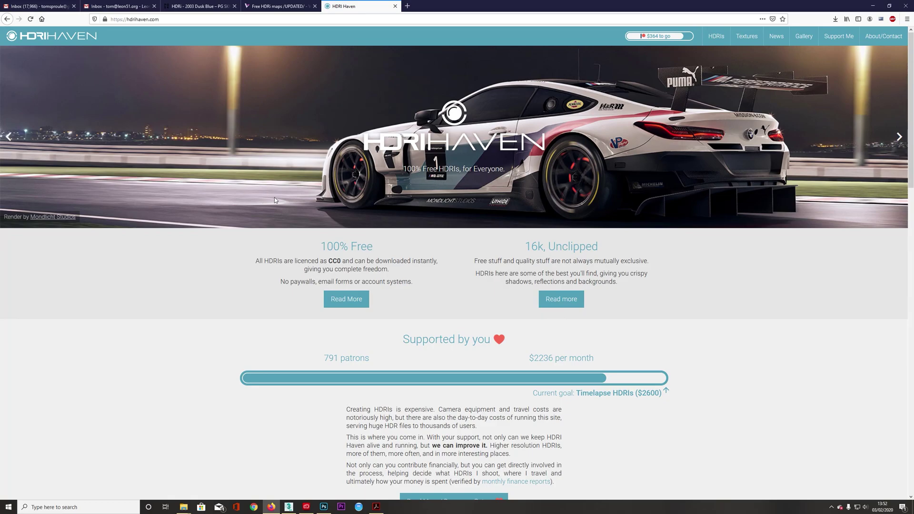
scroll(275, 199, "down", 7)
scroll(295, 257, "up", 5)
scroll(318, 316, "down", 7)
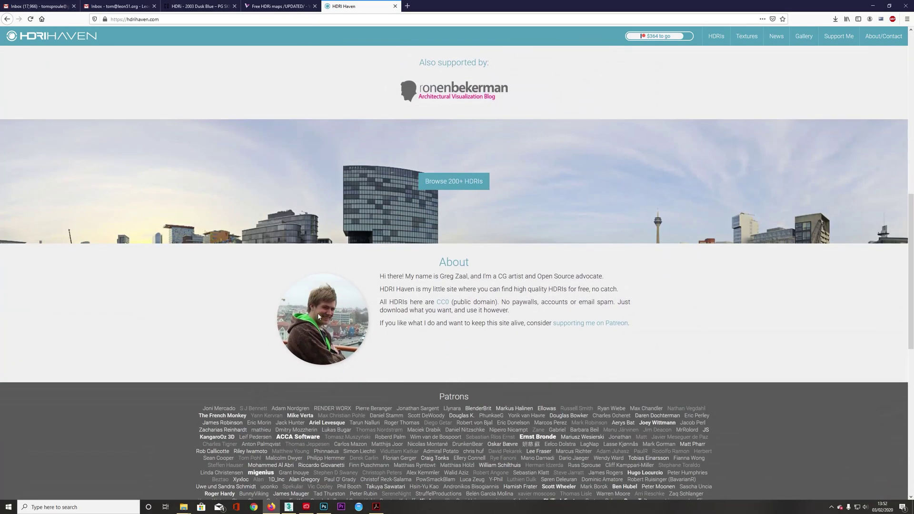
scroll(398, 215, "up", 10)
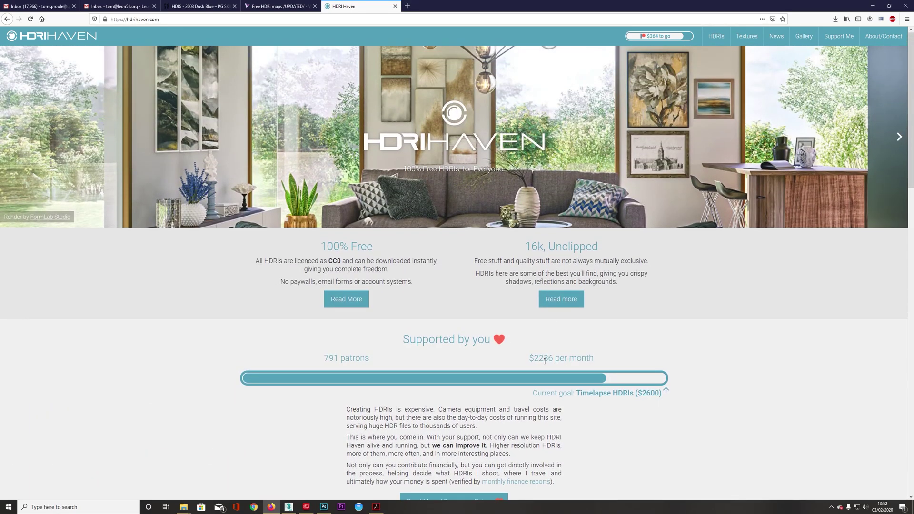
Open the Spiaggia di Mondello entry from HDRI Haven's HDRI library and review its download resolutions and info.
left_click(712, 37)
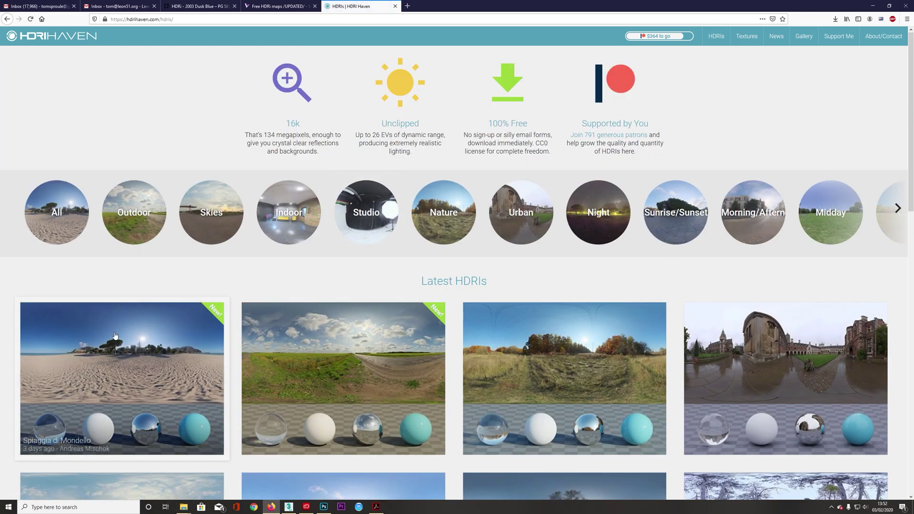
scroll(142, 376, "down", 3)
left_click(139, 227)
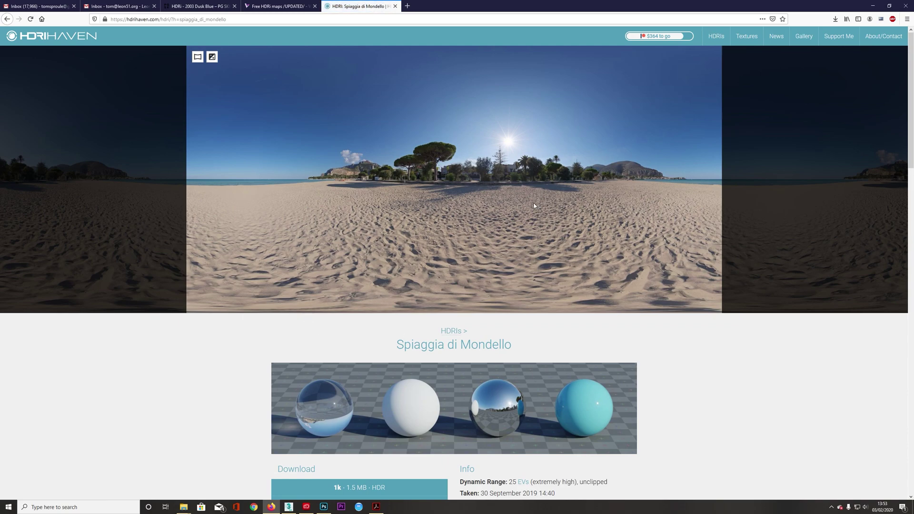
scroll(472, 220, "down", 5)
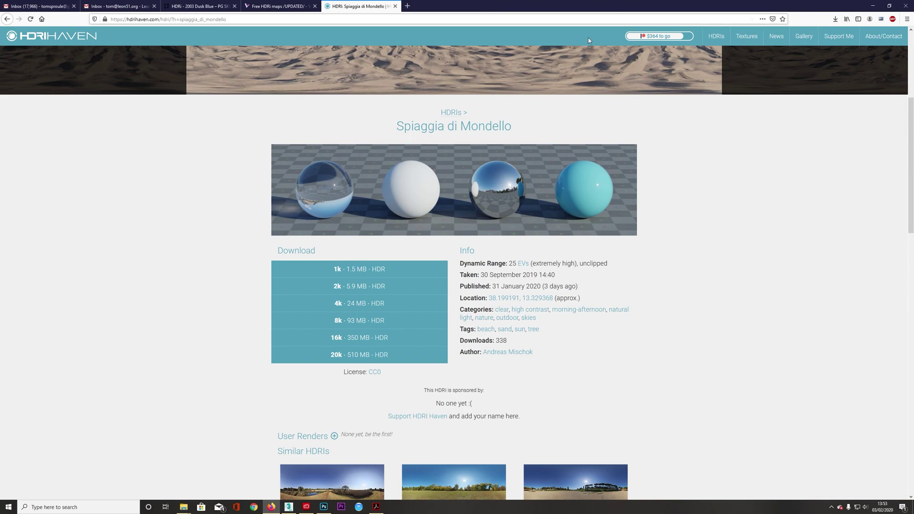
Switch to 3ds Max and create a plane VRayLight in the Top view, beside the building.
left_click(872, 5)
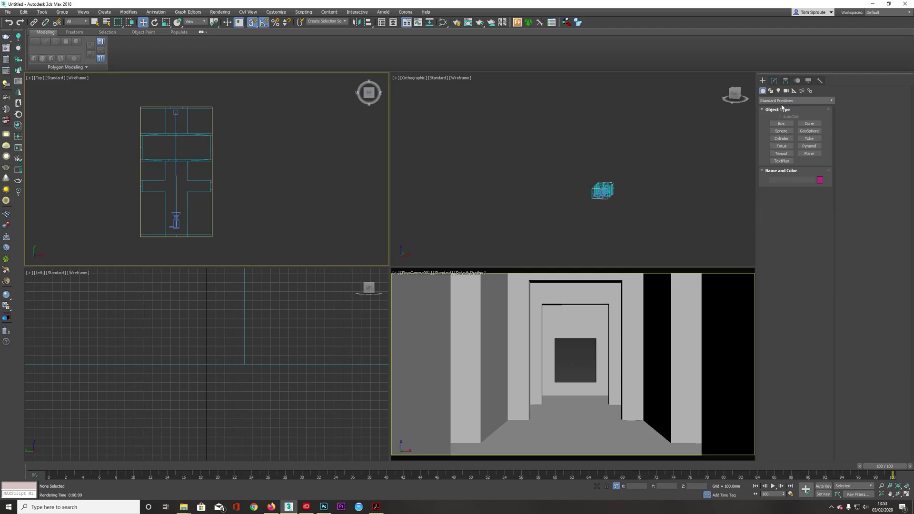
left_click(779, 90)
left_click(781, 124)
left_click_drag(256, 178, 306, 226)
key("w")
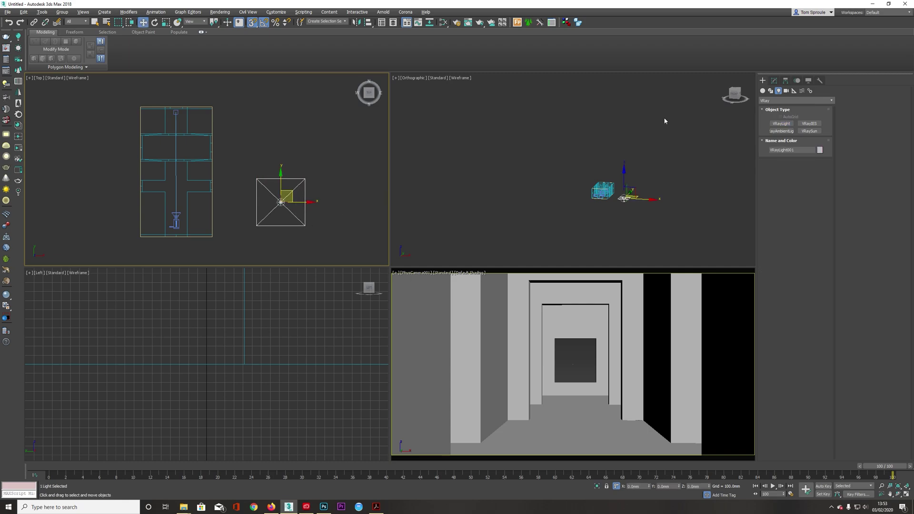
Change the new VRayLight's type to Dome and rename the light HDRI.
left_click(774, 80)
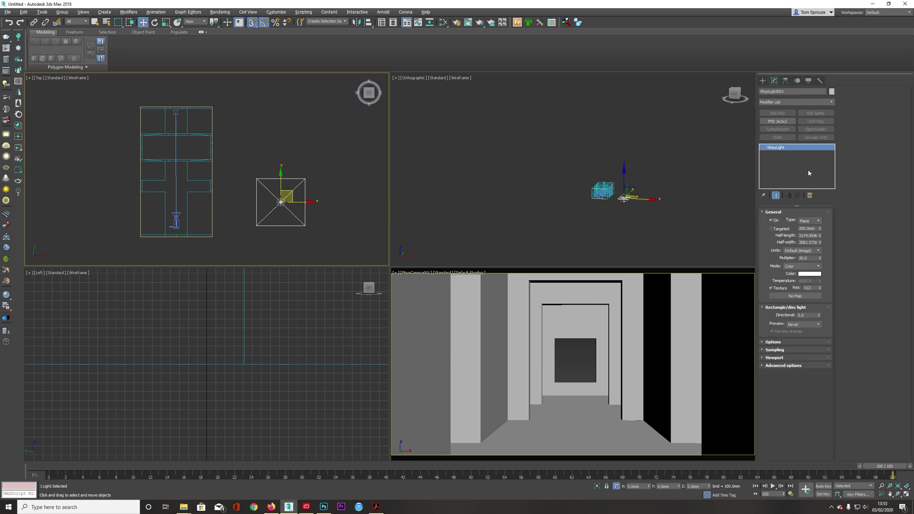
left_click(808, 221)
left_click(808, 230)
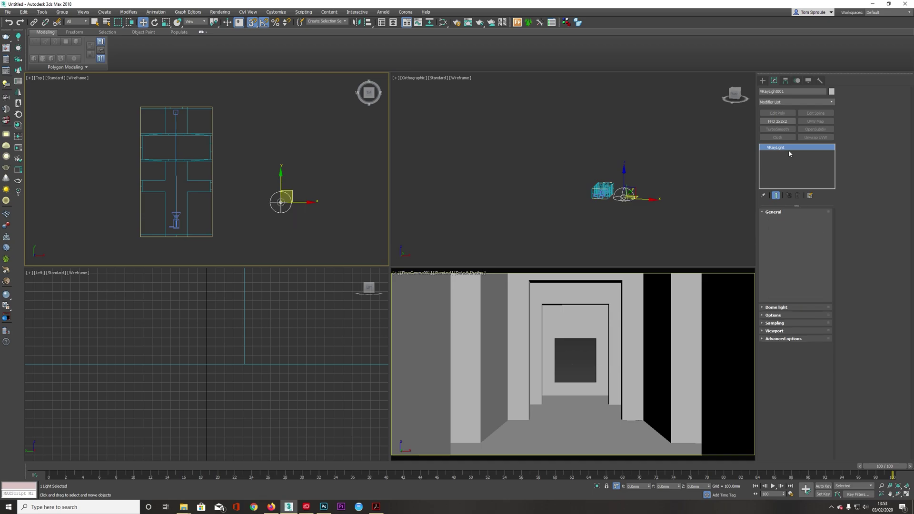
double_click(791, 92)
type("HDRI")
key("Return")
Assign a VRayHDRI map to the dome light's texture slot.
left_click(794, 295)
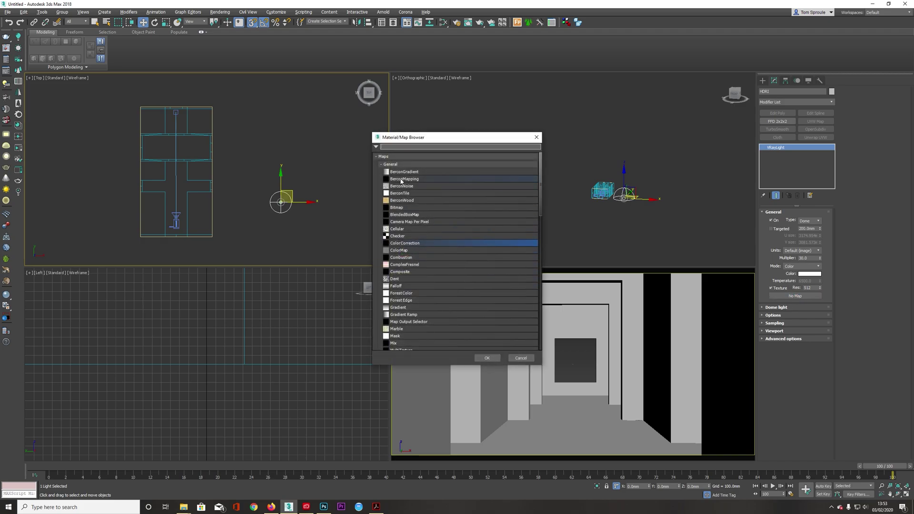
left_click(387, 164)
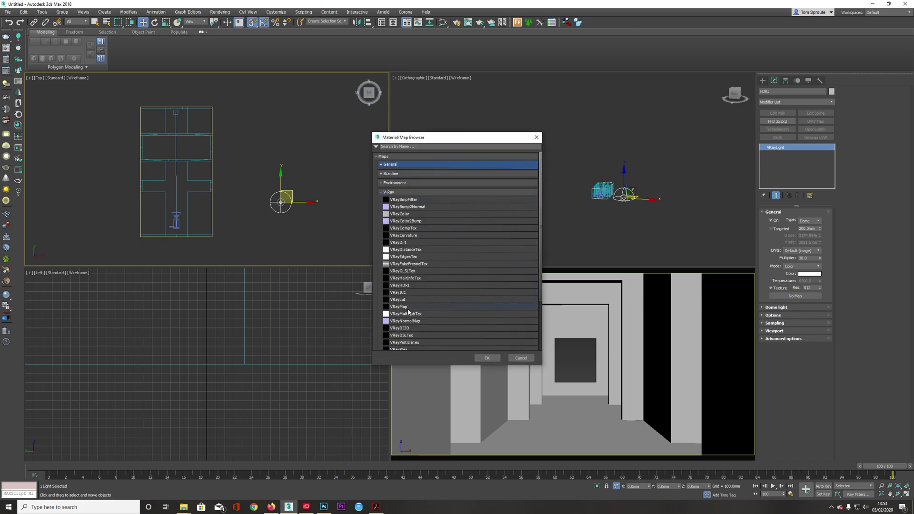
scroll(408, 312, "down", 1)
double_click(402, 259)
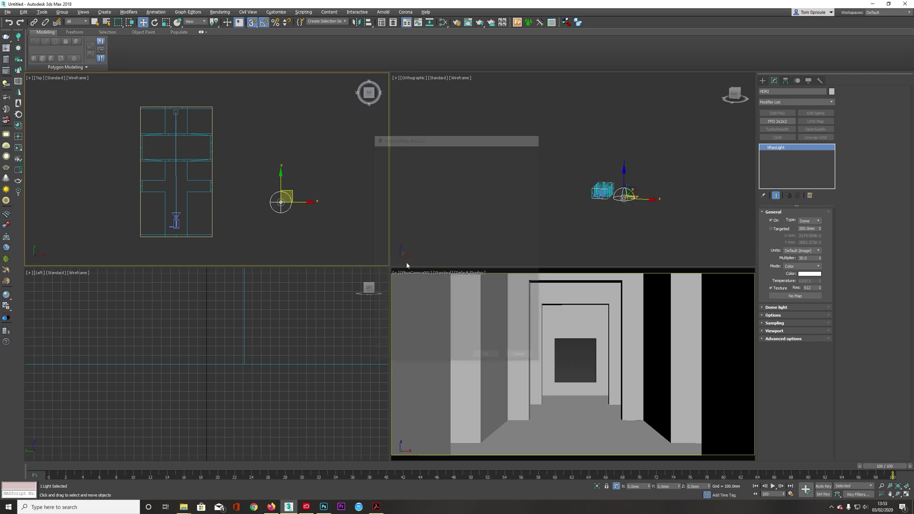
left_click(267, 265)
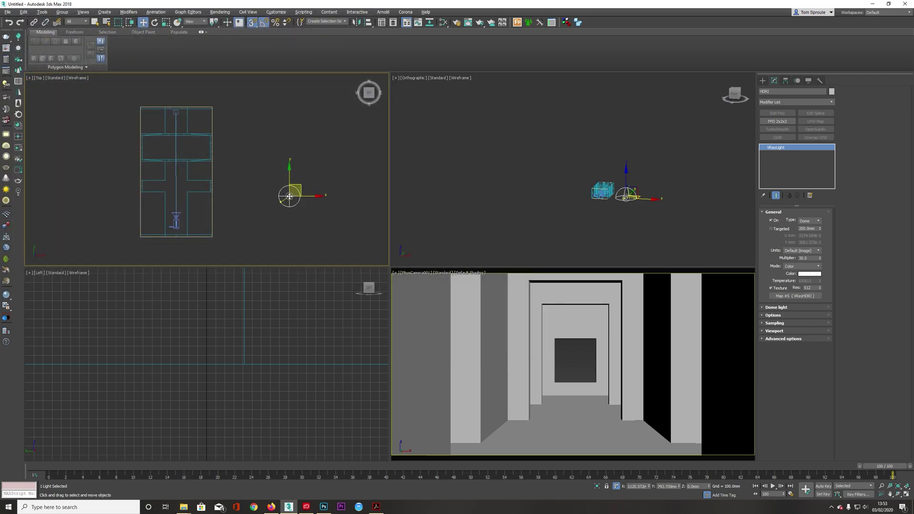
Place the dome light's VRayHDRI map in the Slate Material Editor as an instance and name it HDRI.
left_click(453, 21)
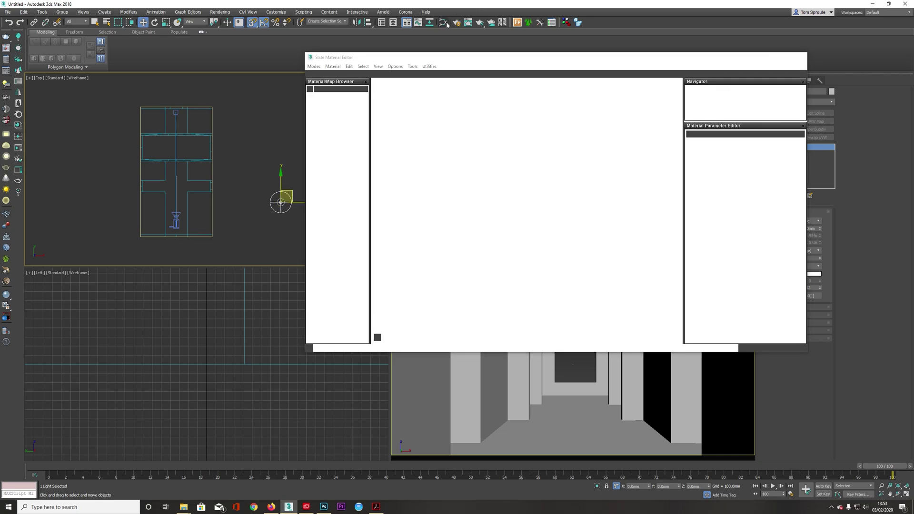
left_click(446, 24)
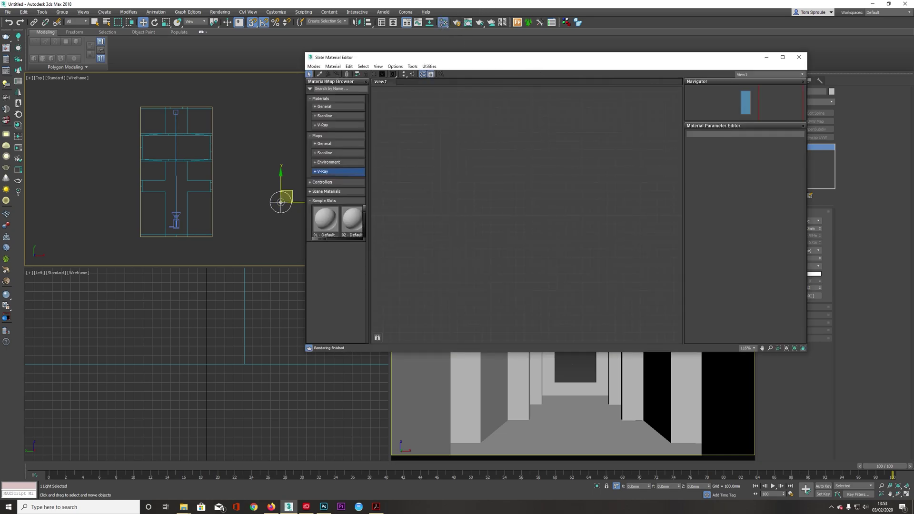
left_click_drag(801, 297, 308, 188)
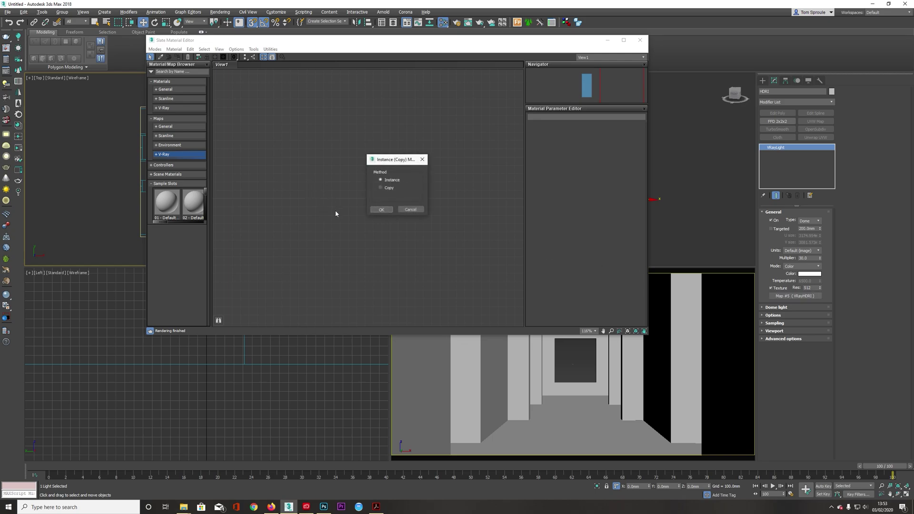
left_click(382, 210)
double_click(316, 175)
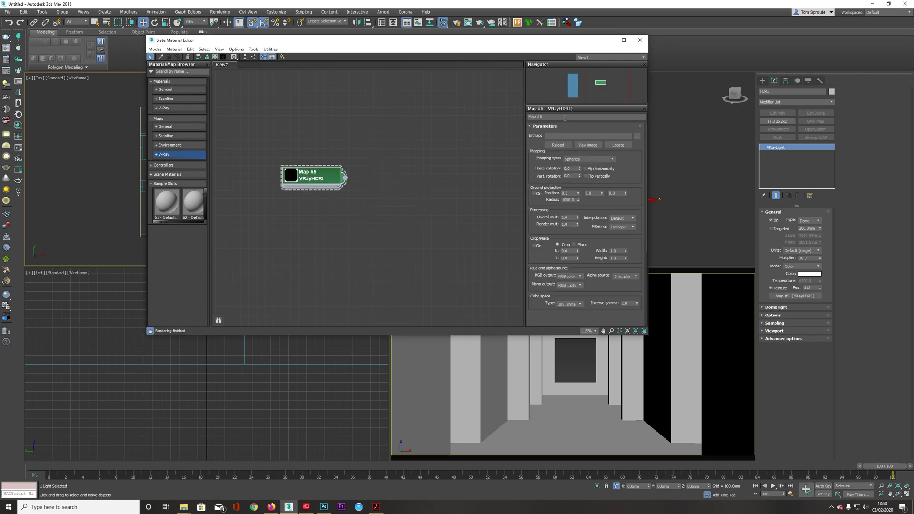
type("HDRI")
key("Return")
Load the first spiaggia_di_mondello HDR image from the hdri haven folder into the HDRI map and reposition its node.
left_click(636, 136)
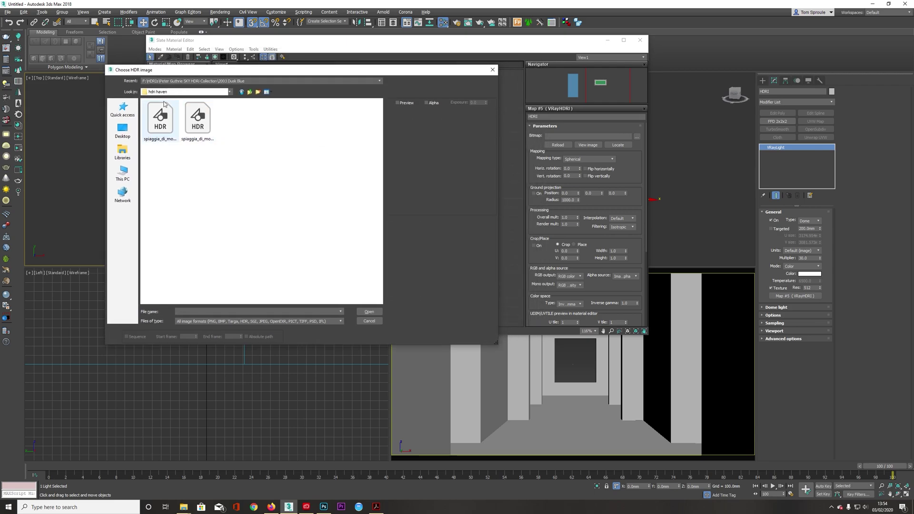
key("ctrl+shift+6")
left_click(181, 110)
double_click(180, 111)
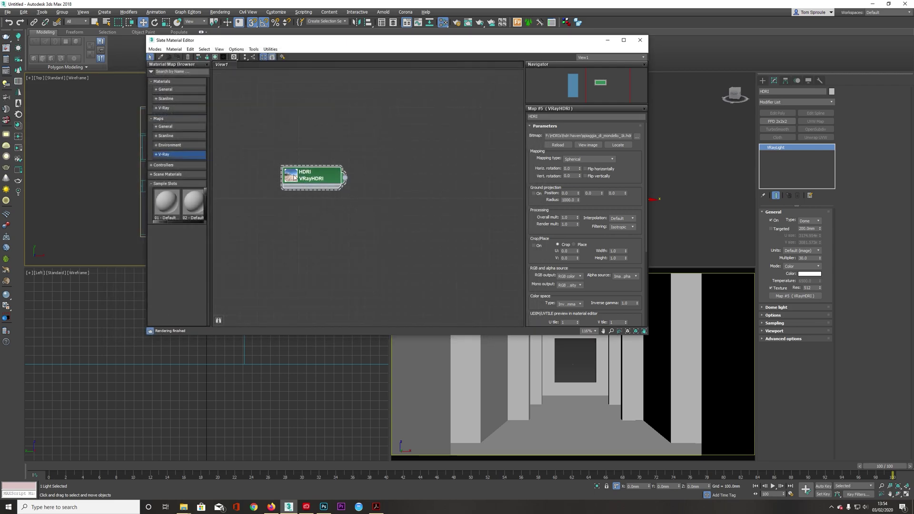
left_click_drag(292, 176, 350, 202)
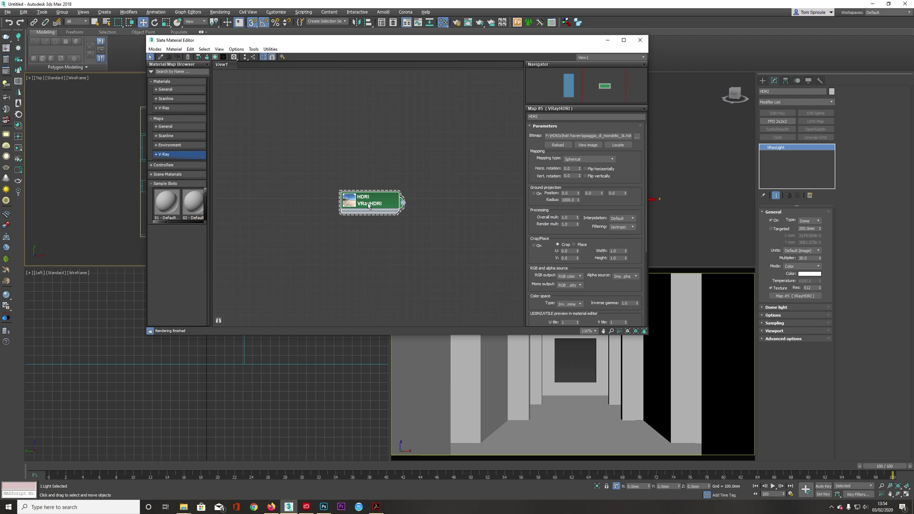
Set the dome light's multiplier to 1.
left_click(439, 429)
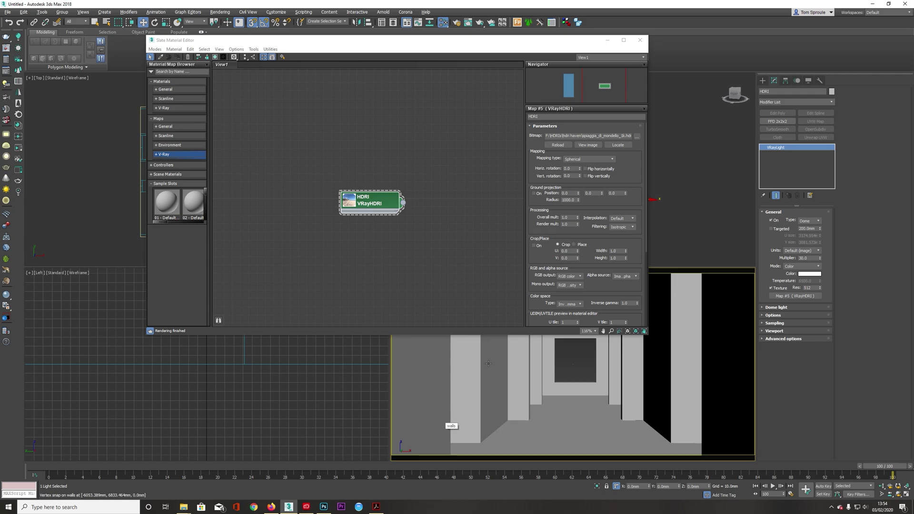
double_click(807, 257)
type("1")
key("Return")
Examine the HDRI map's mapping, processing, crop and color space parameters.
left_click(375, 201)
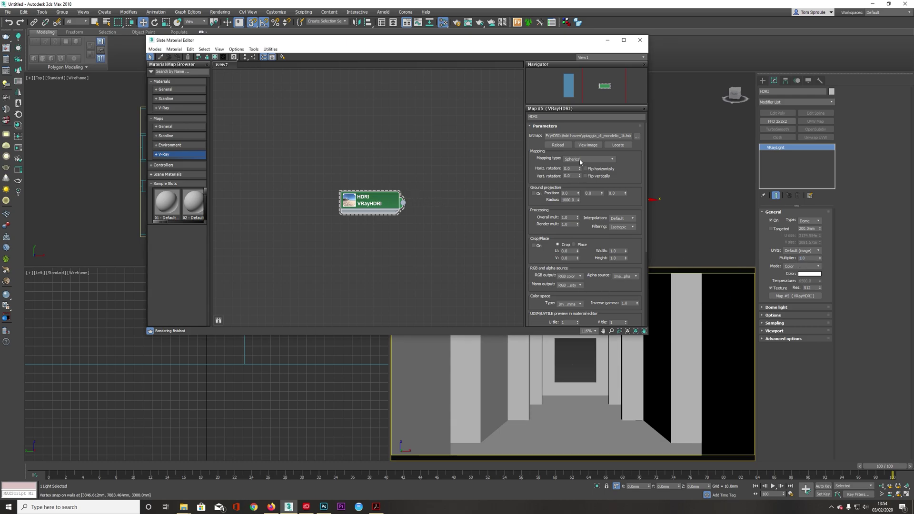
scroll(614, 290, "down", 2)
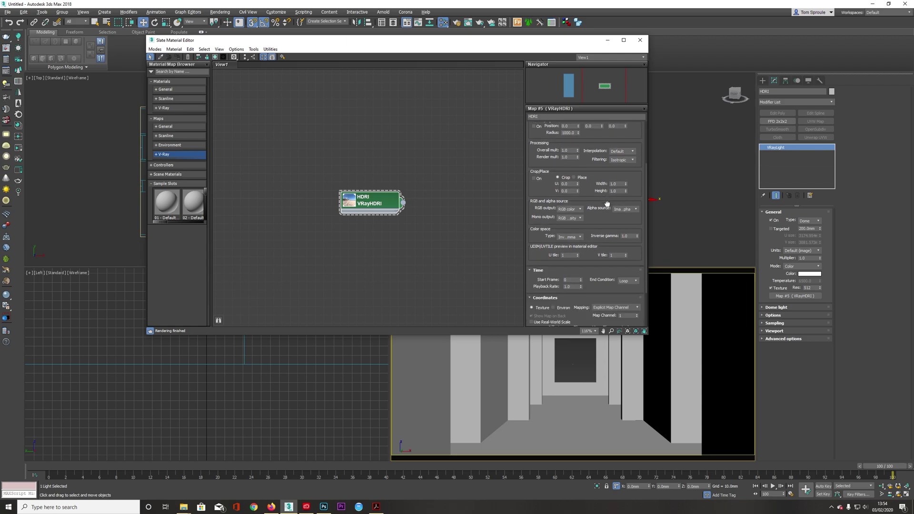
double_click(626, 299)
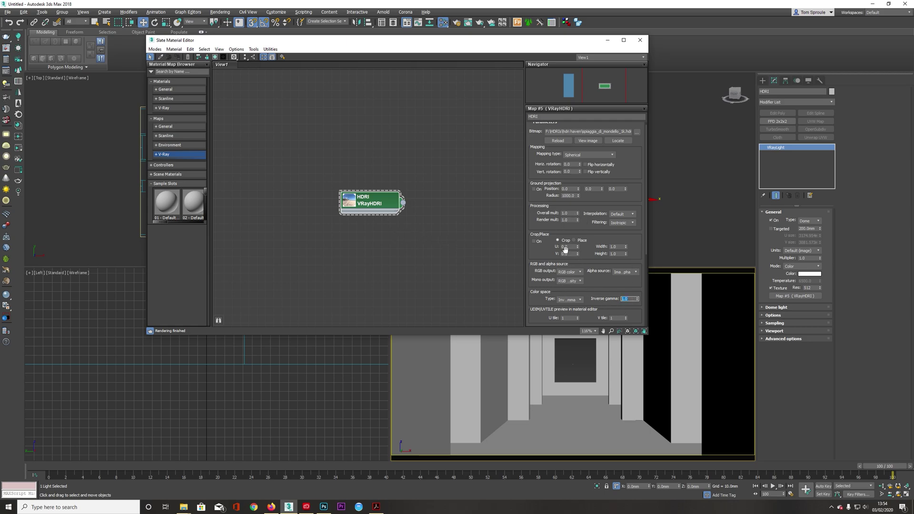
left_click(594, 64)
left_click(570, 219)
Move the Slate Material Editor clear of the camera view and run a short test render of the scene.
left_click_drag(529, 40, 571, 9)
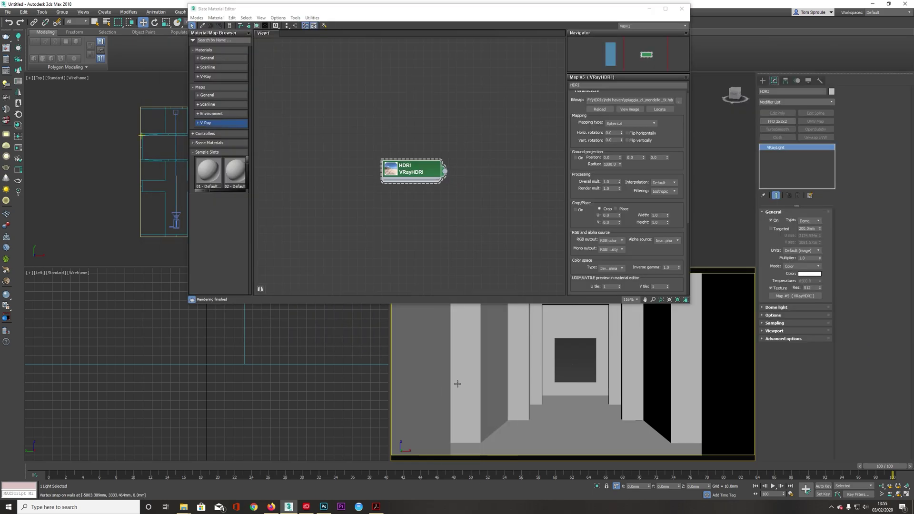
key("shift+q")
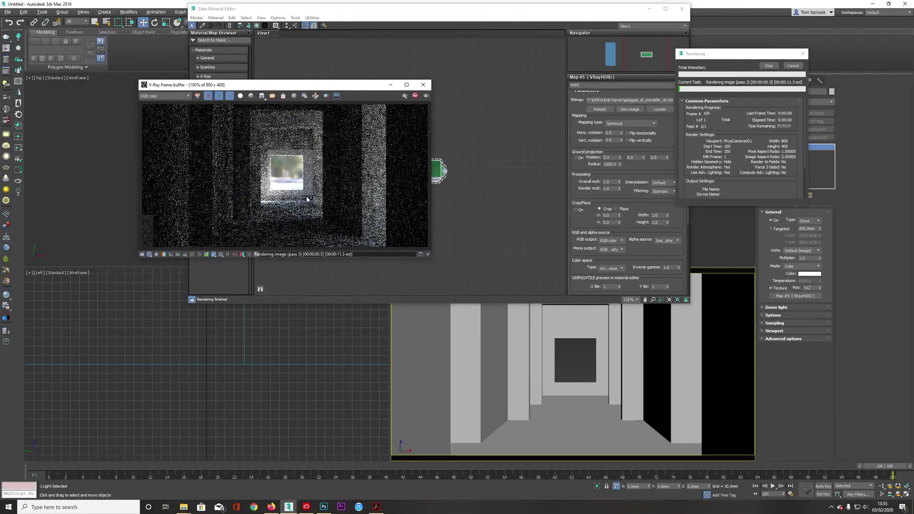
left_click(415, 96)
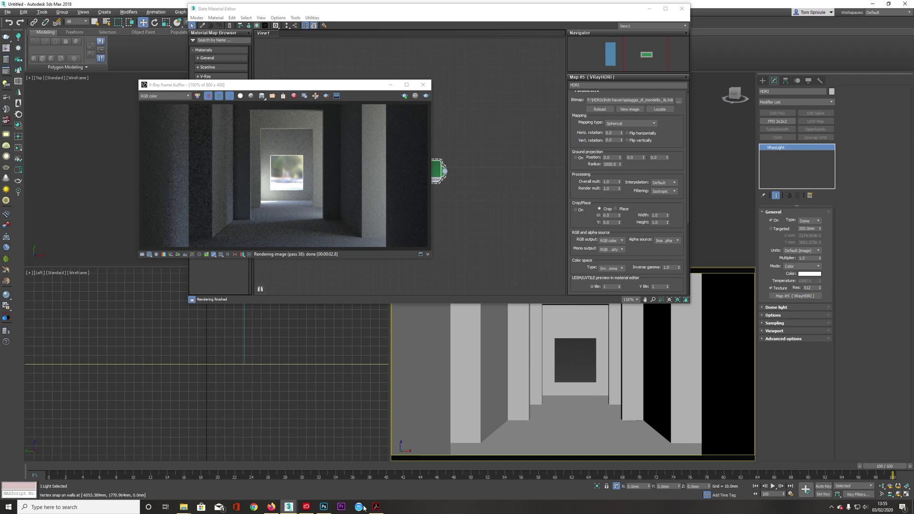
Compare the test render with the mausoleum.psd reference image in Photoshop, closing the V-Ray frame buffer and returning to 3ds Max.
left_click(319, 508)
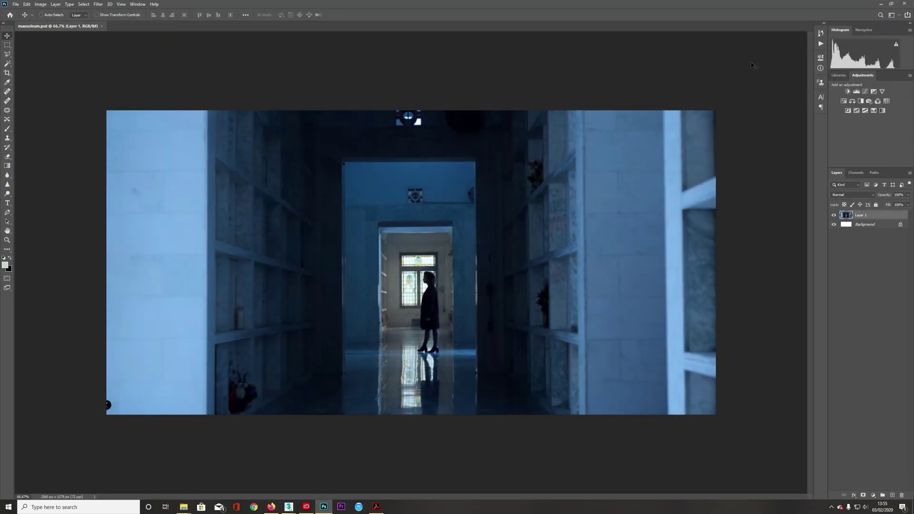
left_click(881, 3)
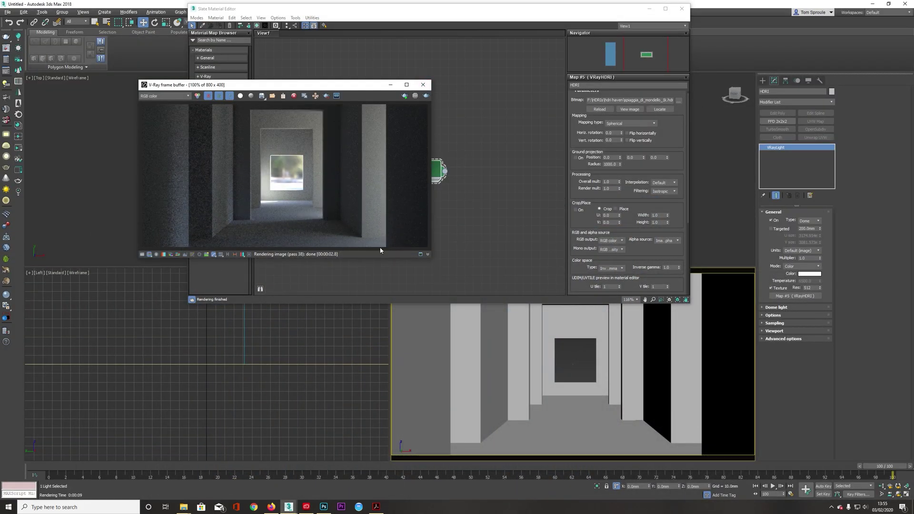
left_click(323, 506)
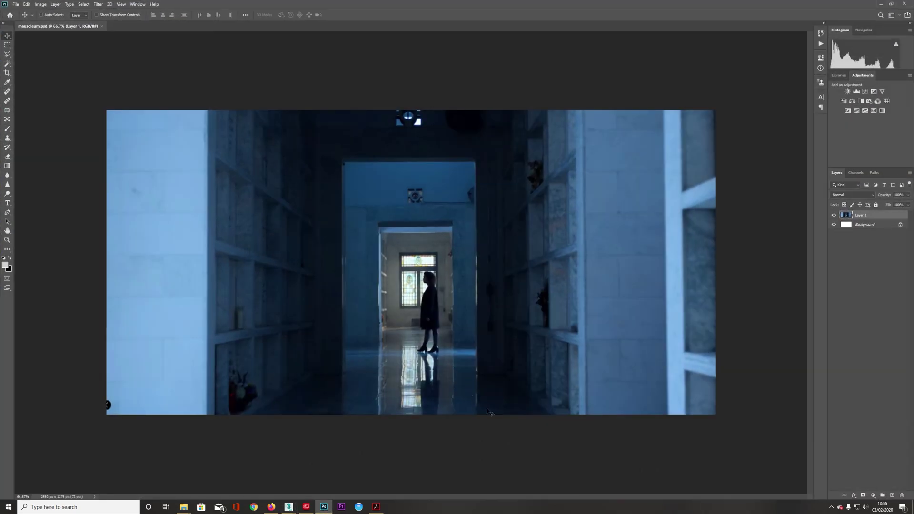
left_click(324, 506)
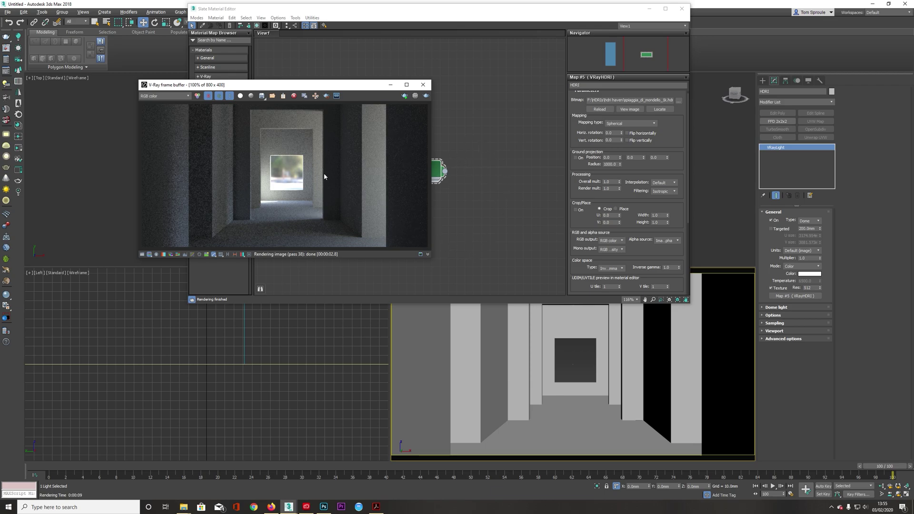
left_click(423, 85)
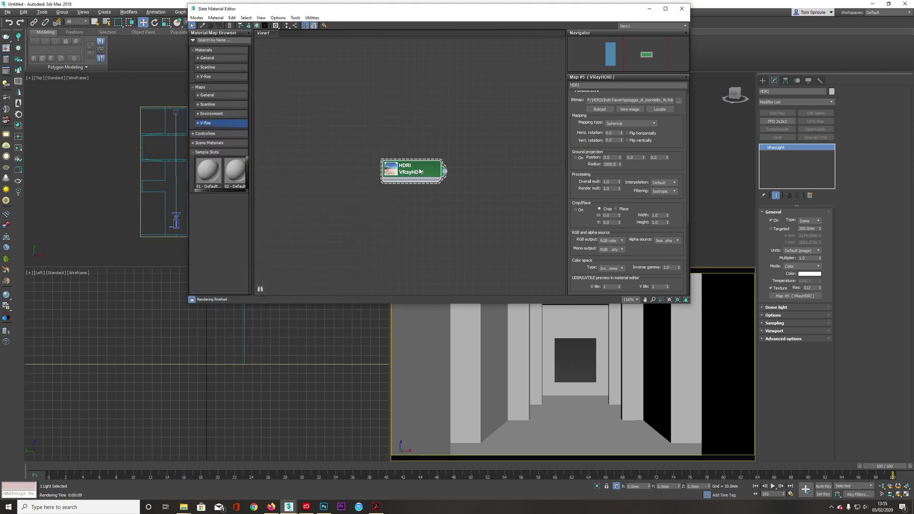
left_click(324, 506)
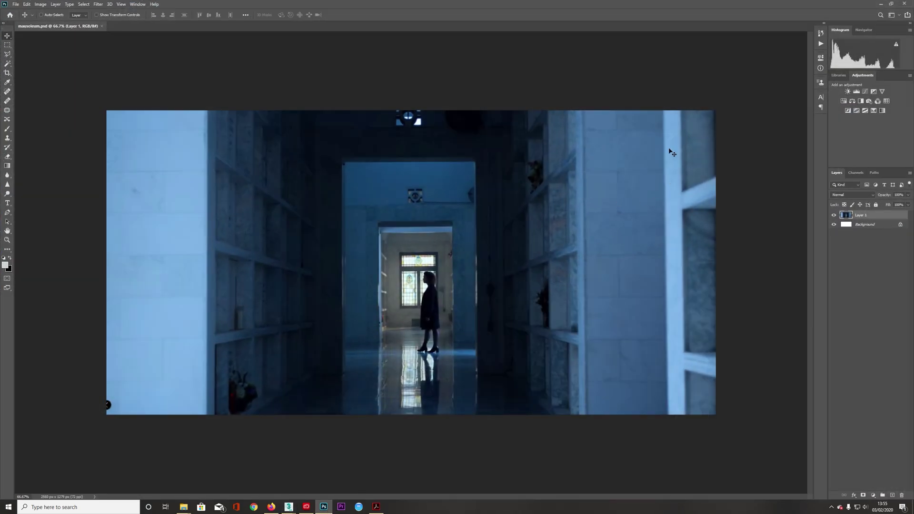
left_click(880, 3)
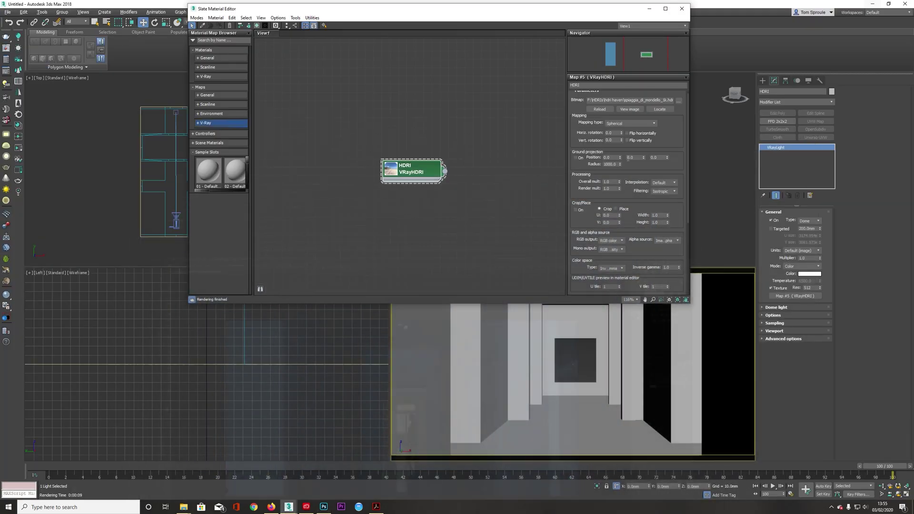
Change the HDRI node's map type to Output, keeping the old map as a sub-map, and show the Output map's parameters.
right_click(408, 172)
right_click(414, 173)
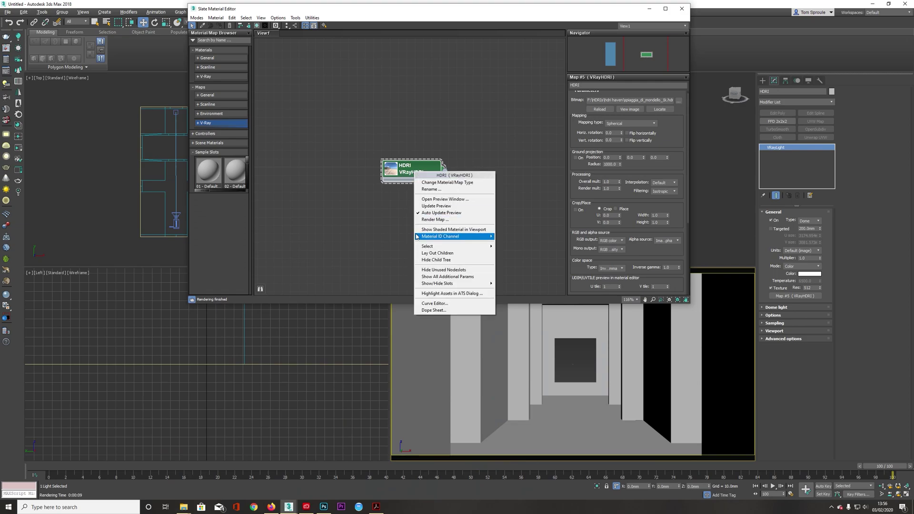
left_click(438, 183)
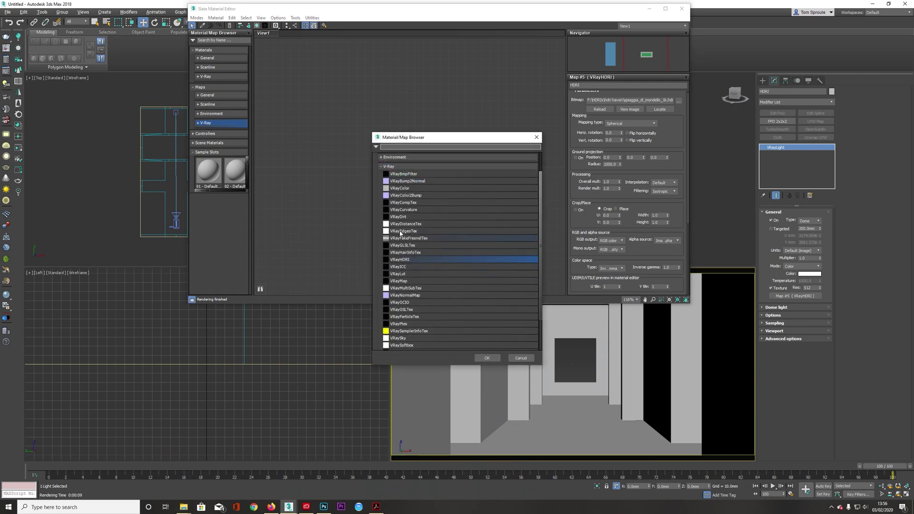
left_click(390, 164)
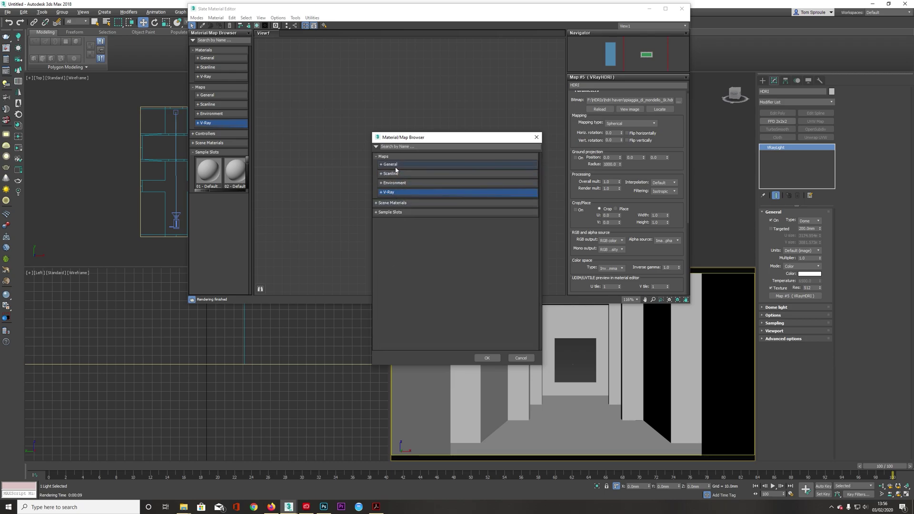
scroll(406, 327, "down", 1)
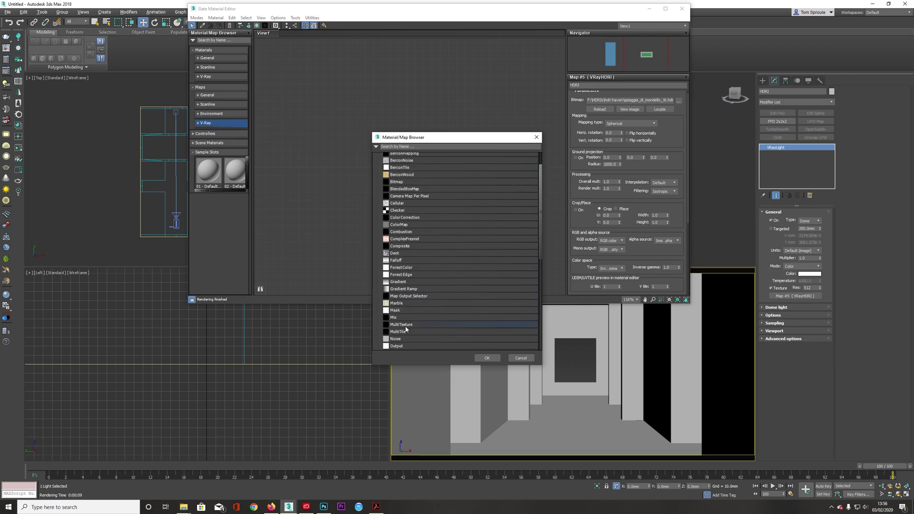
double_click(407, 346)
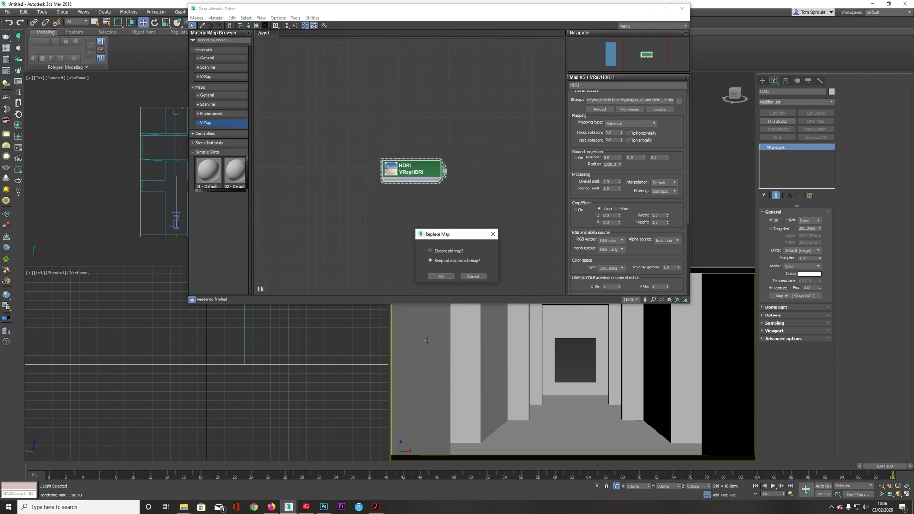
left_click(439, 274)
double_click(413, 171)
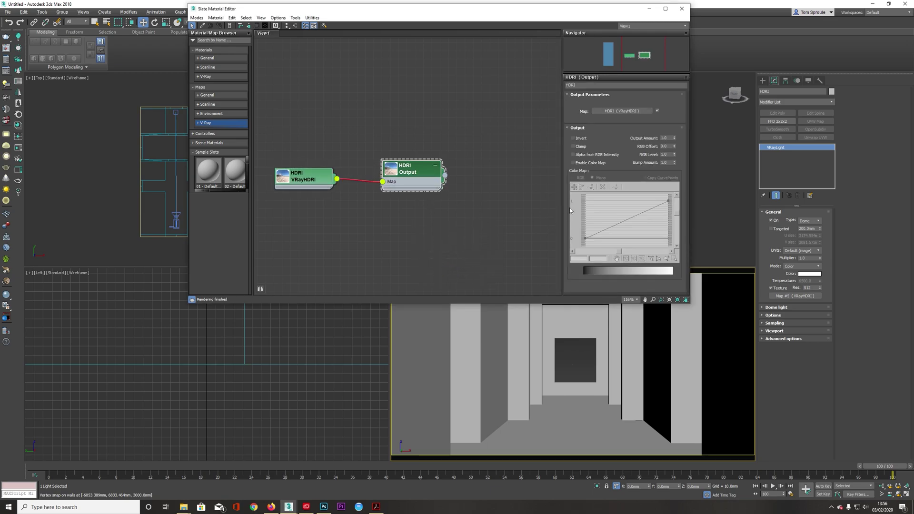
Enable the Output map's color map in RGB mode and raise the blue curve with a new Bezier midpoint.
left_click(582, 164)
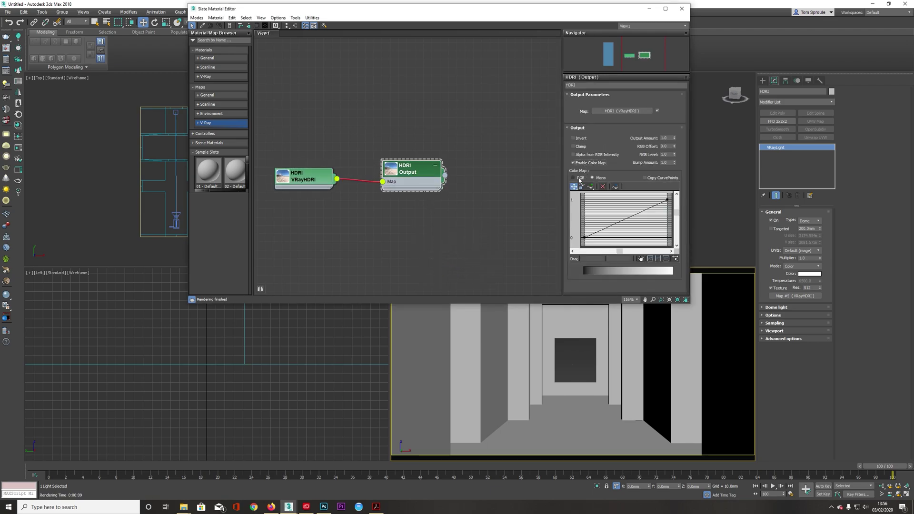
left_click(627, 187)
left_click(636, 187)
left_click(591, 187)
left_click(625, 219)
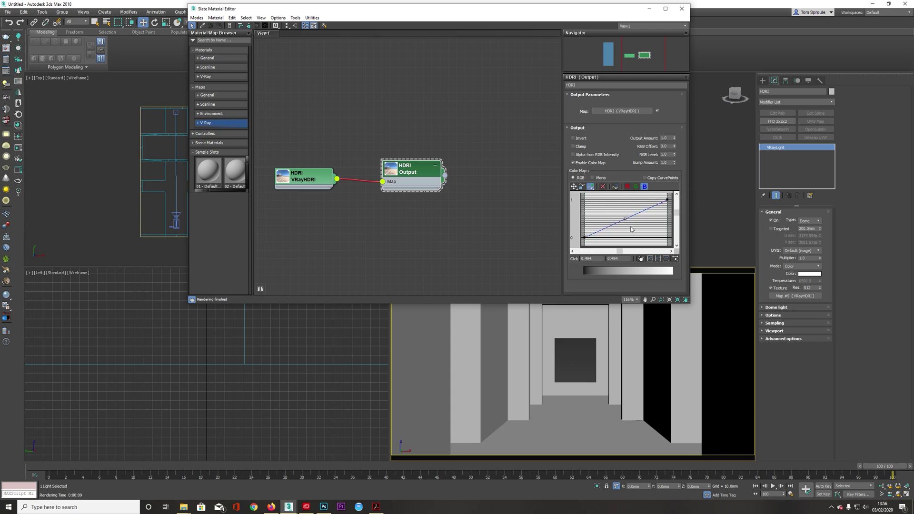
left_click(574, 186)
right_click(625, 219)
left_click(643, 228)
left_click_drag(640, 215, 613, 210)
Add a Bezier midpoint to the red and green curves and lower it to about 0.58, 0.35.
left_click(644, 186)
left_click(634, 187)
left_click(627, 187)
left_click(590, 187)
left_click(628, 218)
right_click(628, 218)
left_click(643, 228)
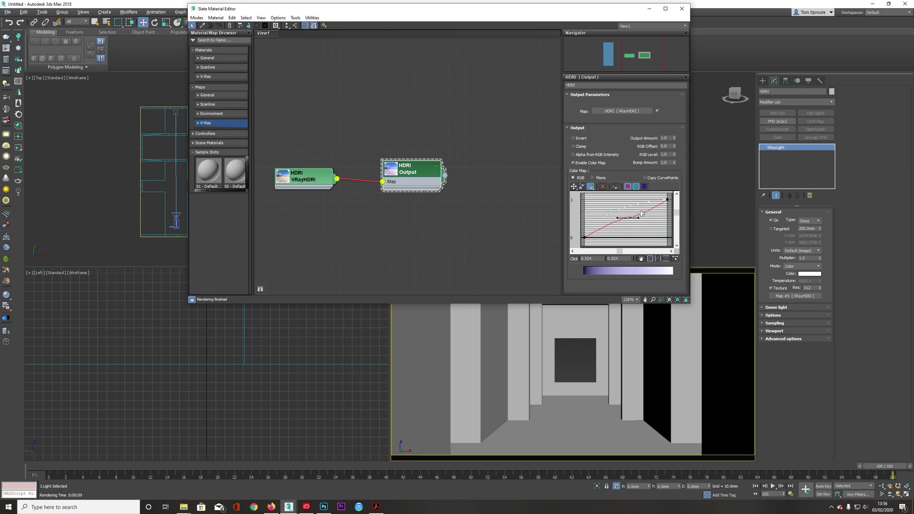
left_click(573, 187)
mouse_move(638, 217)
left_mouse_down()
mouse_move(647, 210)
mouse_move(632, 224)
left_mouse_up()
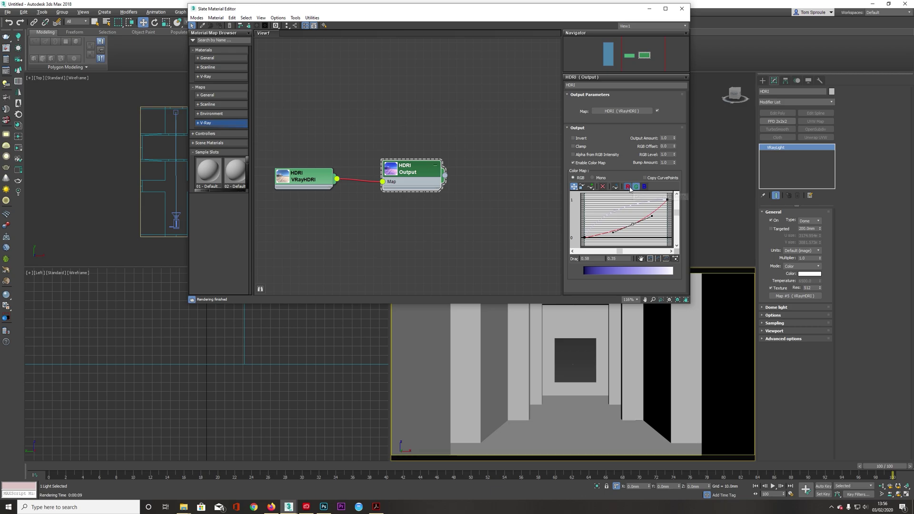
Test render the camera view with the adjusted color curves and move the V-Ray frame buffer away from the Output node.
right_click(450, 368)
key("Escape")
key("shift+q")
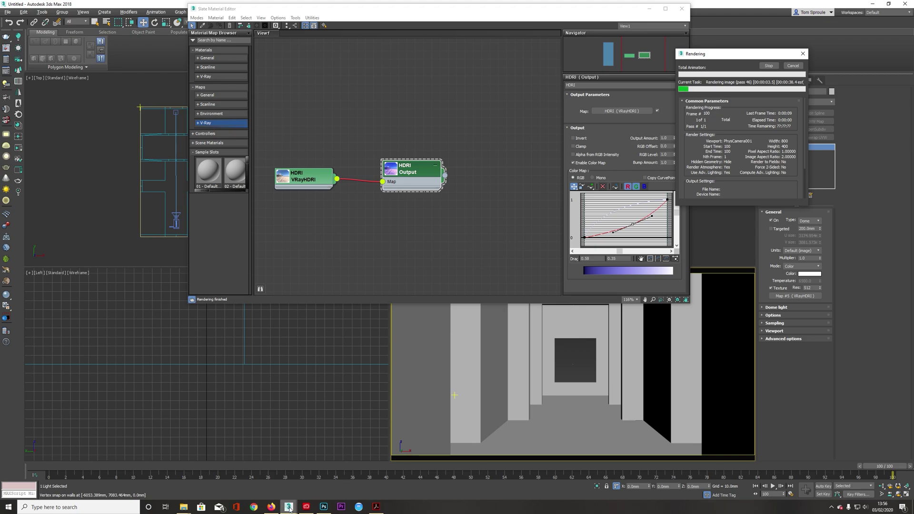
mouse_move(289, 507)
left_click(327, 474)
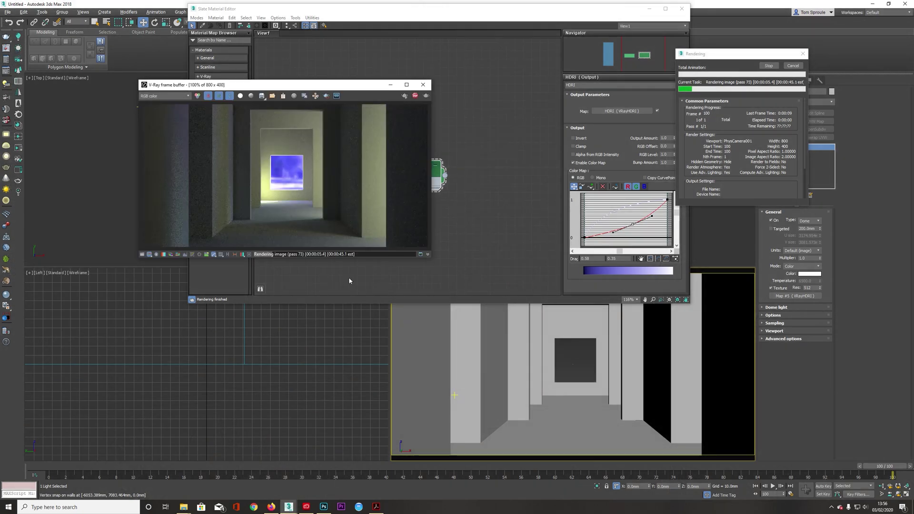
left_click(414, 97)
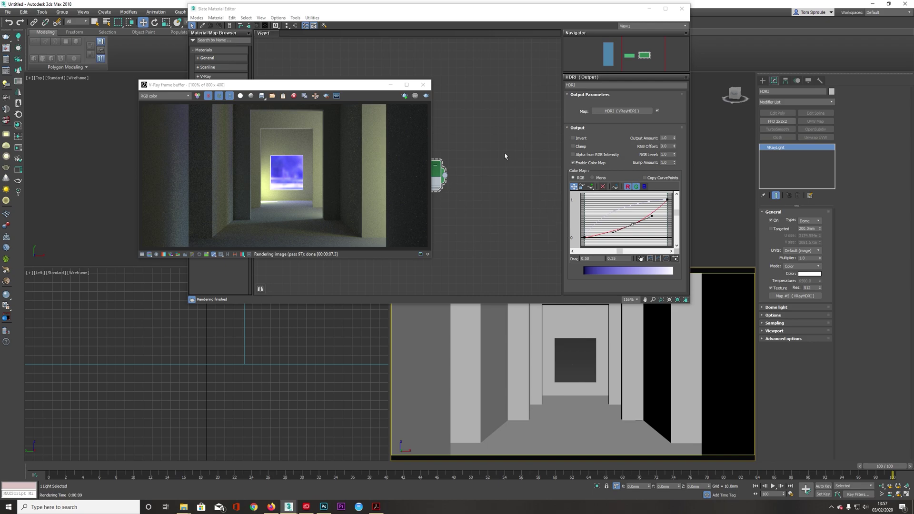
left_click_drag(253, 86, 160, 74)
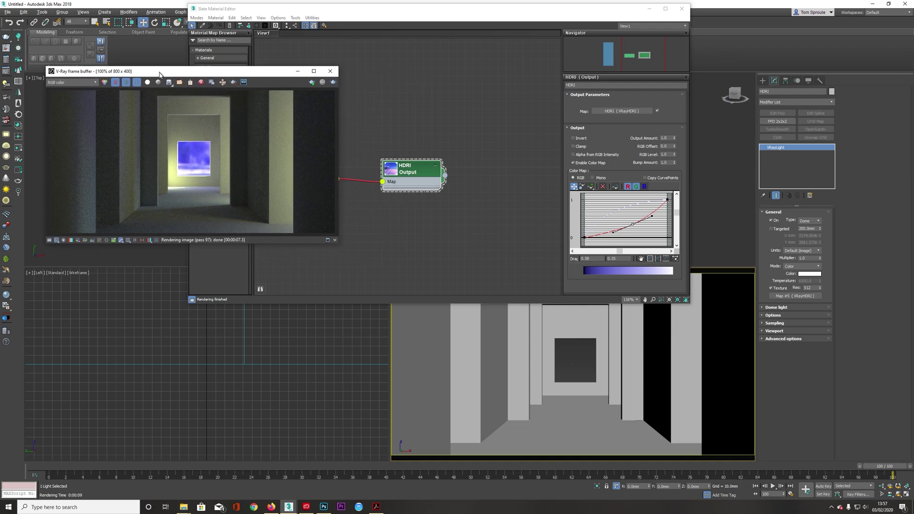
Lower the blue curve's midpoint to about 0.35, in line with the red and green curves.
left_click(638, 189)
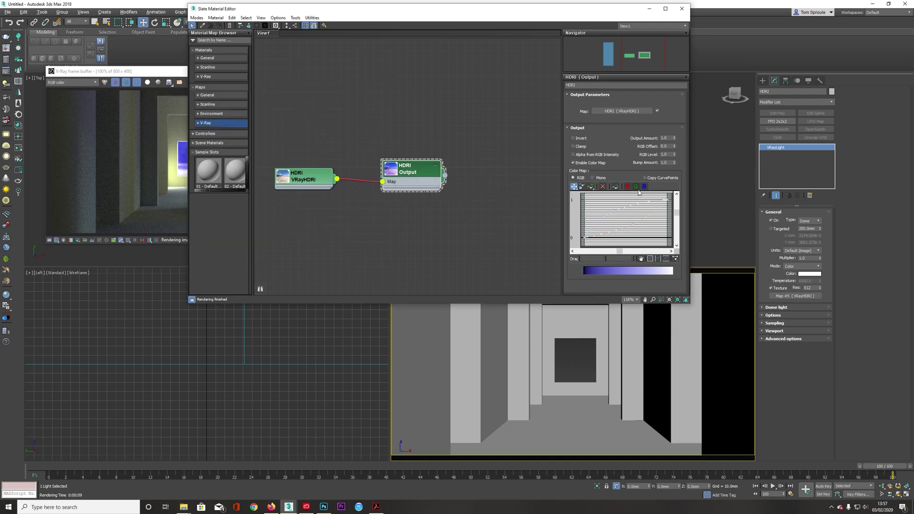
left_click_drag(641, 203, 628, 225)
left_click(627, 187)
left_click(636, 186)
left_click_drag(631, 223, 628, 217)
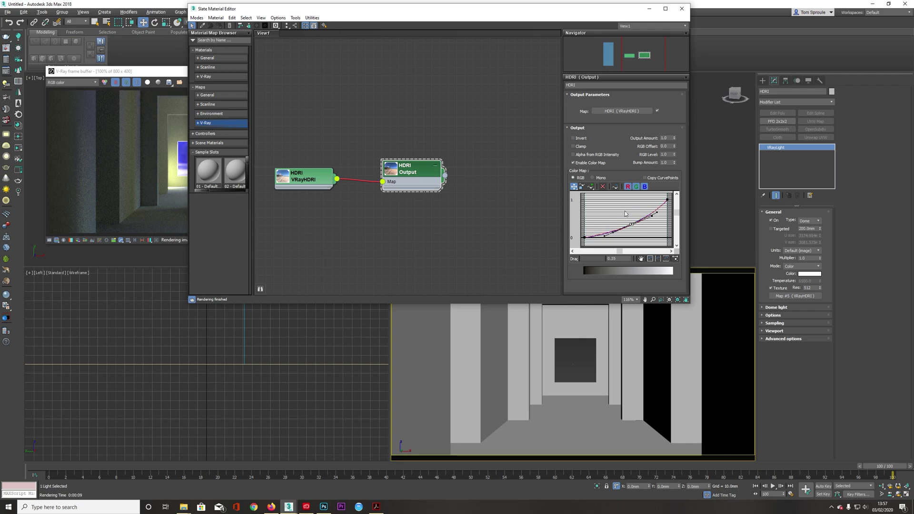
Raise the midpoint of the red and green curves to about 0.464, 0.65.
left_click(645, 186)
left_click(631, 224)
key("Delete")
left_click(633, 224)
left_click_drag(631, 224, 623, 213)
Re-render the camera view and shift the midpoint of the red and green curves to about 0.477, 0.65.
left_click(172, 79)
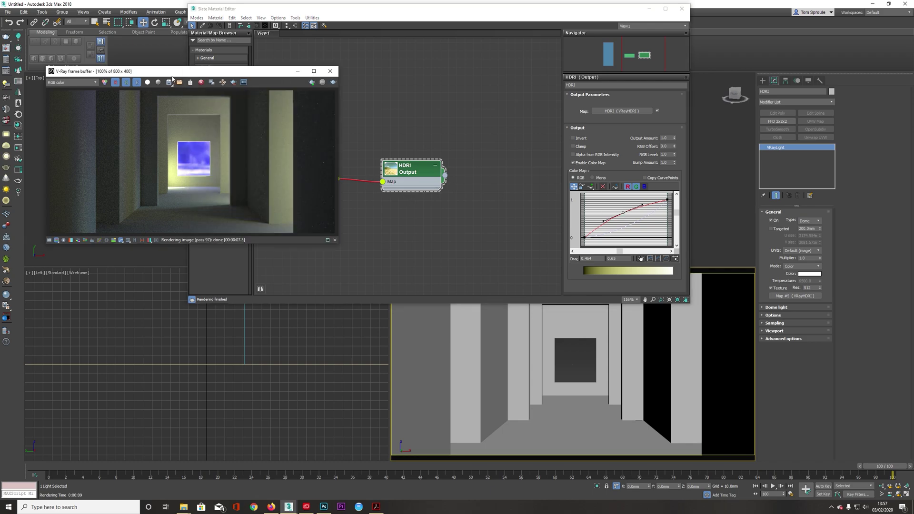
left_click(333, 83)
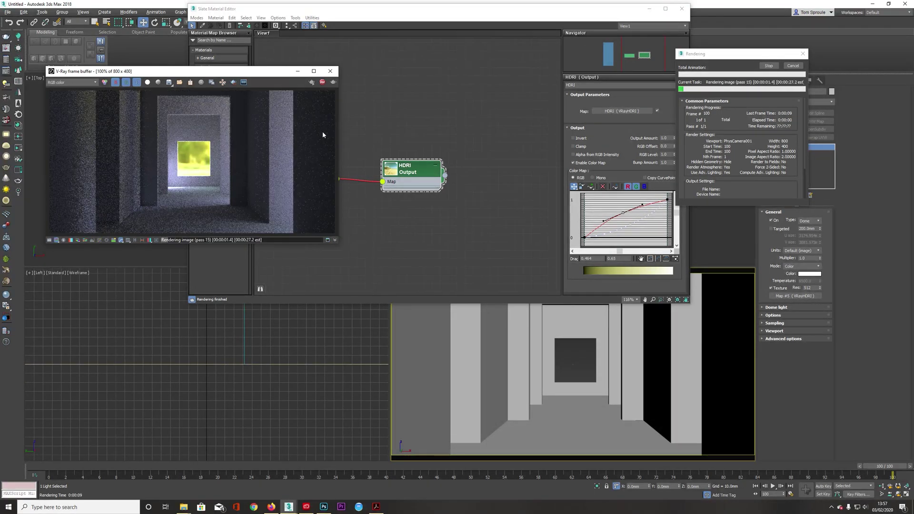
left_click(621, 213)
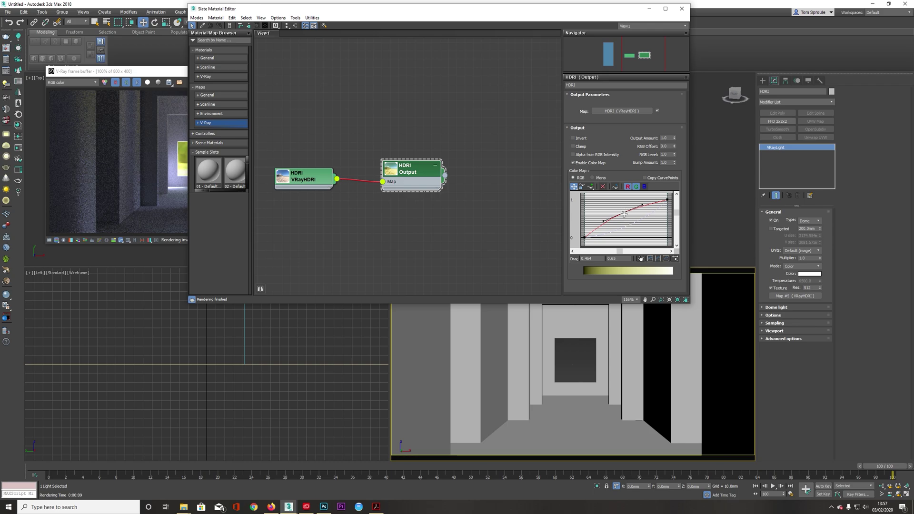
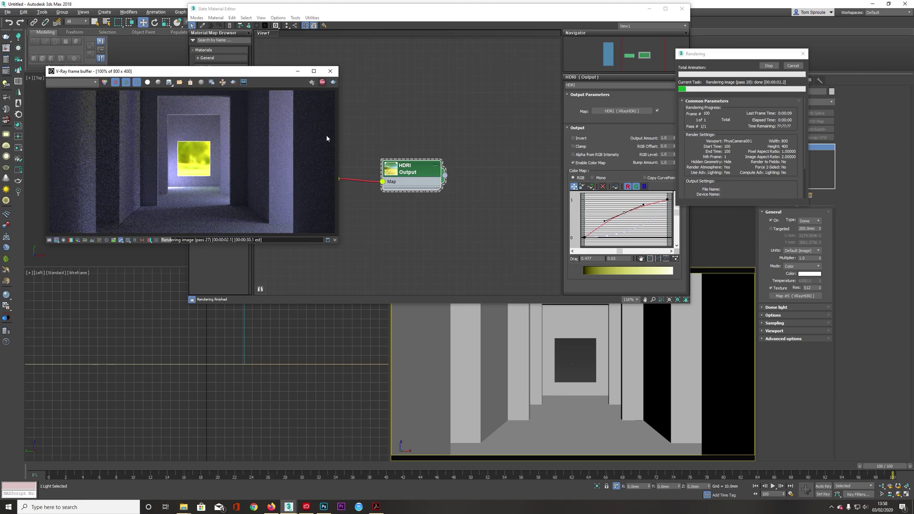
Make the dome light invisible, turn on Affect reflections, and test render the camera view.
left_click_drag(278, 79, 313, 243)
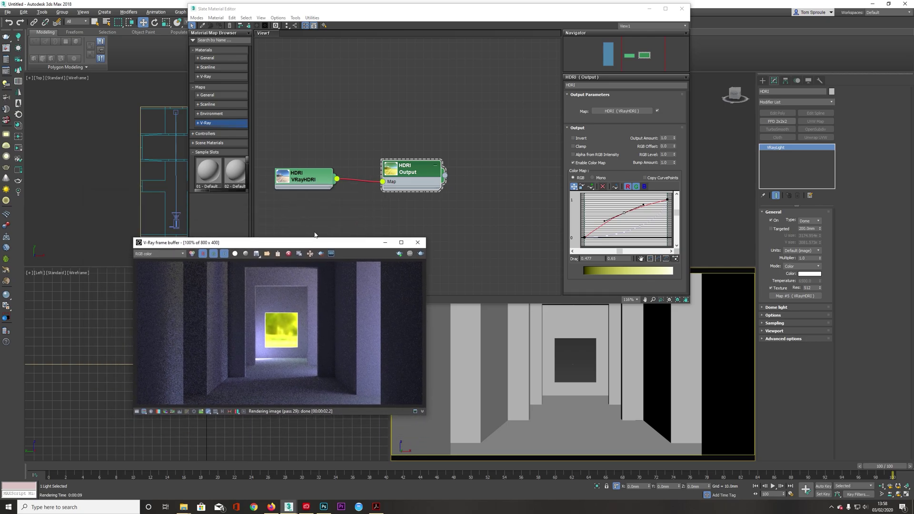
double_click(304, 179)
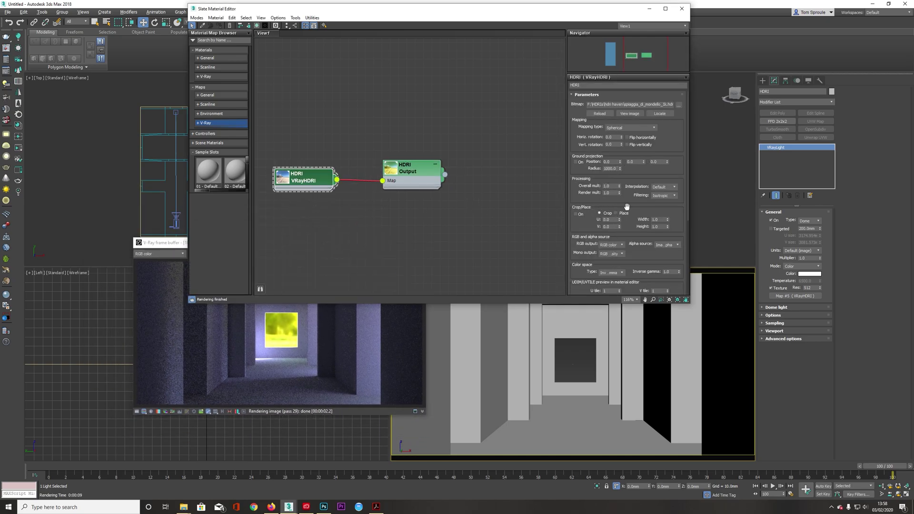
left_click(774, 315)
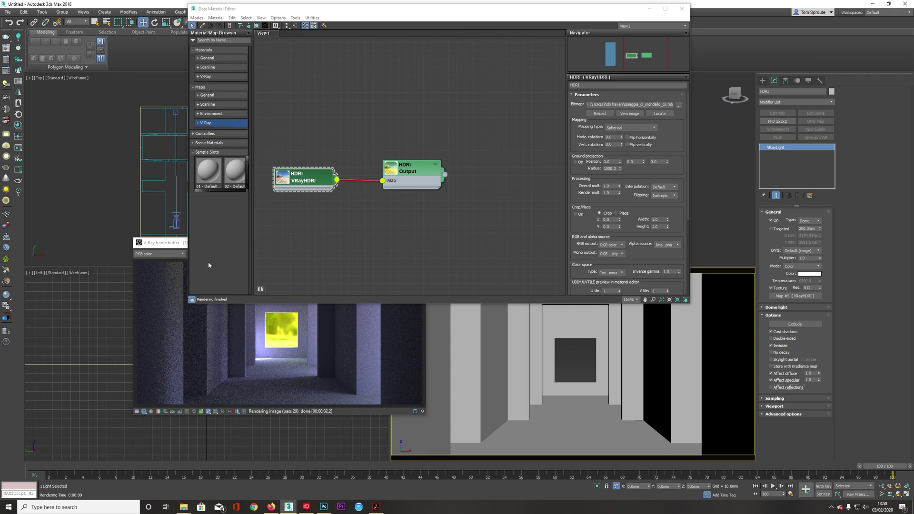
left_click_drag(165, 243, 140, 141)
left_click(771, 386)
left_click(396, 151)
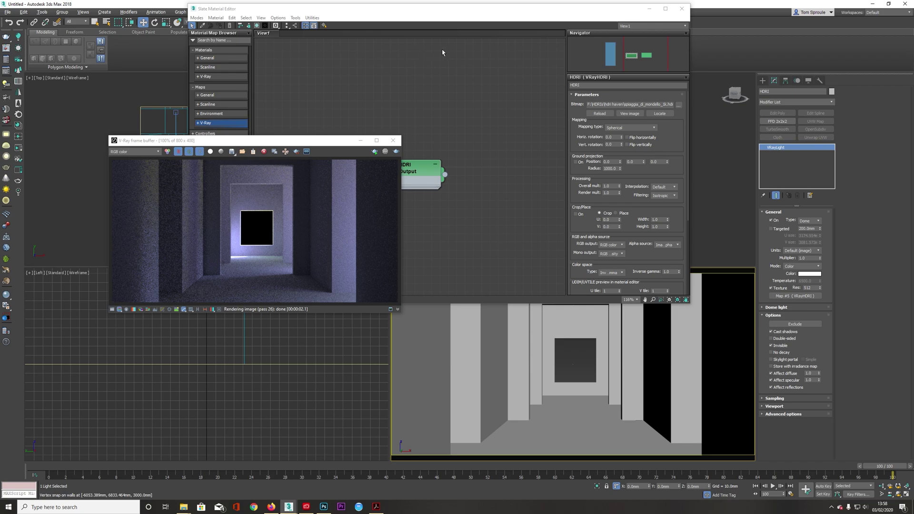
Give Material #25 a grey reflection color, set its RGlossiness to 0.7 and turn off Fresnel reflections.
left_click(390, 218)
left_click(202, 25)
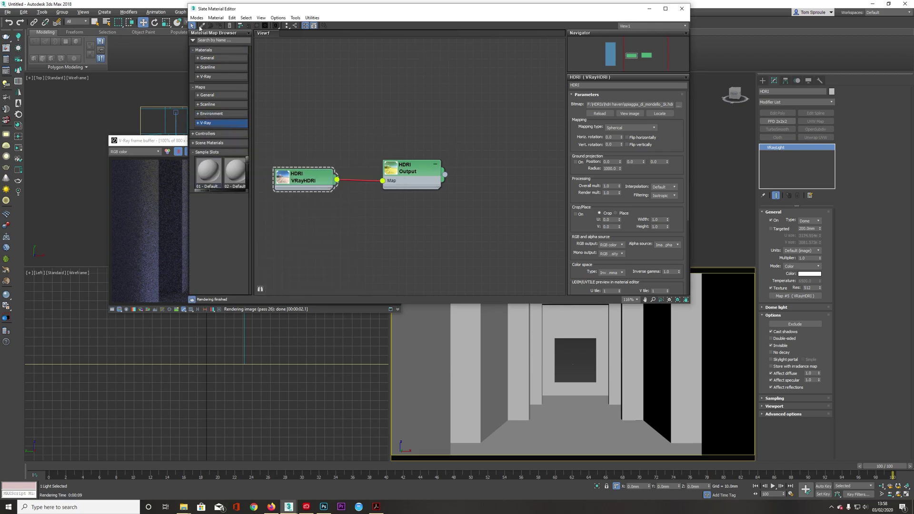
left_click(499, 389)
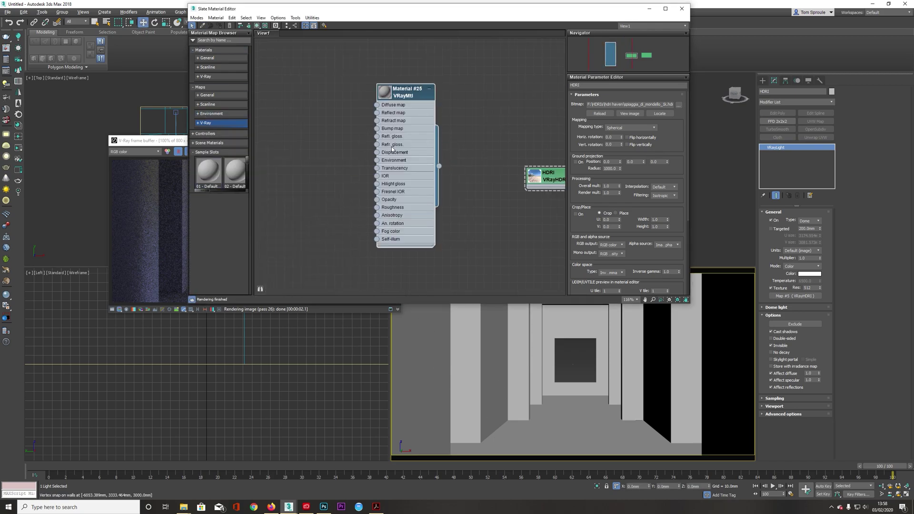
double_click(380, 137)
left_click(609, 123)
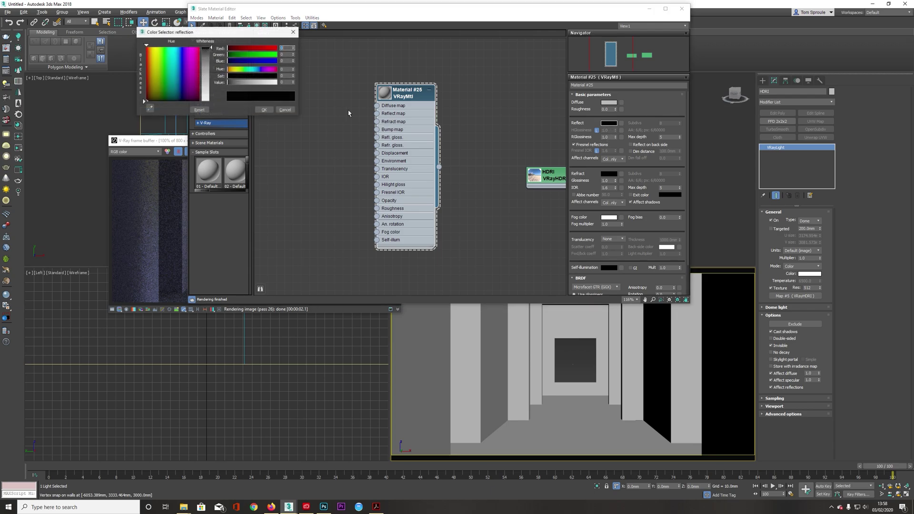
left_click_drag(228, 83, 250, 84)
left_click(263, 110)
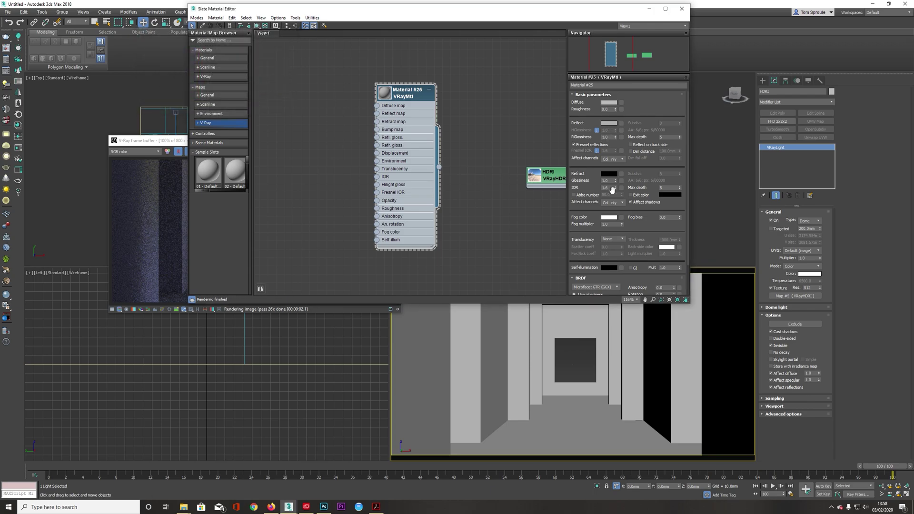
double_click(605, 137)
type("0.7")
left_click(581, 145)
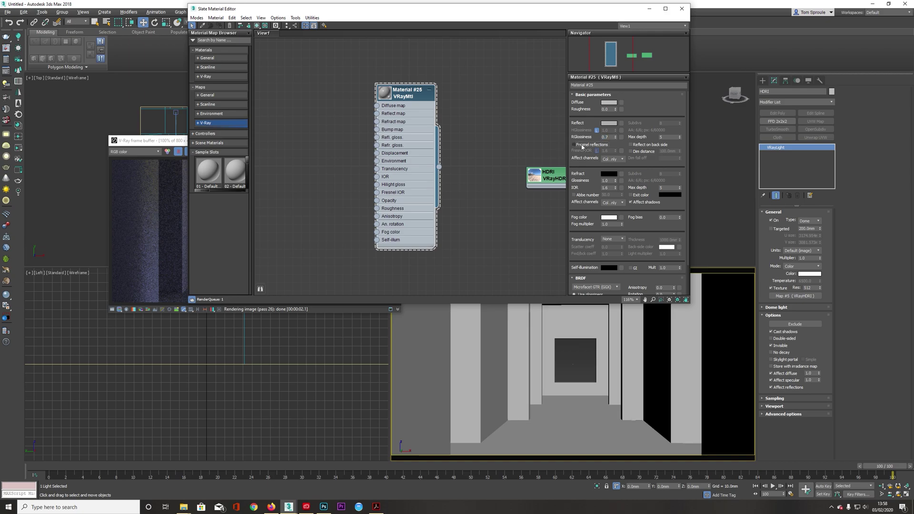
Darken the reflection grey of Material #25, set its RGlossiness to 0.5 and enlarge the node's preview.
left_click(608, 123)
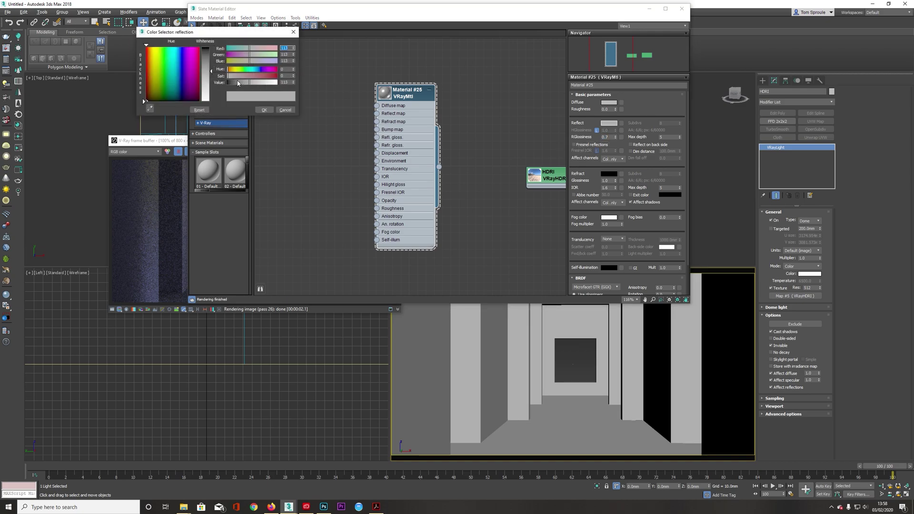
left_click_drag(237, 82, 233, 82)
left_click(264, 110)
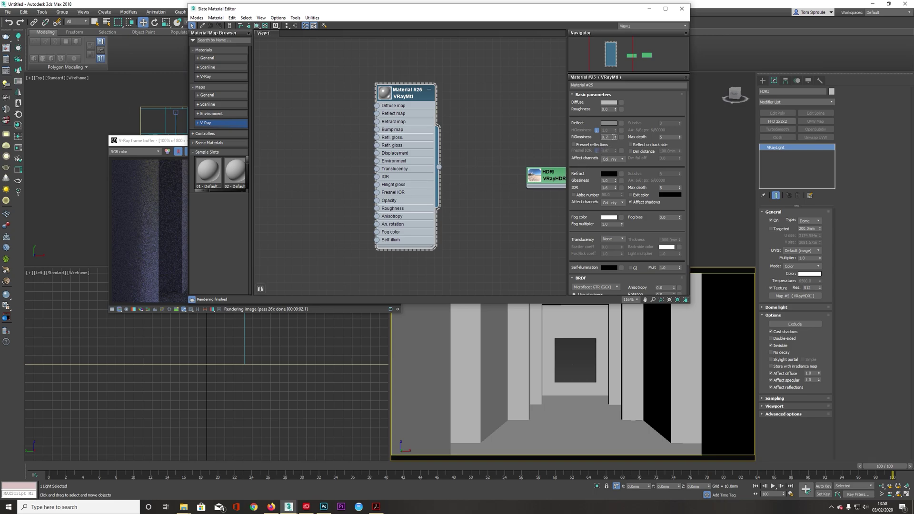
type("0.5")
key("Return")
double_click(385, 94)
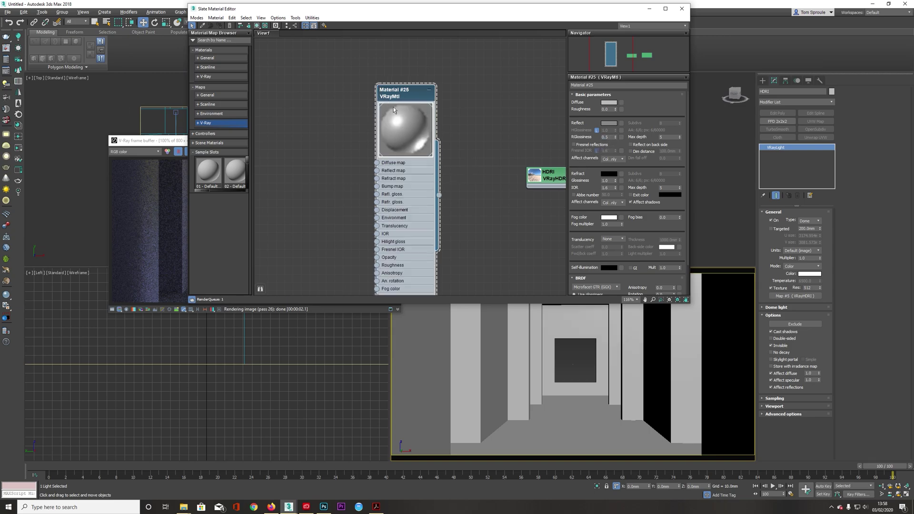
Test render the camera view with the reflective material and stop the render after the first passes.
left_click(157, 147)
left_click(395, 151)
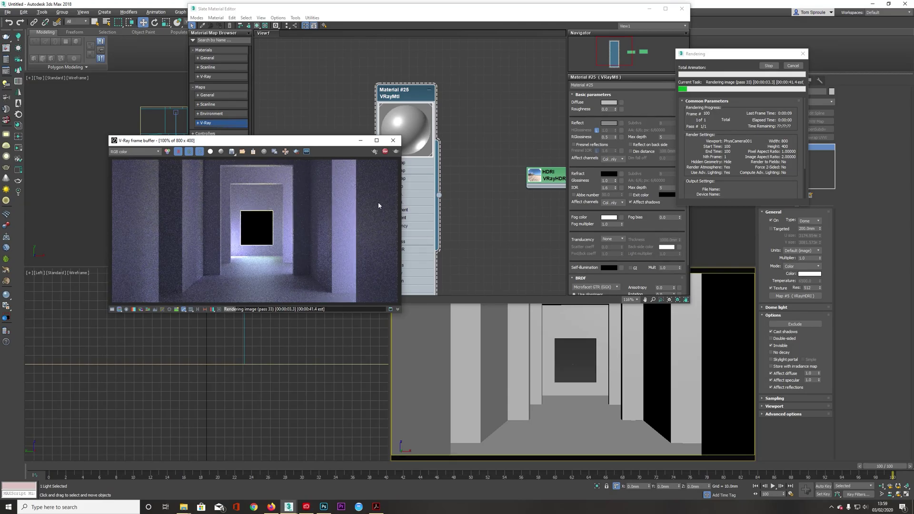
left_click(385, 151)
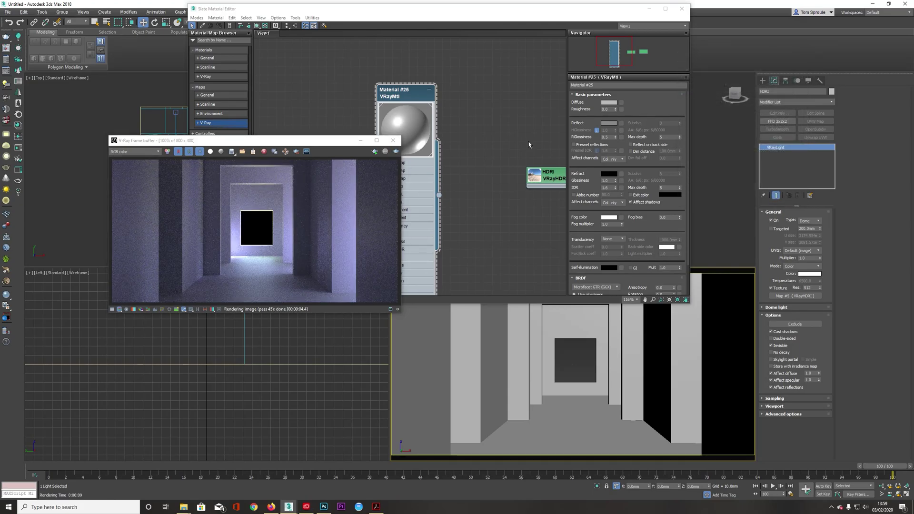
Open the HDRI Output node's parameters and reposition the node beside the VRayHDRI node.
middle_click_drag(509, 206, 373, 211)
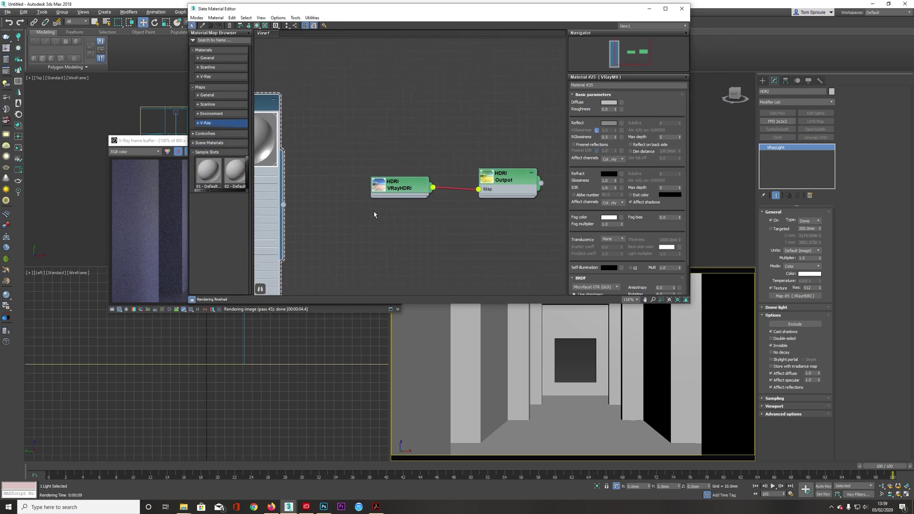
left_click_drag(501, 190, 481, 190)
double_click(482, 189)
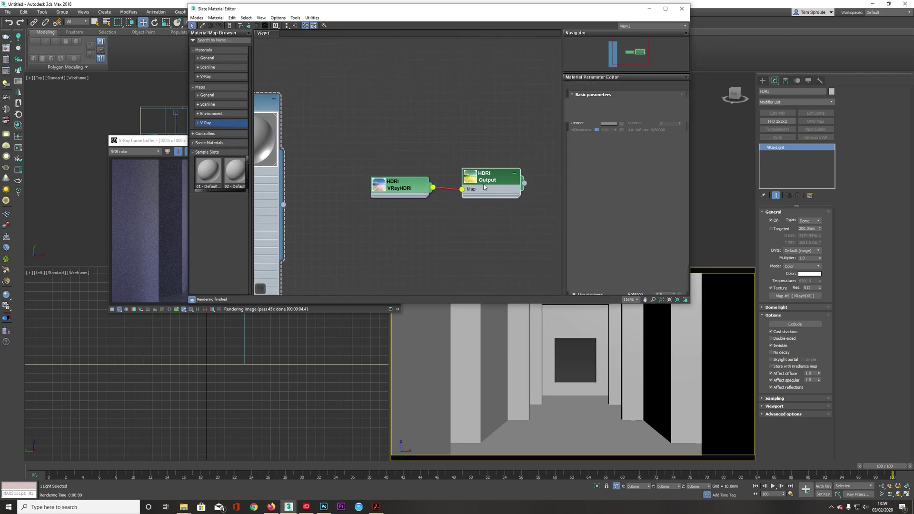
left_click_drag(500, 179, 508, 170)
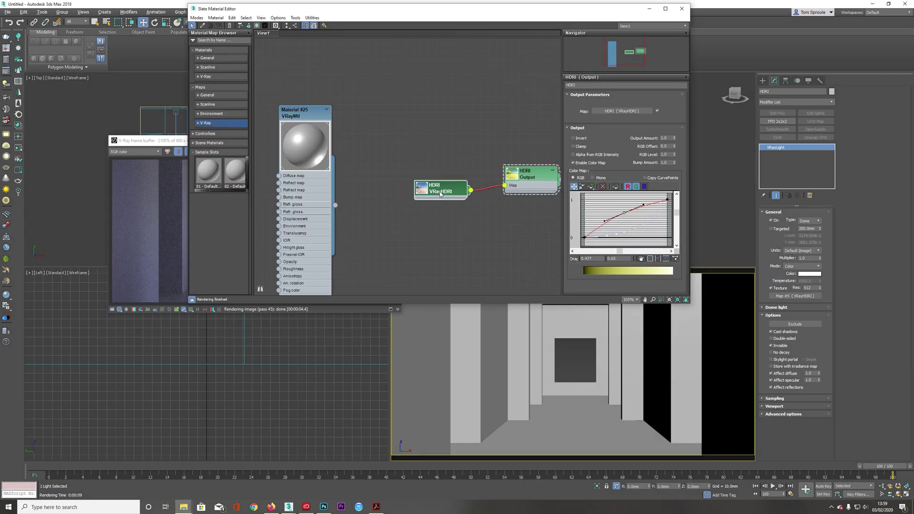
Replace the VRayHDRI node's bitmap with a VizPeople HDRI from the HDRI v1 folder in File Explorer.
double_click(440, 192)
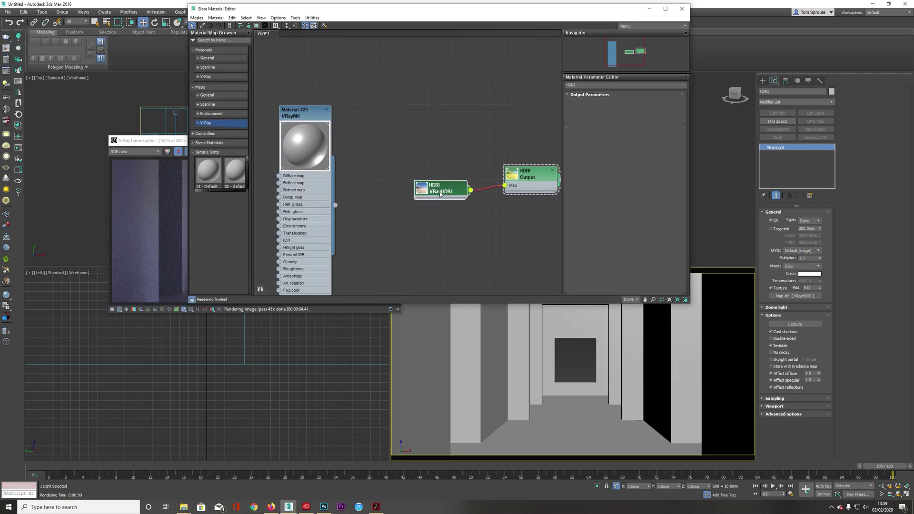
key("alt+Tab")
left_click_drag(338, 355, 633, 104)
left_click(495, 241)
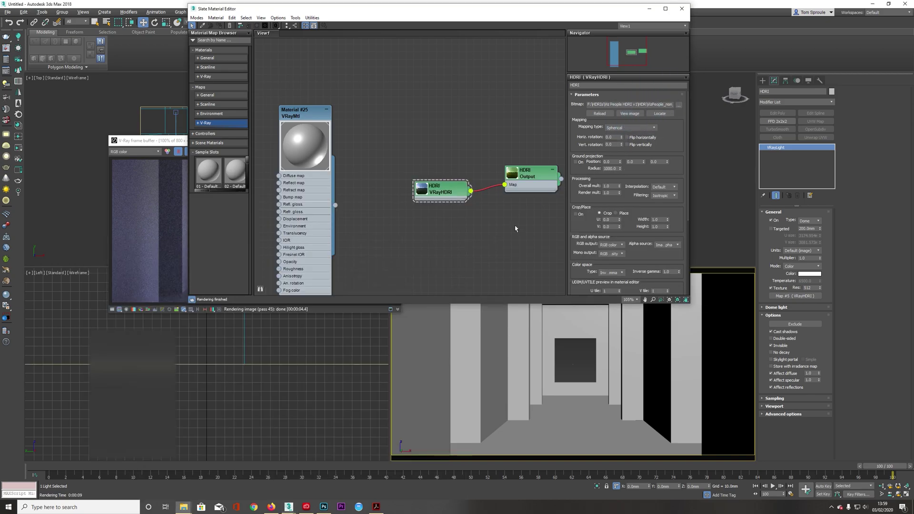
Test render the camera view with the VizPeople HDRI and stop the render.
left_click(163, 142)
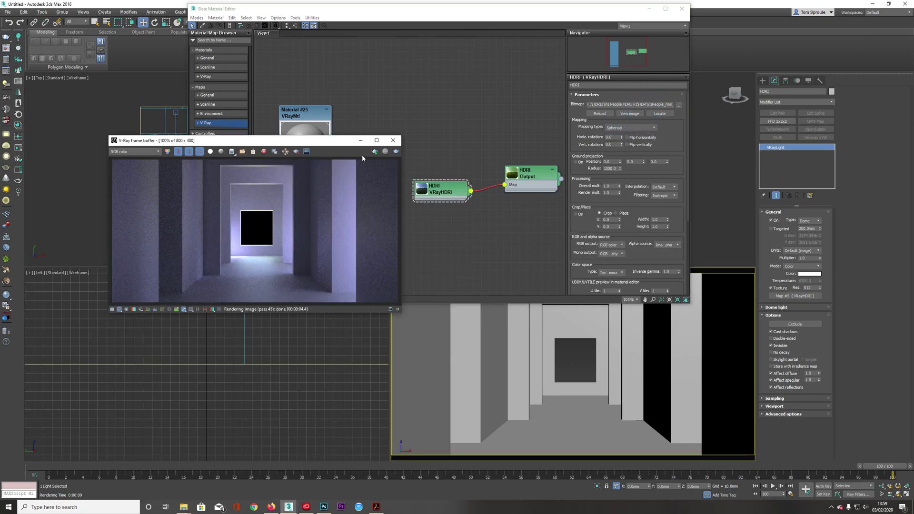
left_click(395, 151)
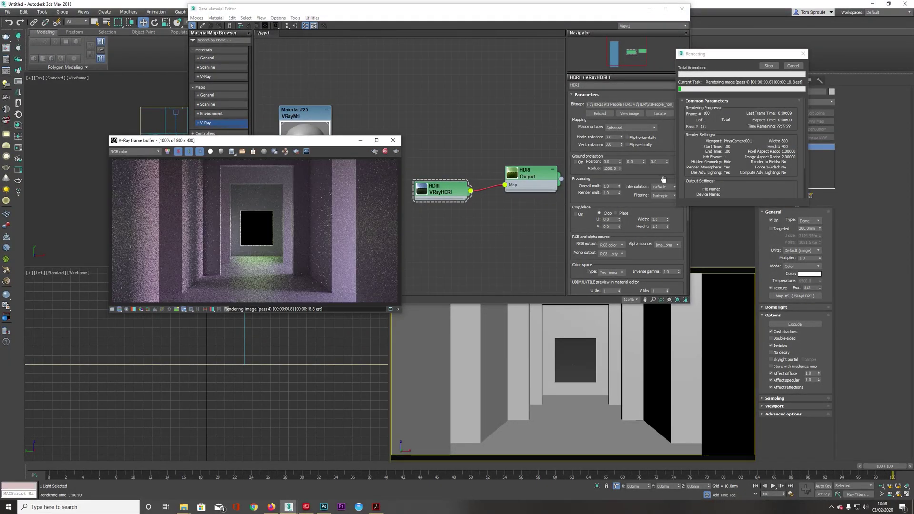
left_click(768, 66)
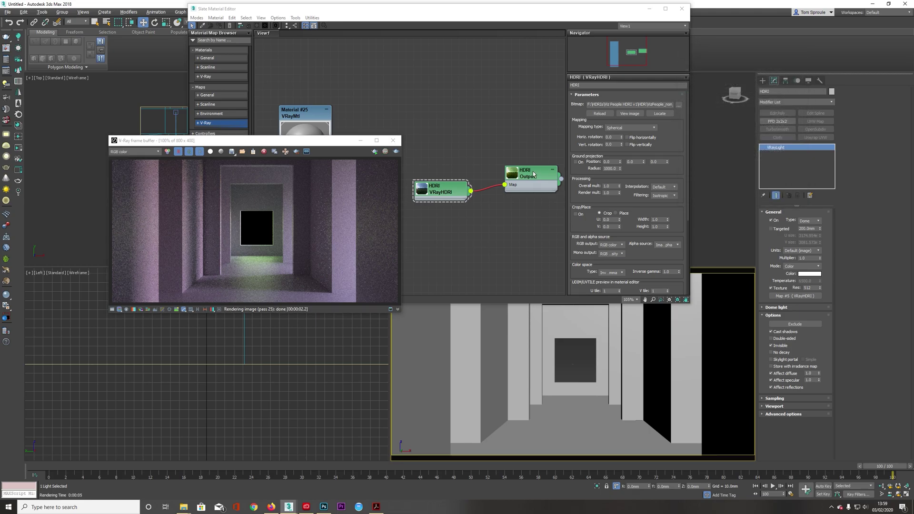
Replace the color-adjusted Output node with a fresh Output map fed by the VRayHDRI and assign it as the dome light's texture.
left_click(551, 201)
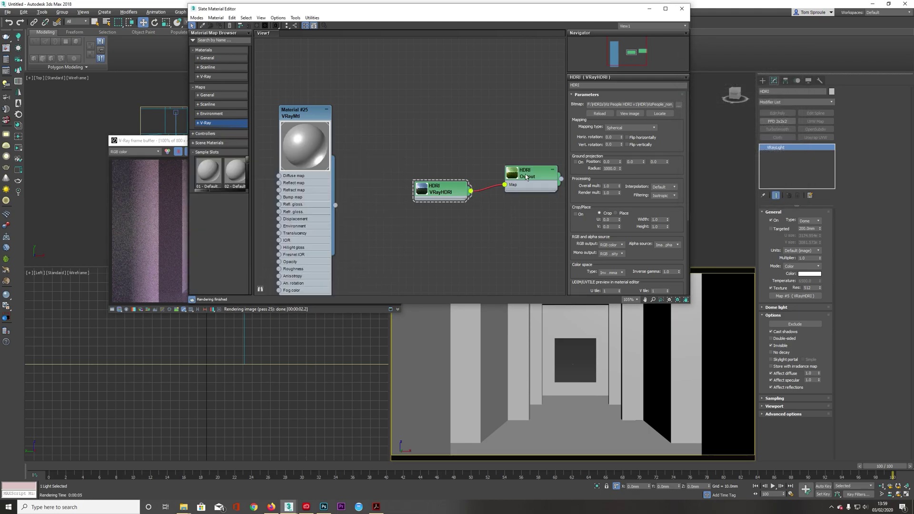
key("ctrl+z")
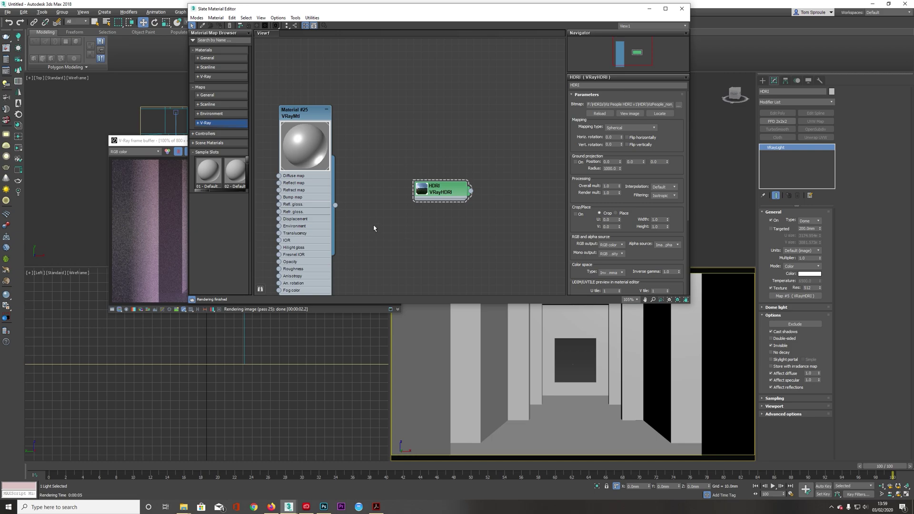
left_click(211, 95)
scroll(222, 242, "down", 4)
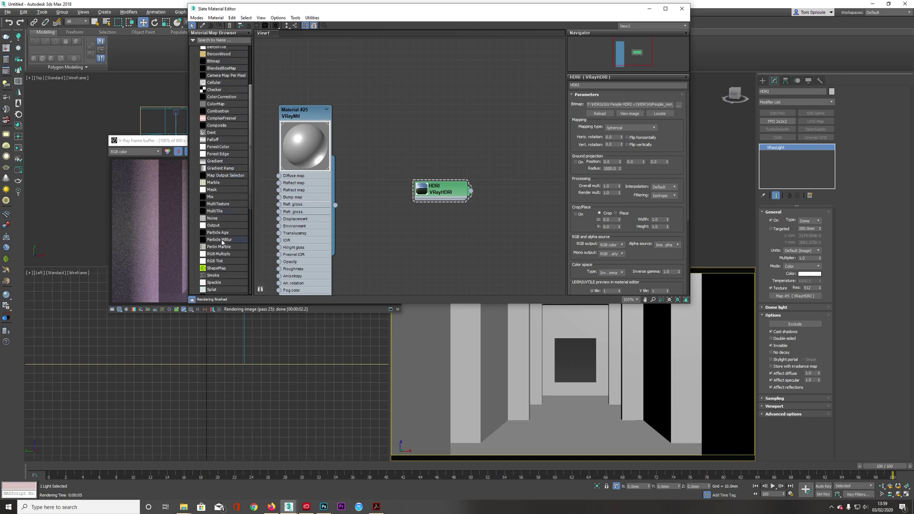
scroll(224, 245, "down", 1)
left_click_drag(213, 199, 811, 298)
left_click(440, 273)
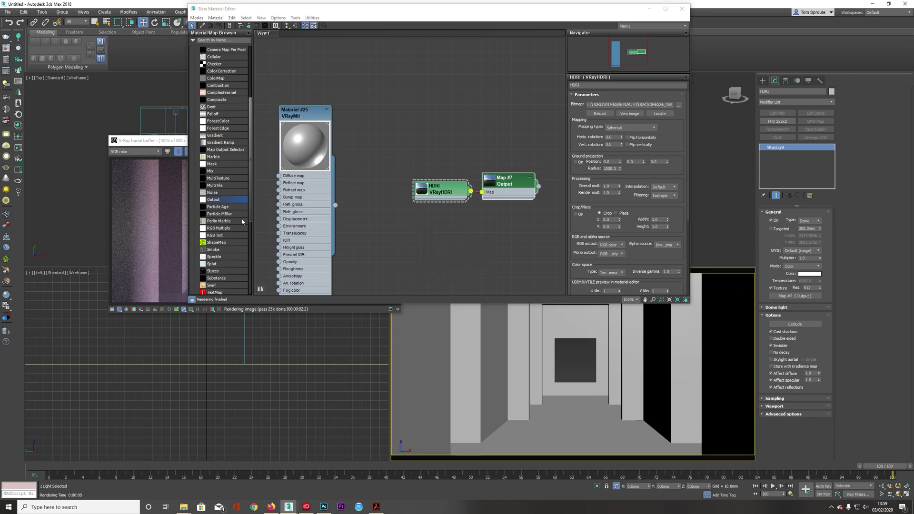
Test render the camera view with the new Output map, stop it and move the frame buffer aside.
left_click(134, 140)
left_click(397, 152)
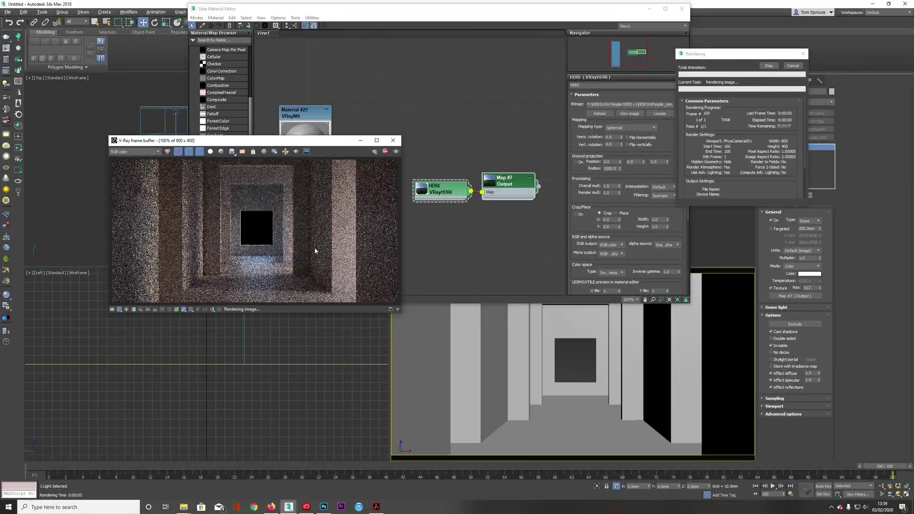
left_click(386, 152)
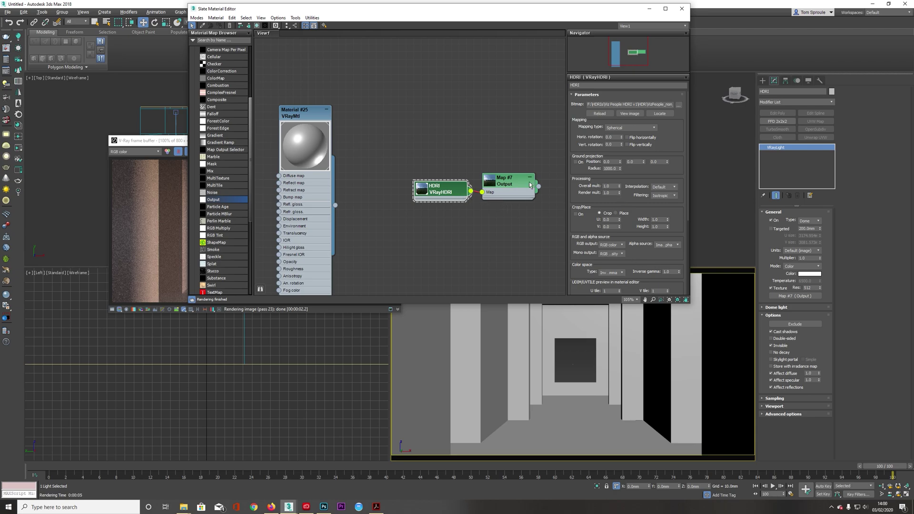
left_click_drag(177, 143, 123, 141)
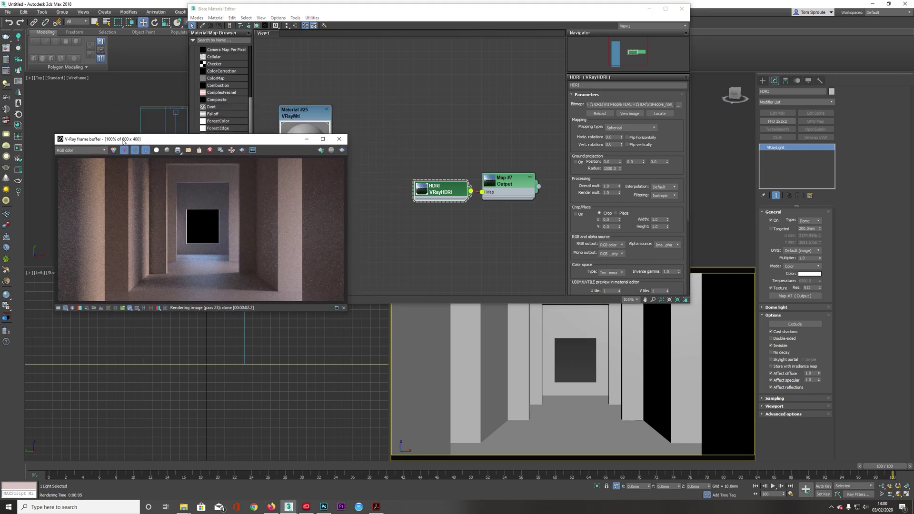
Line up the VRayHDRI node with the Output node and shift the frame buffer clear of them.
left_click(447, 191)
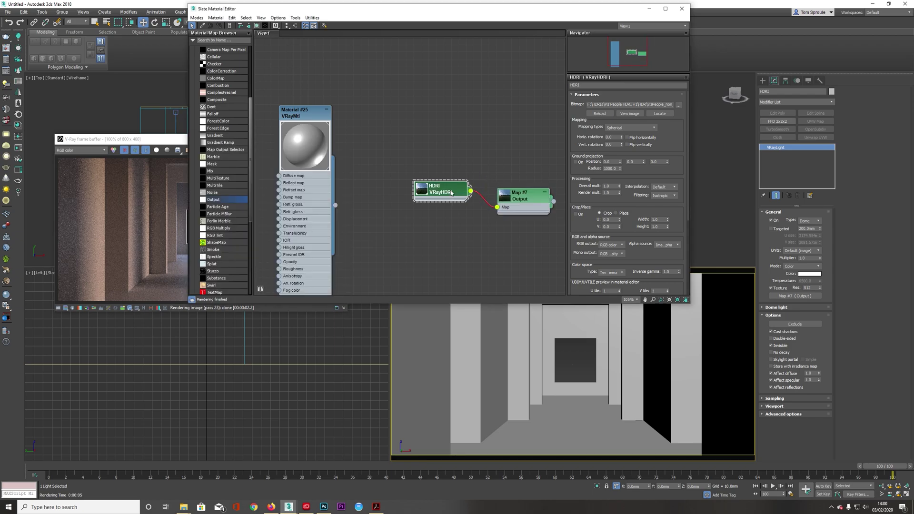
left_click_drag(438, 188, 446, 203)
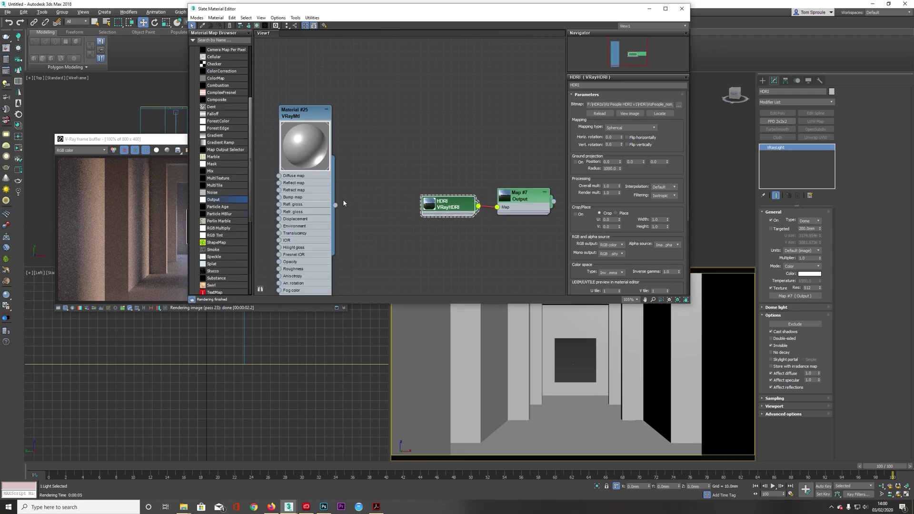
left_click_drag(151, 146, 140, 135)
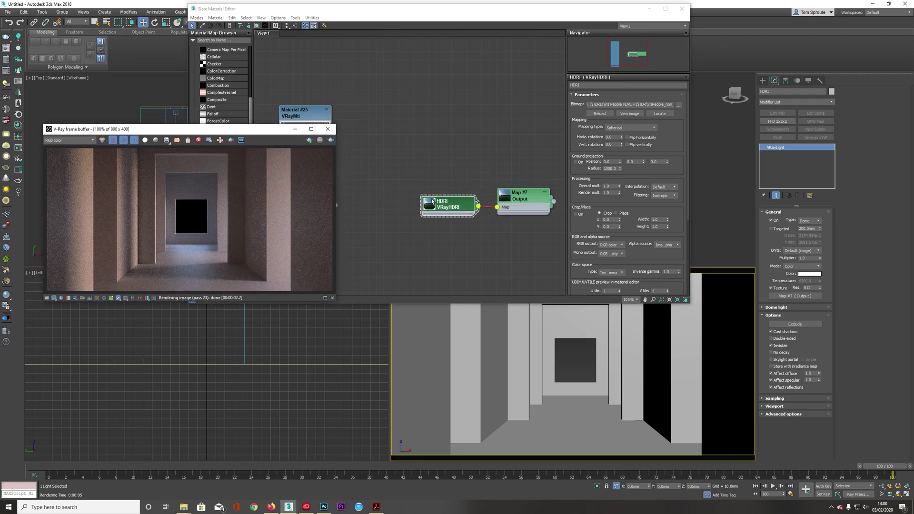
left_click(462, 211)
Close the Slate Material Editor and the V-Ray frame buffer and deselect the dome light.
left_click(682, 9)
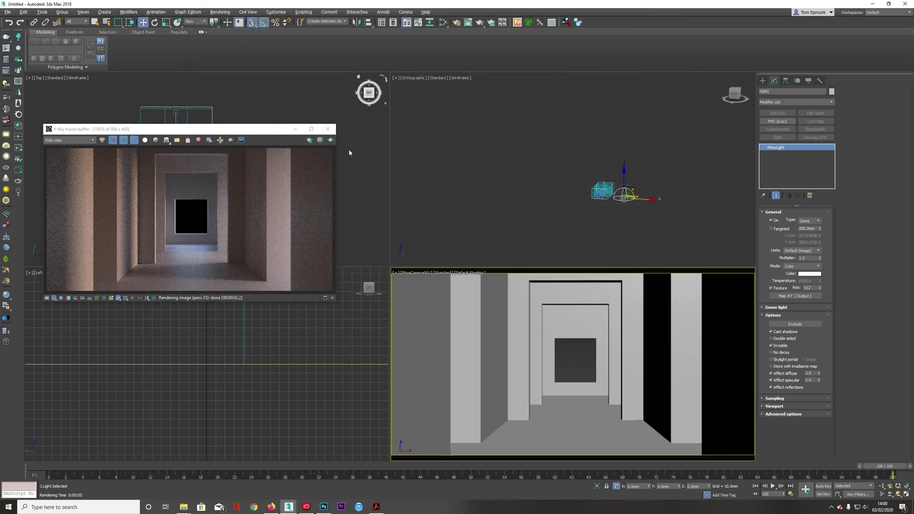
left_click(327, 130)
left_click(316, 232)
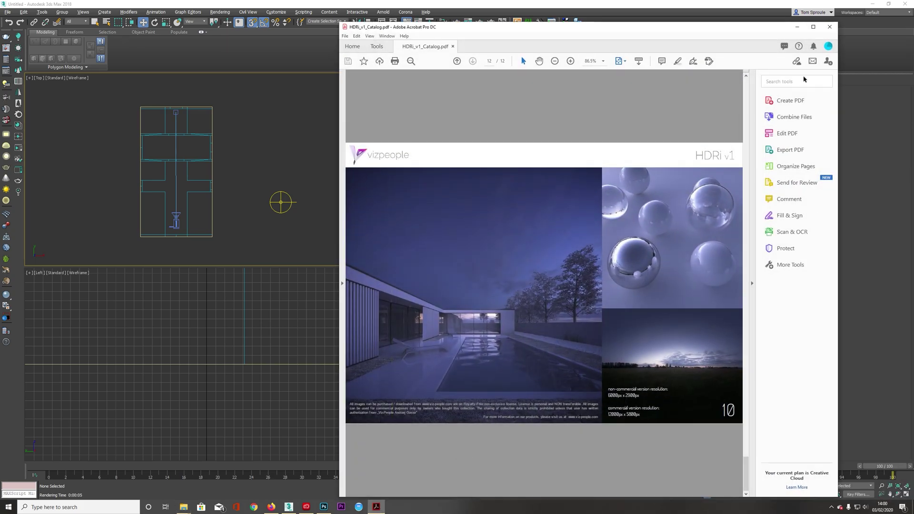
Maximize HDRi_v1_Catalog.pdf in Adobe Acrobat to view its HDRI number 10 page.
left_click(812, 27)
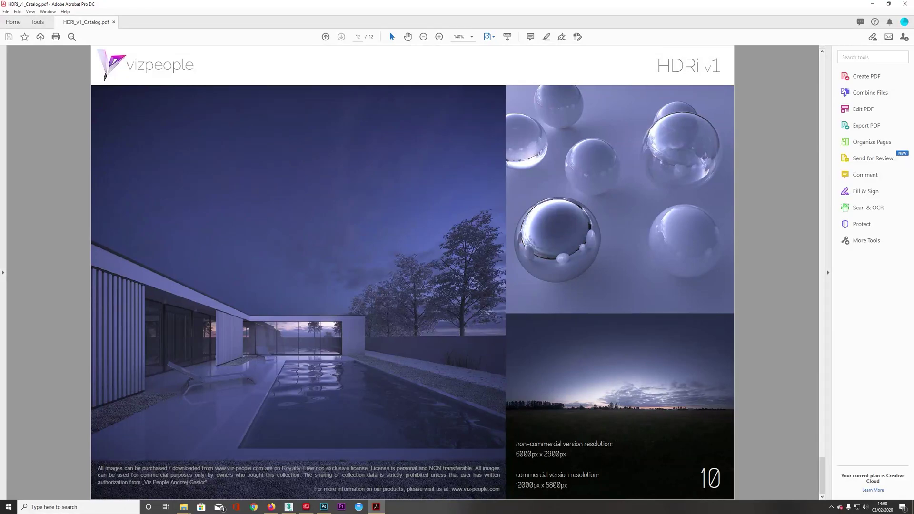
Browse the HDRI catalog back from page 10 past HDRIs 08 and 04, and close the PDF.
scroll(621, 396, "up", 6)
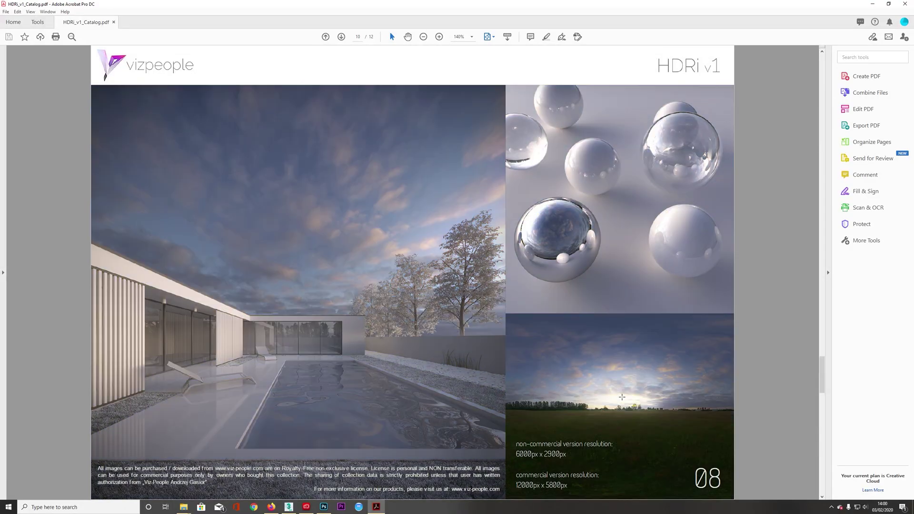
scroll(622, 396, "up", 12)
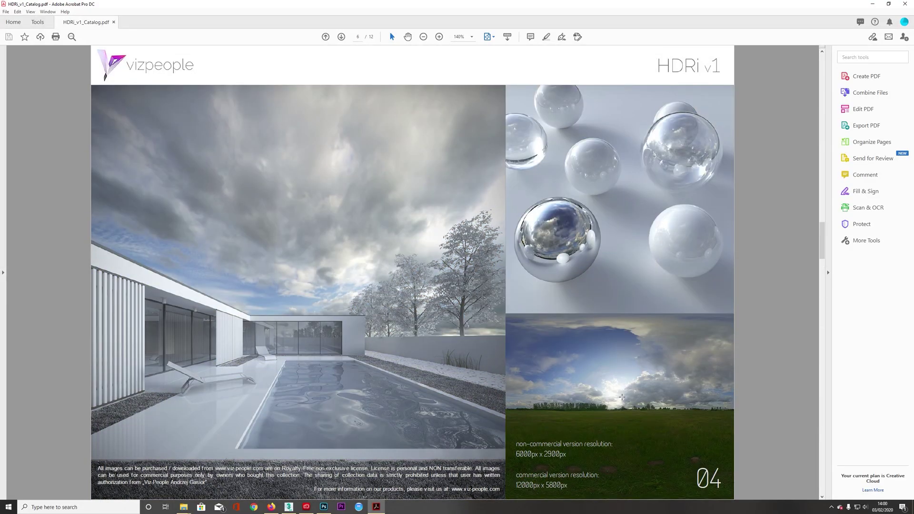
scroll(622, 396, "up", 3)
left_click(904, 4)
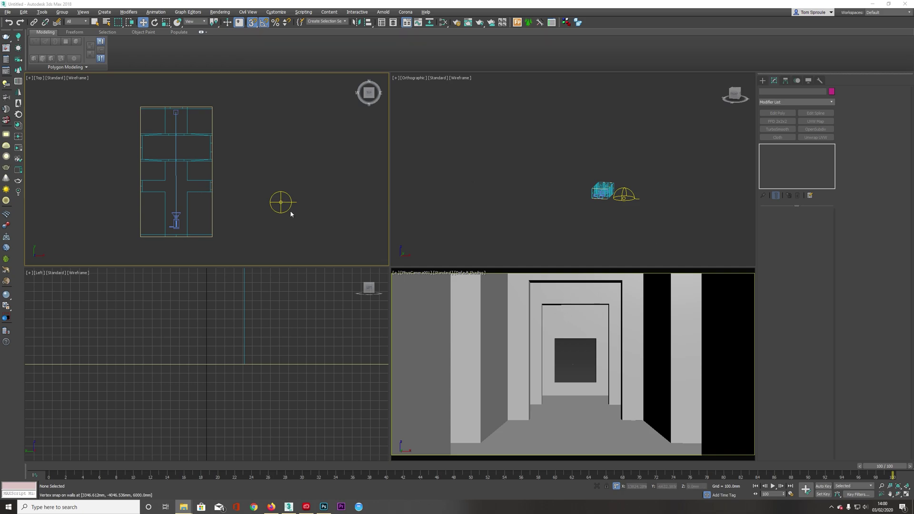
Set the VRayHDRI map's horizontal rotation to 90, test render the camera view and stop the render.
key("m")
double_click(611, 137)
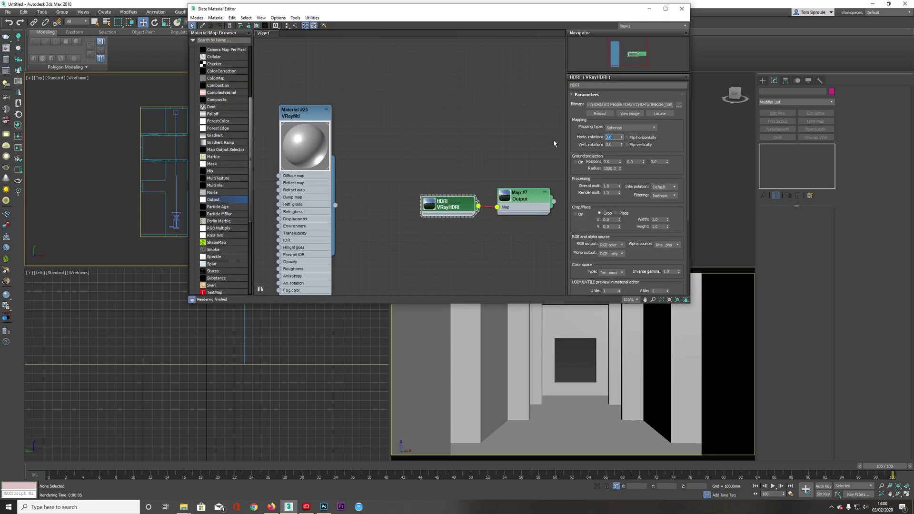
type("90")
key("Return")
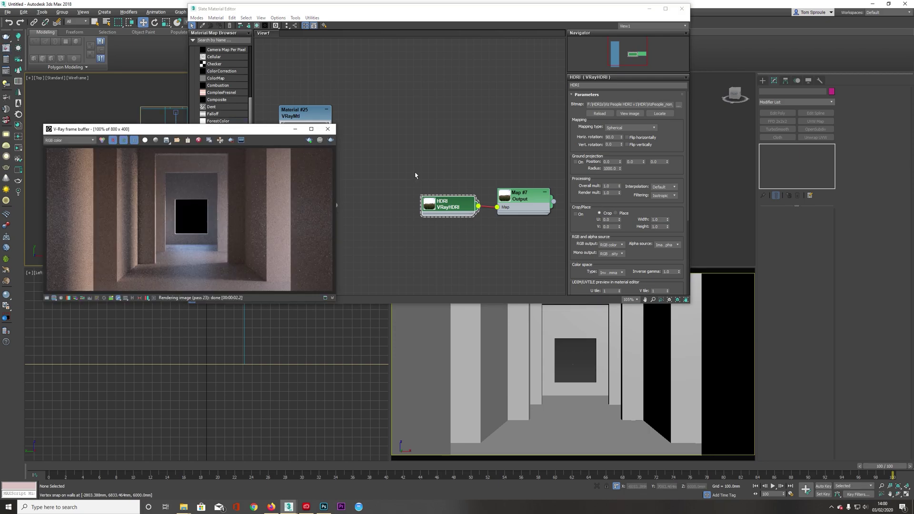
key("shift+q")
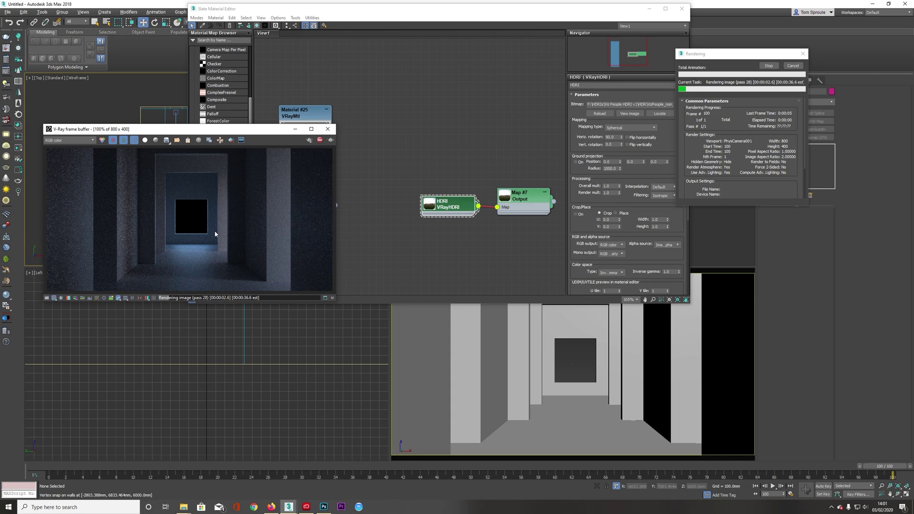
left_click(319, 140)
Review the parameters of the Output map and of the VRayHDRI map feeding it.
left_click(454, 209)
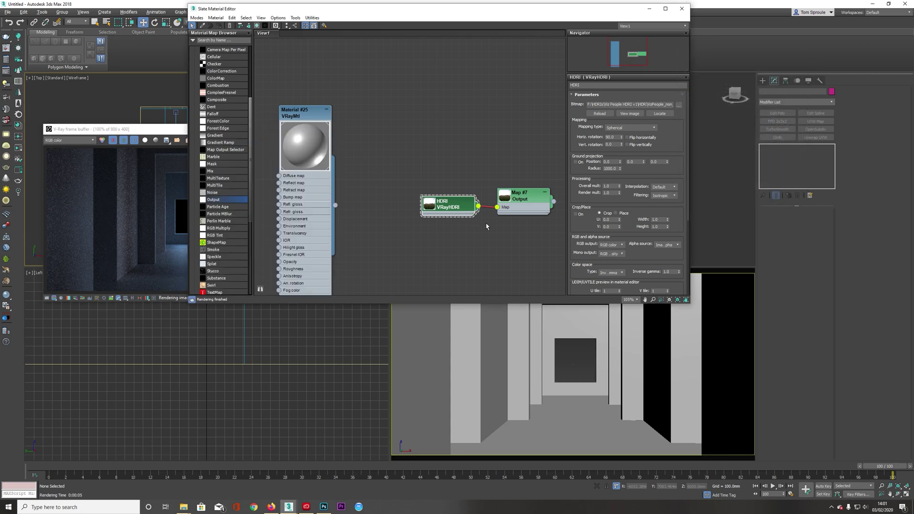
double_click(532, 200)
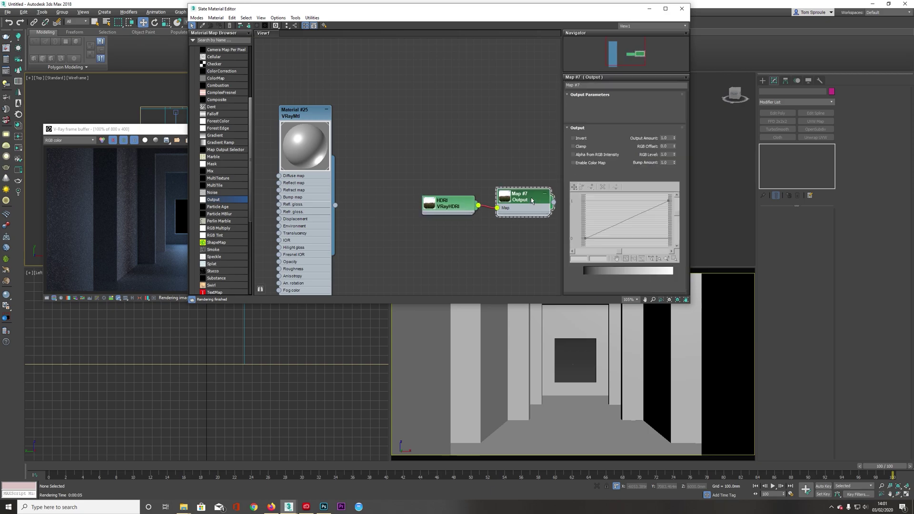
double_click(464, 209)
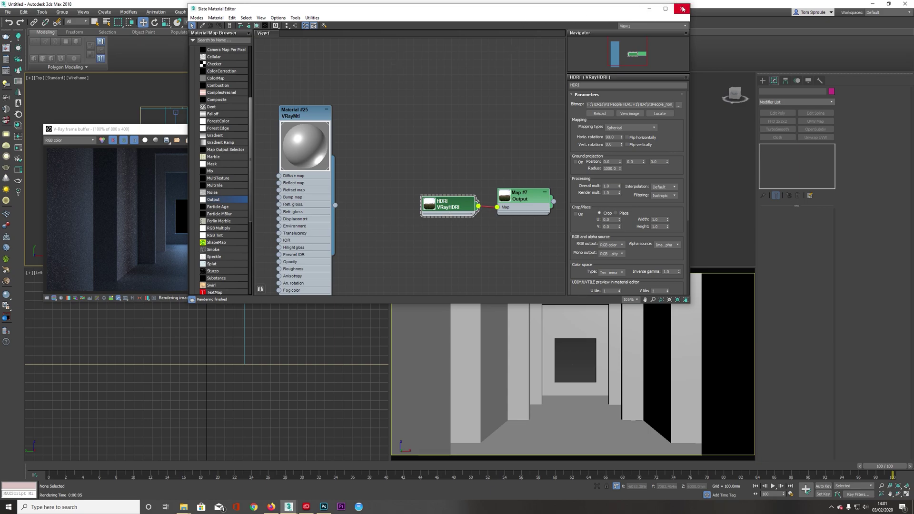
Connect the VRayHDRI map directly to the dome light's texture as an instance and test render the camera view.
left_click_drag(535, 10, 469, 354)
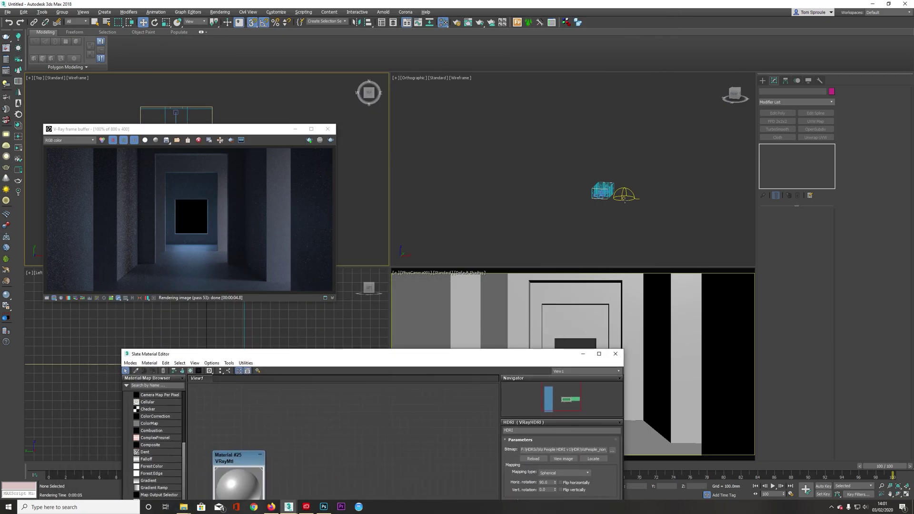
left_click(625, 196)
left_click_drag(494, 356, 507, 71)
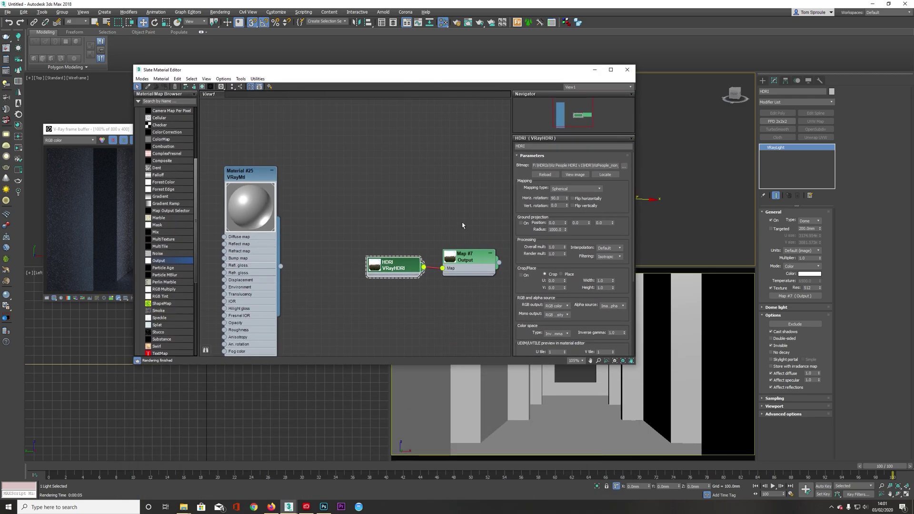
left_click_drag(423, 268, 794, 295)
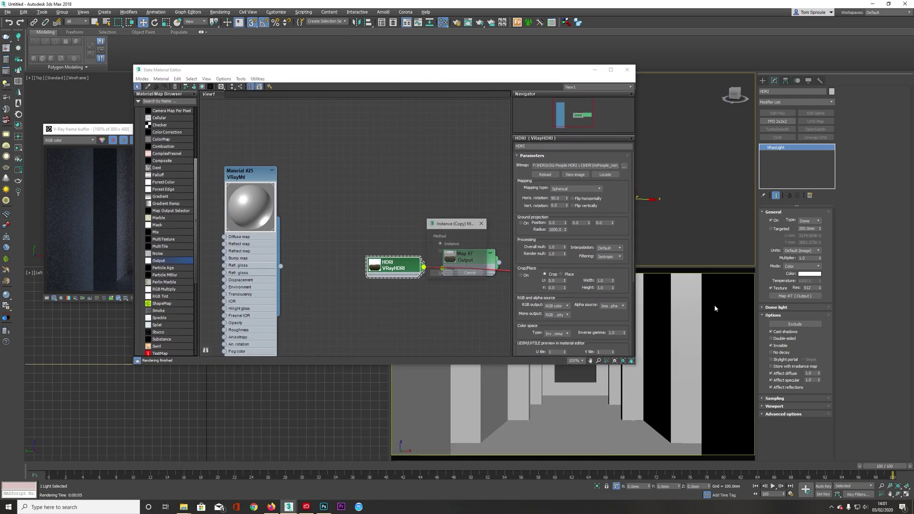
left_click(441, 273)
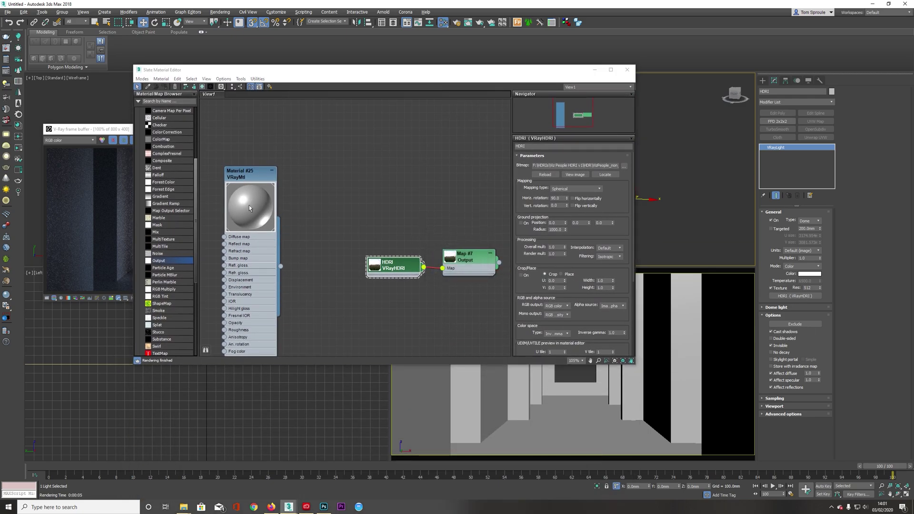
left_click(114, 131)
left_click(330, 141)
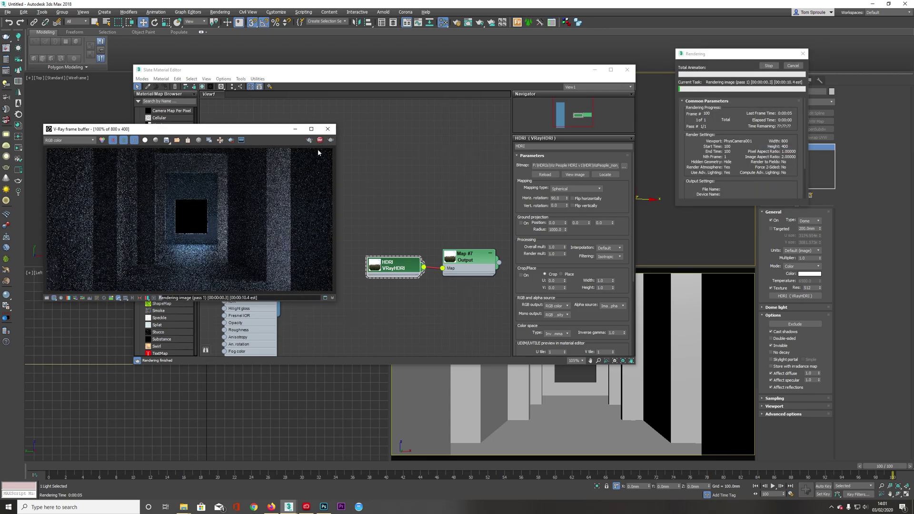
Set the VRayHDRI map's render multiplier to 2.0 and rerun the test render, returning to the material editor.
left_click(409, 267)
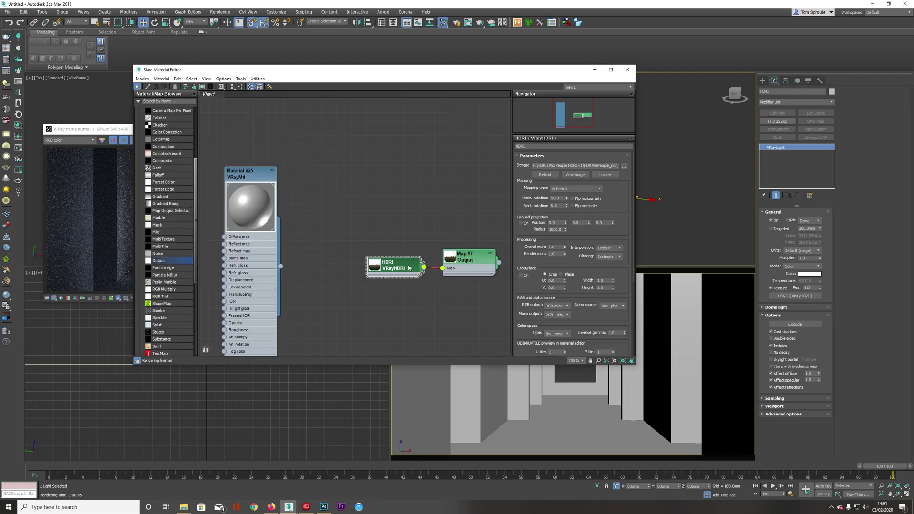
double_click(554, 253)
type("2")
key("Return")
left_click(119, 200)
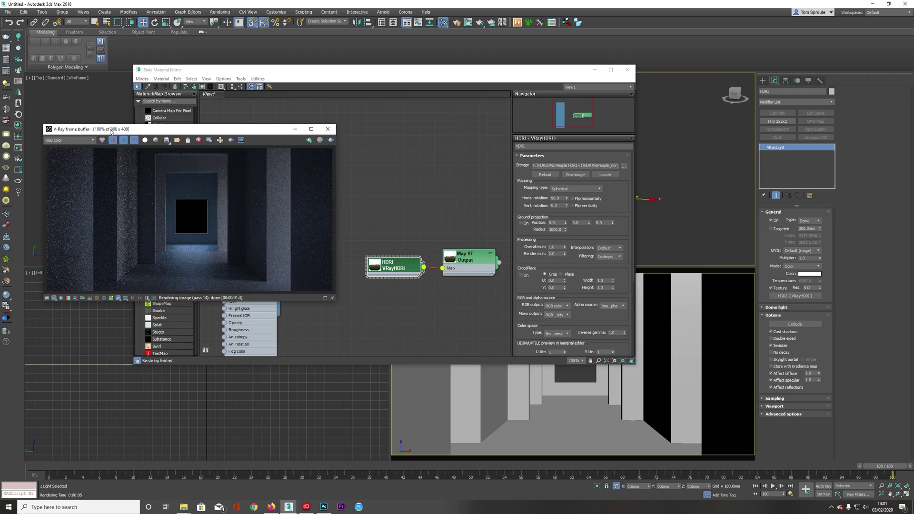
left_click(331, 140)
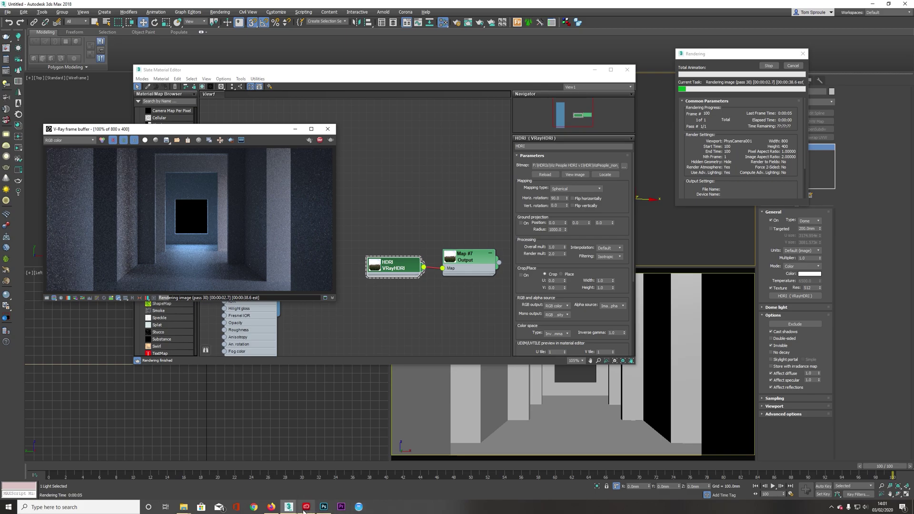
left_click(323, 507)
left_click(323, 507)
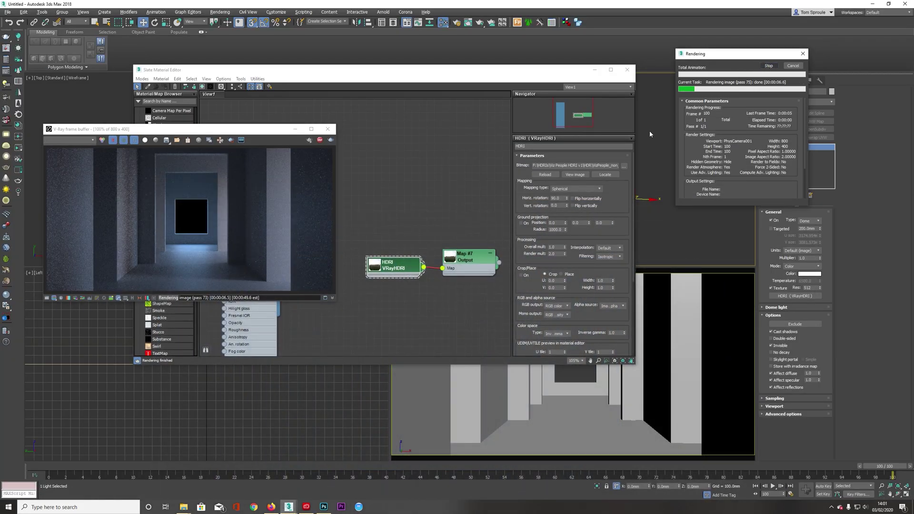
left_click(391, 295)
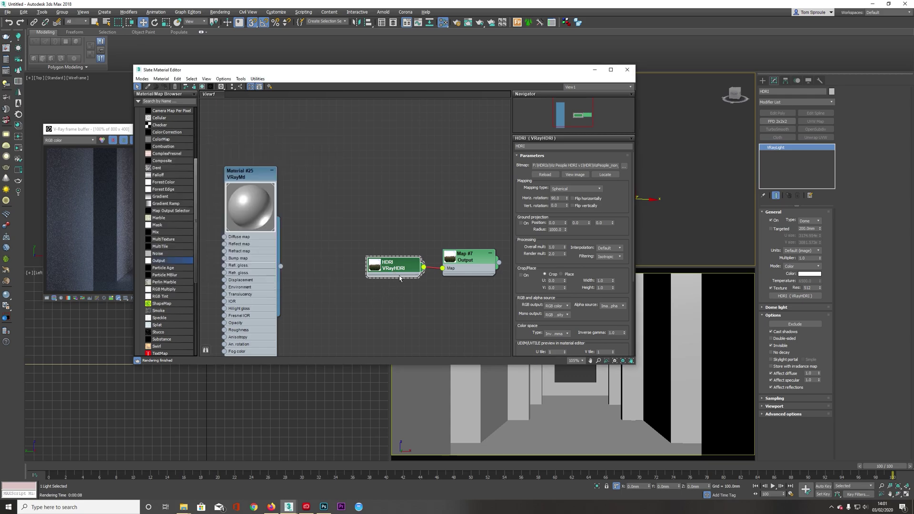
Instance the Output map into the dome light's texture in place of VRayHDRI and enable the Output color map.
left_click_drag(496, 266, 795, 296)
left_click(440, 273)
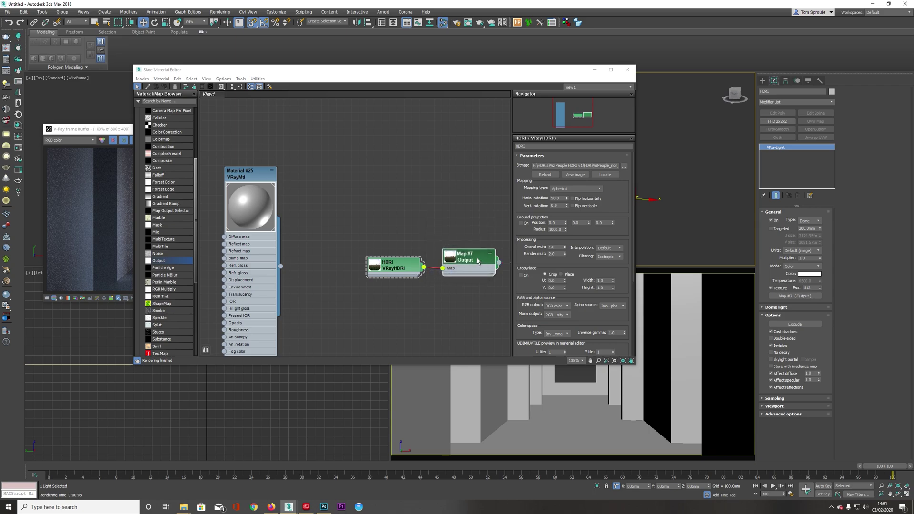
double_click(489, 261)
left_click(524, 224)
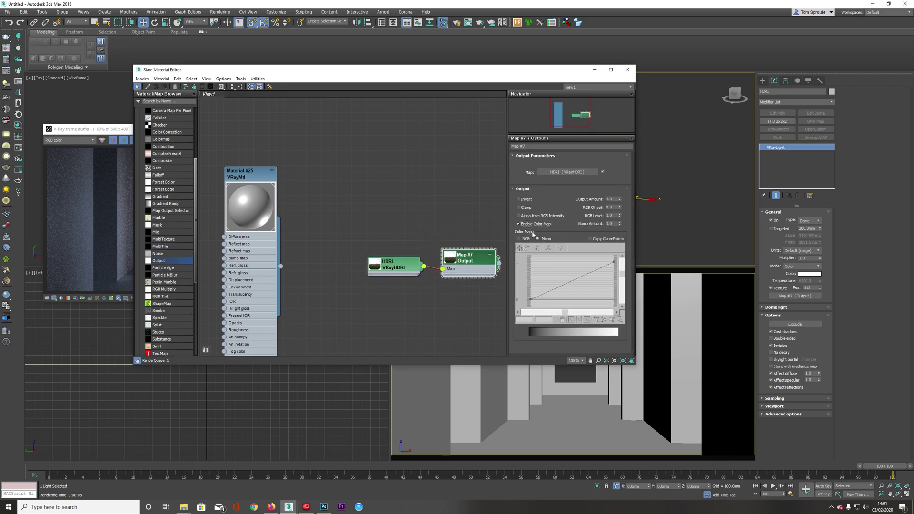
Switch the Output color map to RGB, leave only the blue channel active and add a point near mid-curve.
left_click(581, 247)
left_click(573, 247)
left_click(535, 247)
left_click(576, 277)
left_click(520, 248)
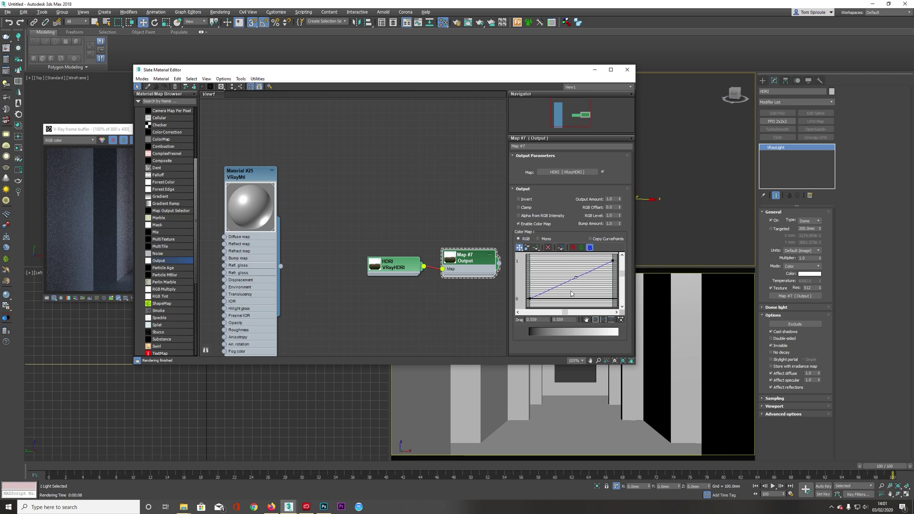
Convert the blue curve's middle point to Bezier, raise it to about 0.314, 0.8 and test render.
right_click(576, 277)
left_click(594, 290)
left_click_drag(585, 277, 595, 269)
left_click_drag(574, 278, 555, 268)
left_click(114, 132)
left_click(330, 140)
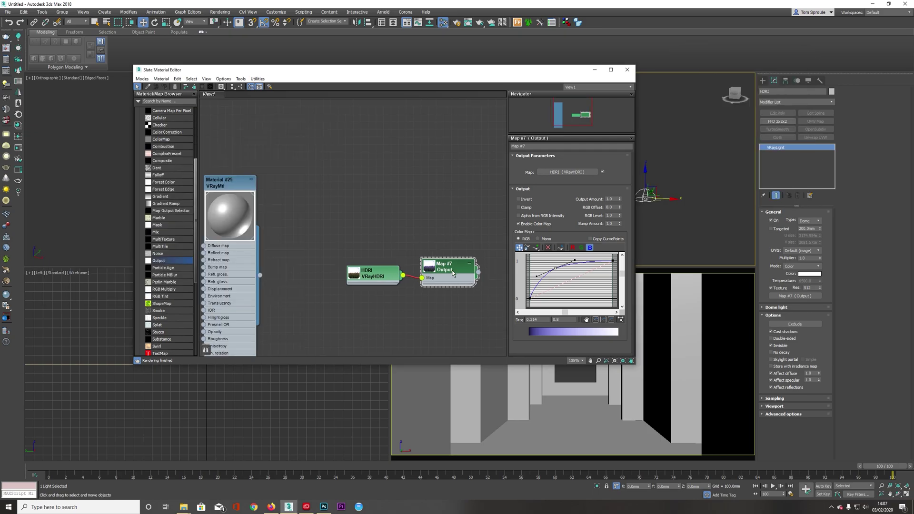
Ease the blue boost by moving its Bezier point down to about 0.4 along the curve, comparing against the red channel.
left_click_drag(555, 267, 563, 274)
left_click(572, 247)
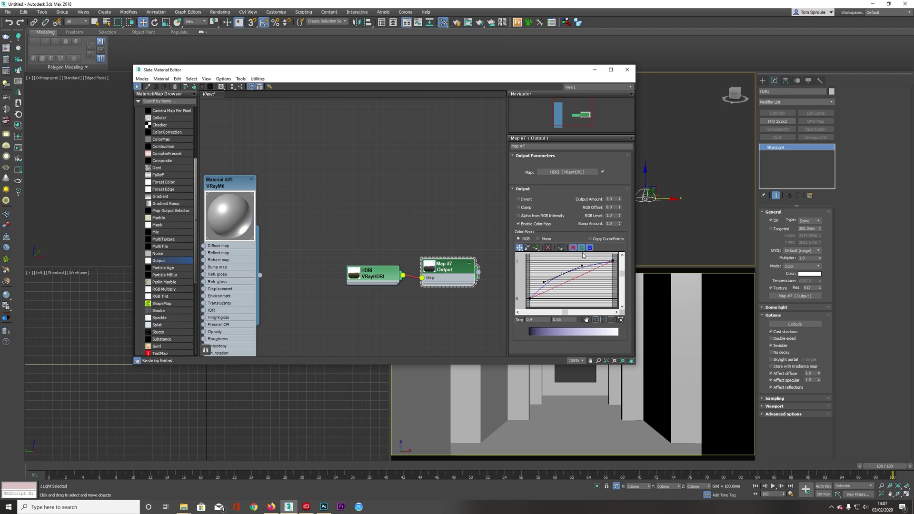
left_click(573, 248)
left_click(318, 509)
left_click(319, 508)
Activate the green channel of the Output color map and add a point near the middle of its curve.
left_click(581, 248)
left_click(536, 248)
left_click(569, 279)
right_click(577, 285)
right_click(574, 278)
left_click(584, 281)
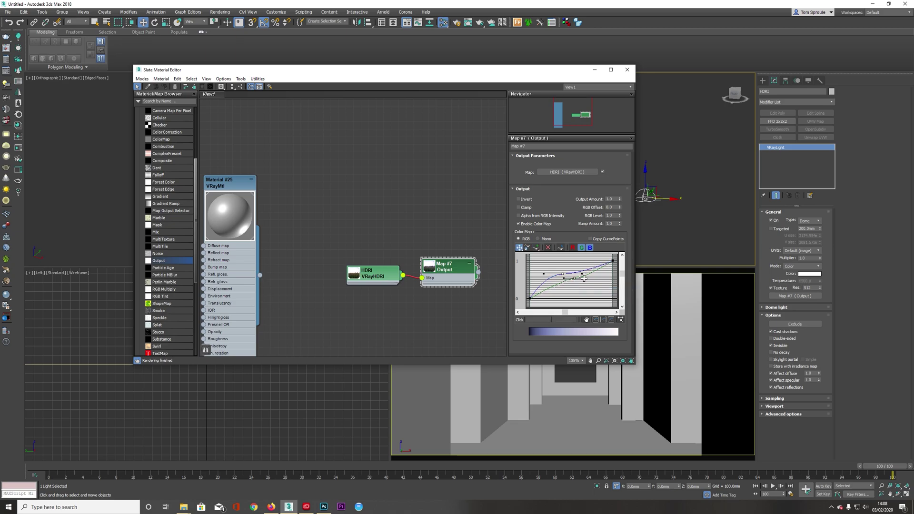
key("ctrl+z")
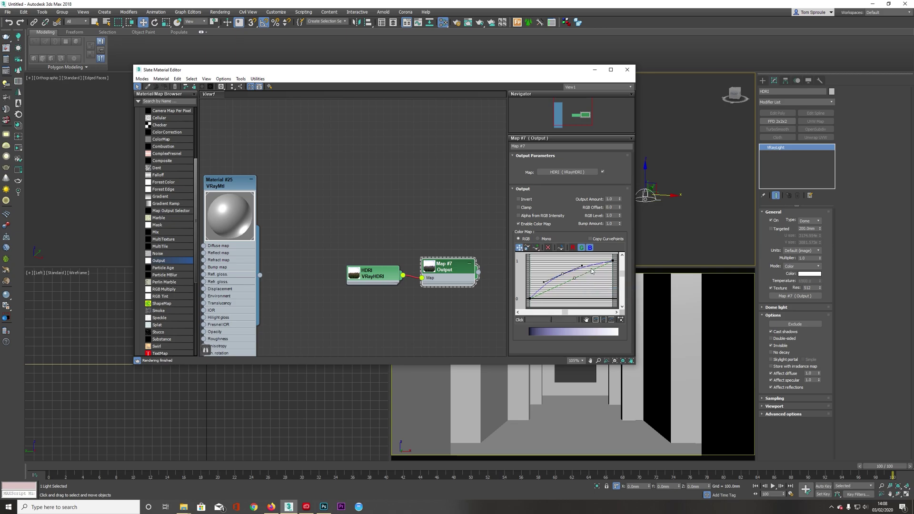
Deactivate the blue channel, convert the green curve's middle point to Bezier and move it to about 0.563, 0.471.
left_click(589, 249)
right_click(574, 278)
left_click(599, 291)
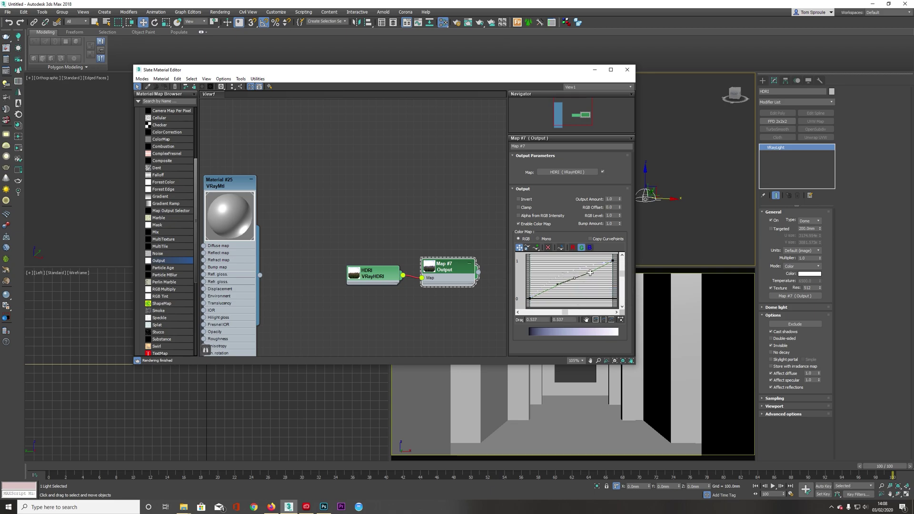
left_click_drag(574, 278, 576, 280)
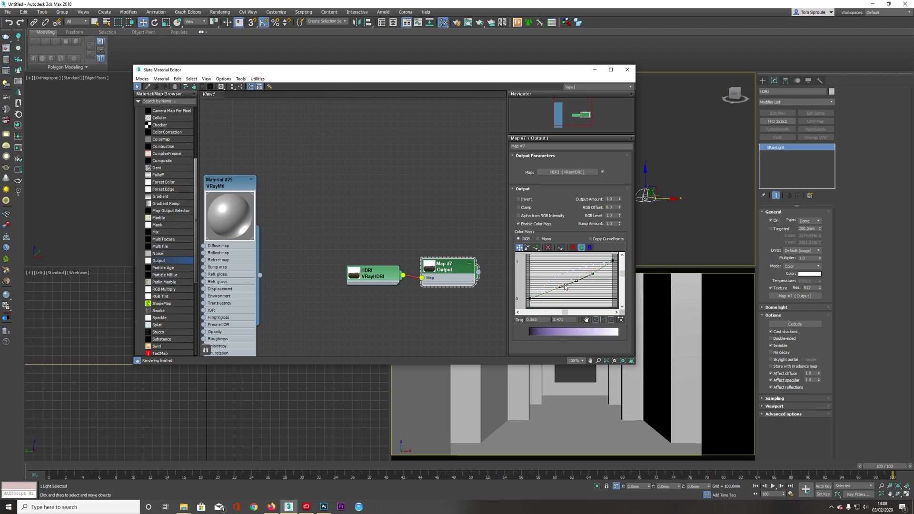
Raise the green curve's Bezier point slightly above the diagonal, to about 0.529, 0.622.
left_click(321, 510)
left_click(321, 511)
left_click_drag(575, 282, 574, 277)
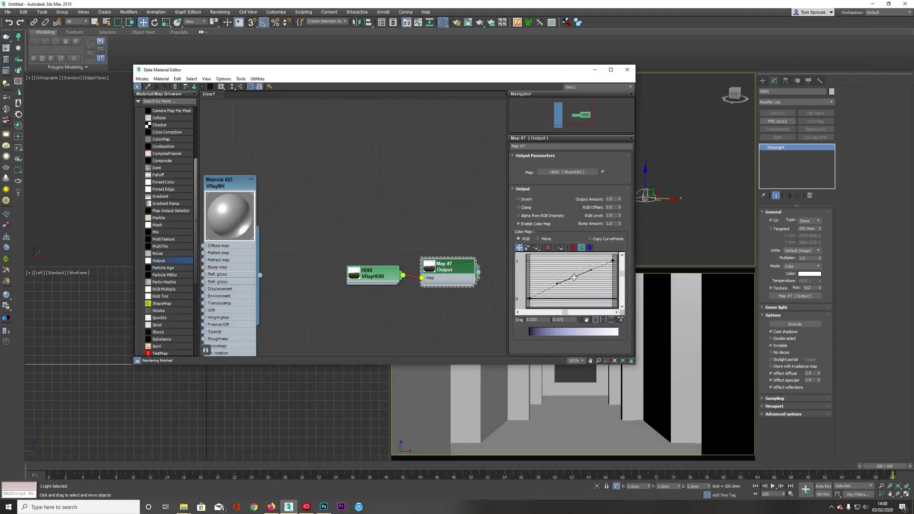
left_click(324, 509)
left_click(325, 510)
left_click_drag(574, 276, 573, 275)
Close the Slate Material Editor, test render the camera view with the adjusted color curves and stop the render.
key("m")
right_click(531, 369)
right_click(490, 367)
left_click(464, 385)
key("shift+q")
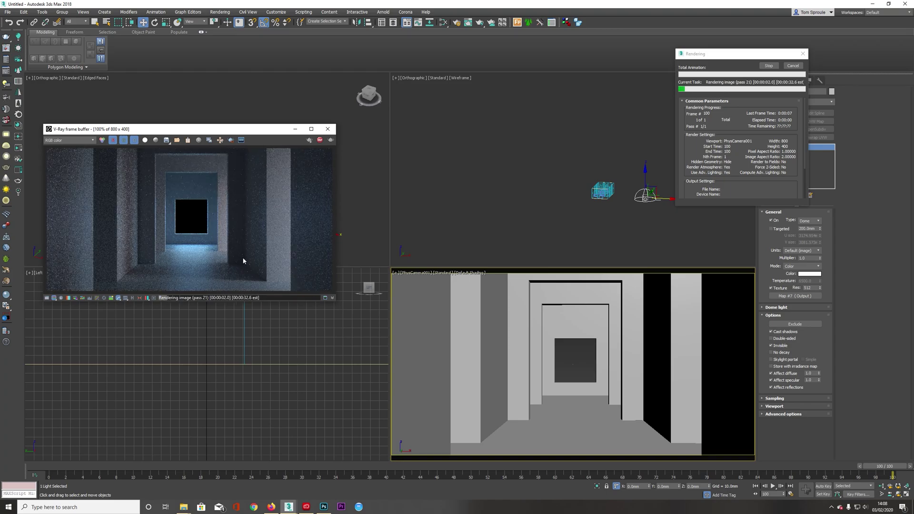
key("Escape")
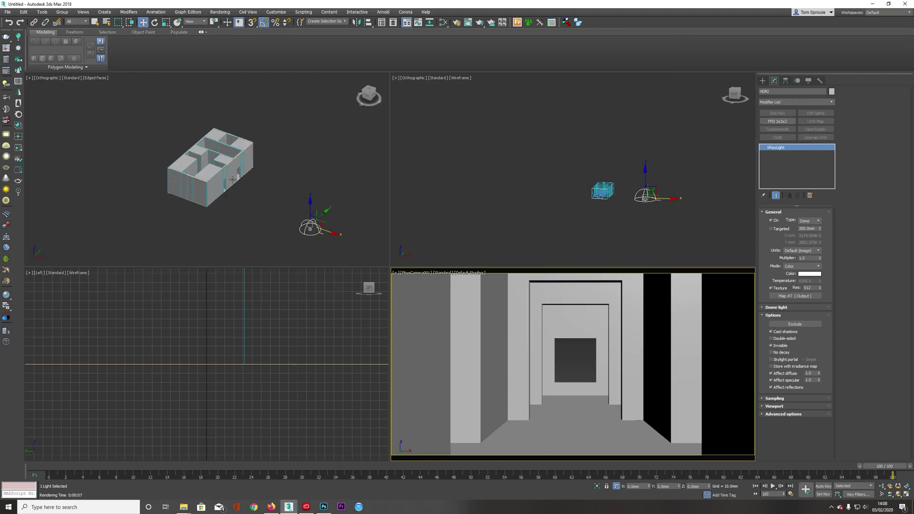
In the Slate Material Editor, replace the Output map with a ColorCorrection map, keeping the old map as a sub-map.
key("m")
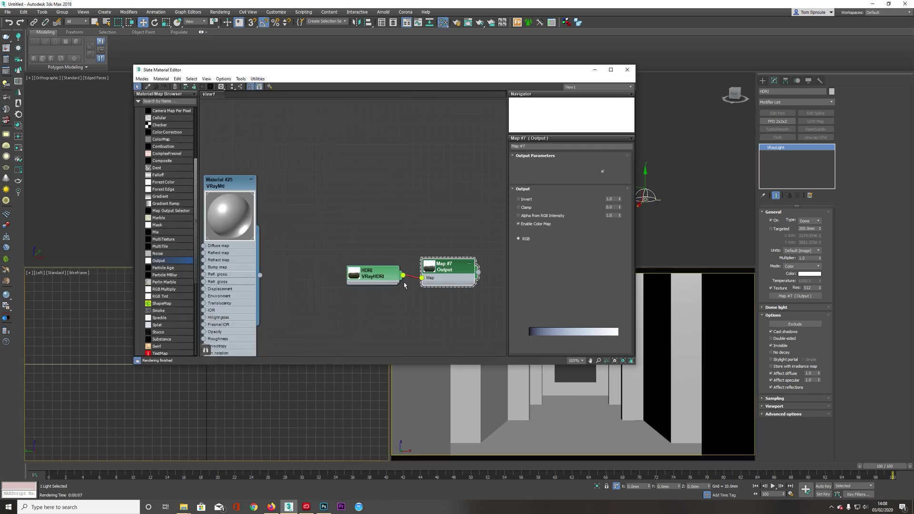
right_click(452, 270)
left_click(480, 279)
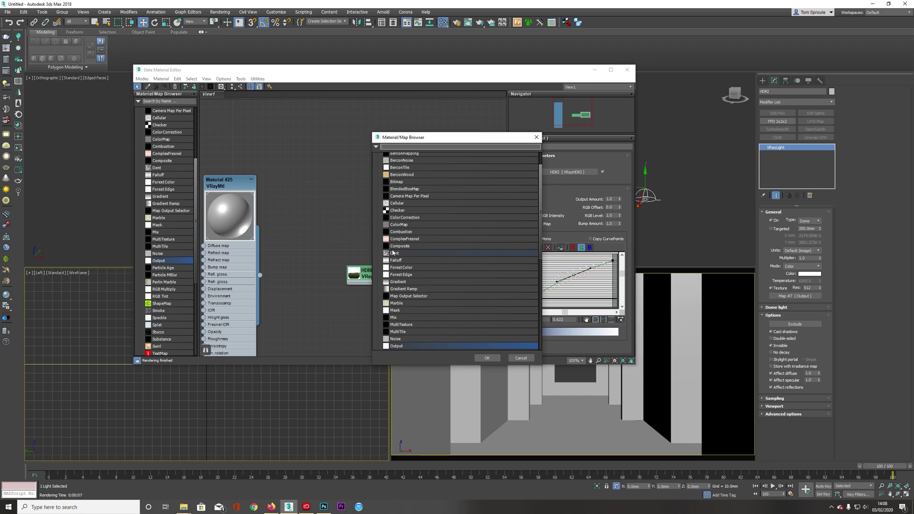
scroll(395, 250, "up", 1)
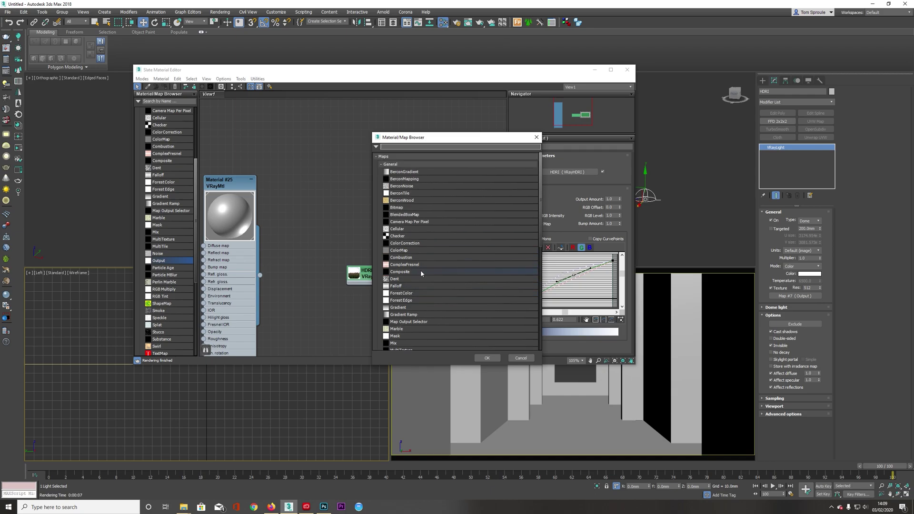
double_click(405, 244)
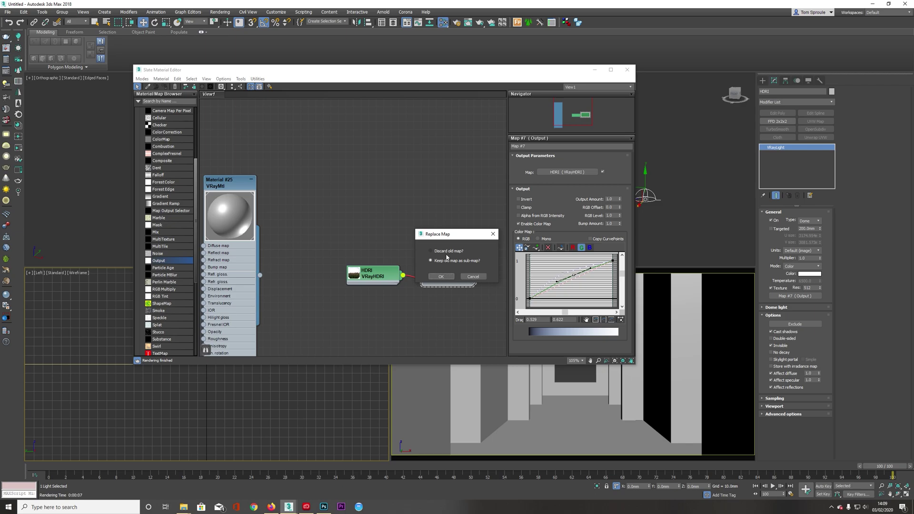
left_click(440, 276)
left_click_drag(444, 270, 448, 278)
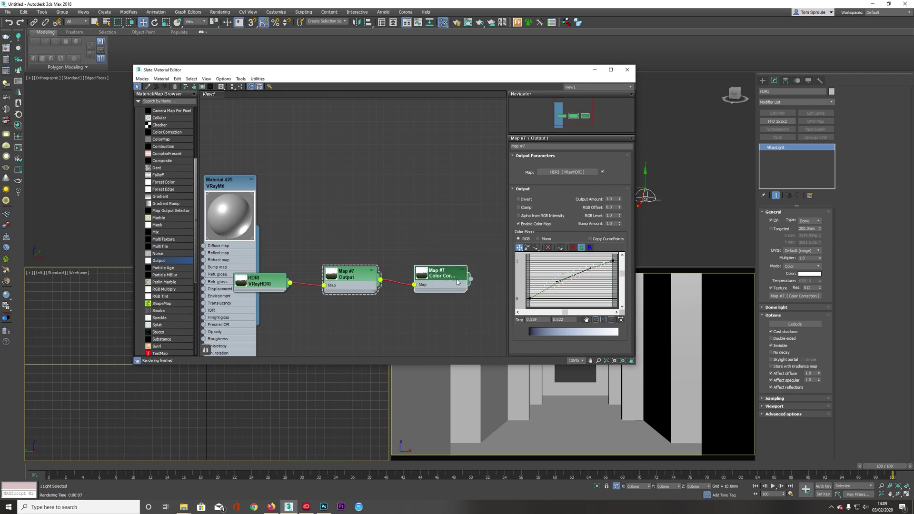
Open the Color Correction map's parameters, raise its saturation to about 22.9 and test render the camera view.
double_click(447, 279)
left_click_drag(570, 253, 585, 254)
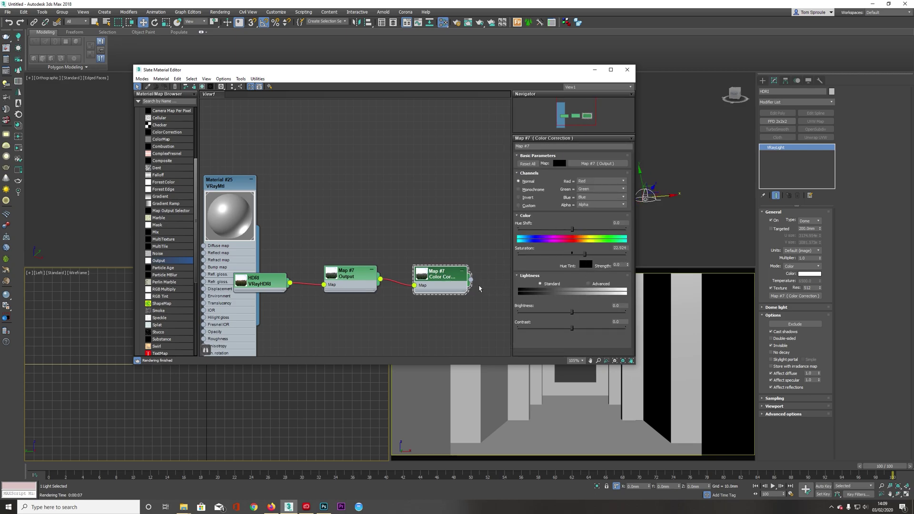
key("shift+q")
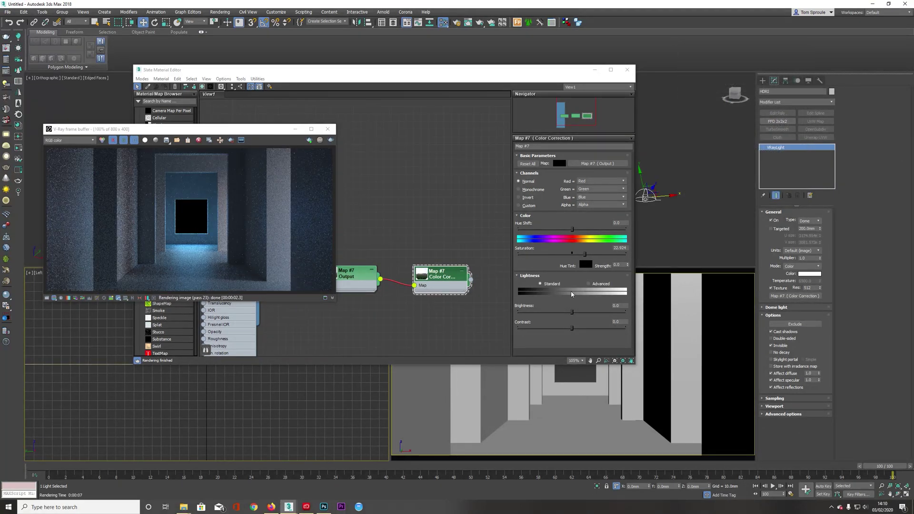
Raise the Color Correction map's saturation to about 82 and enlarge its node preview.
left_click(616, 257)
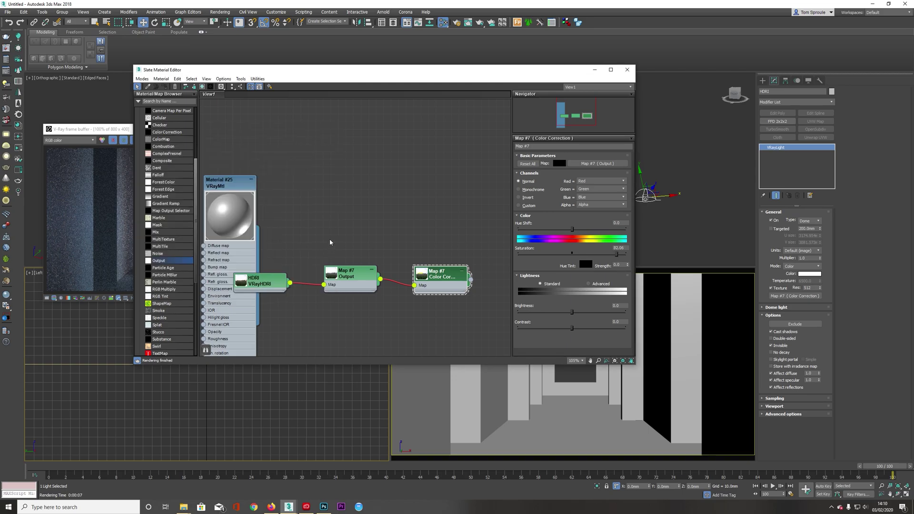
left_click(112, 130)
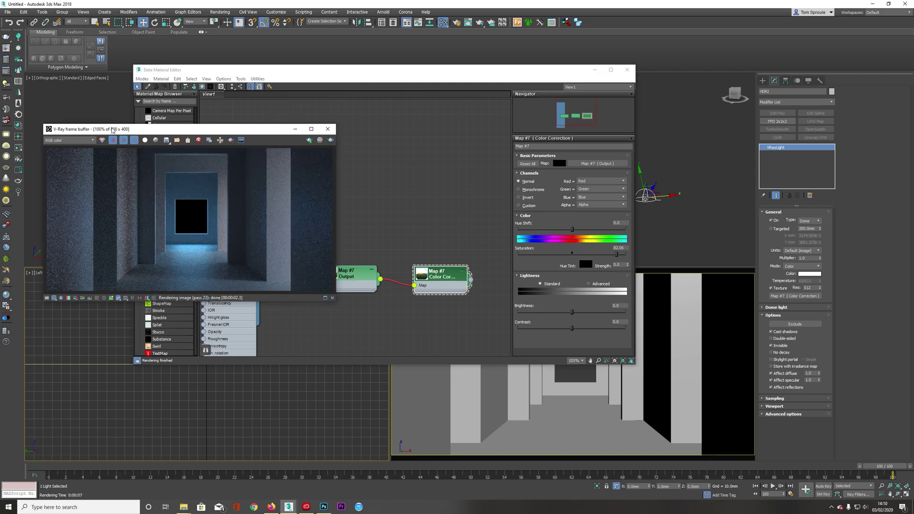
double_click(419, 273)
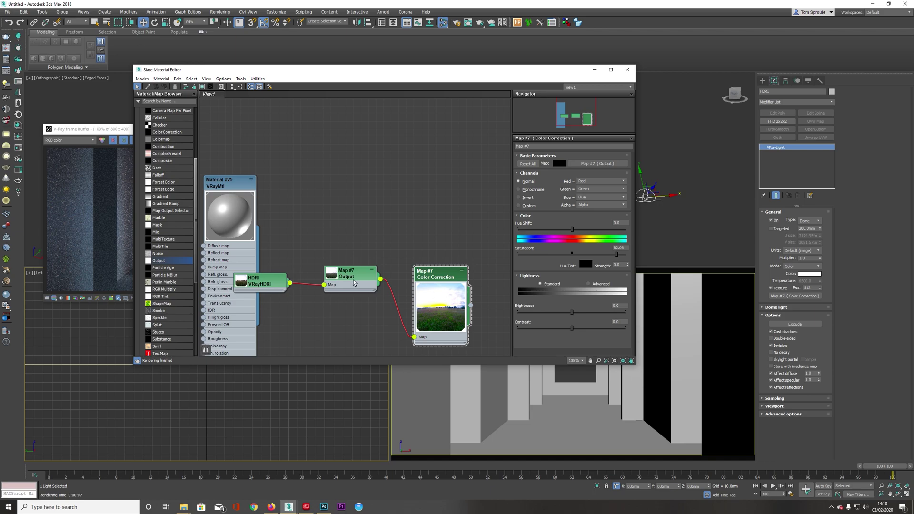
Render the camera view again from the V-Ray frame buffer to check the stronger saturation, and stop the render.
left_click(118, 132)
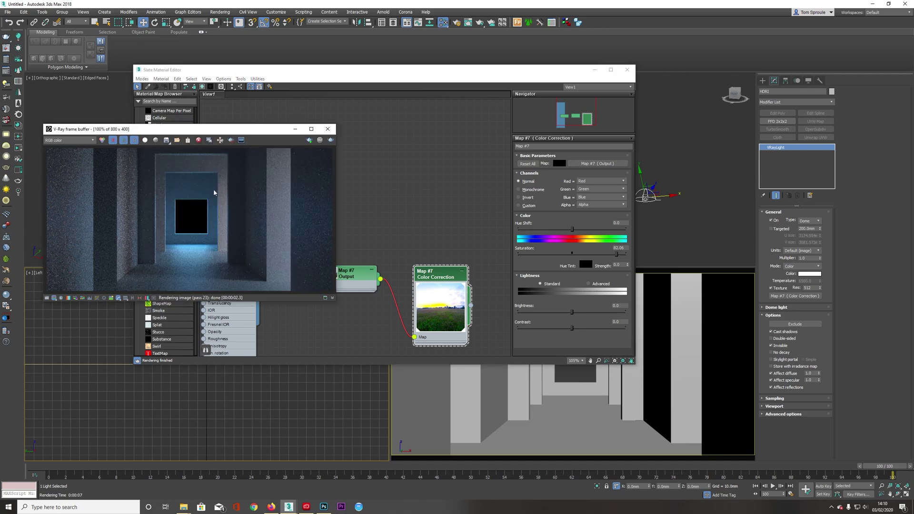
left_click(331, 142)
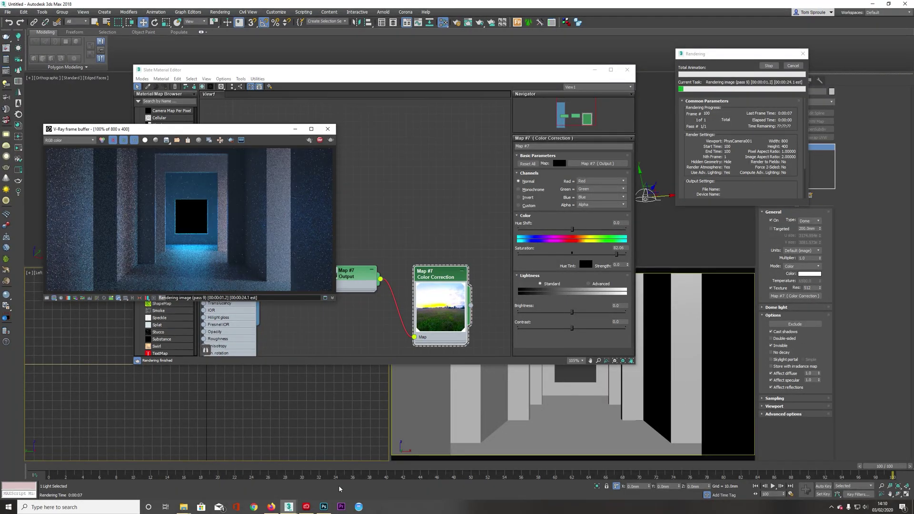
left_click(324, 508)
left_click(323, 507)
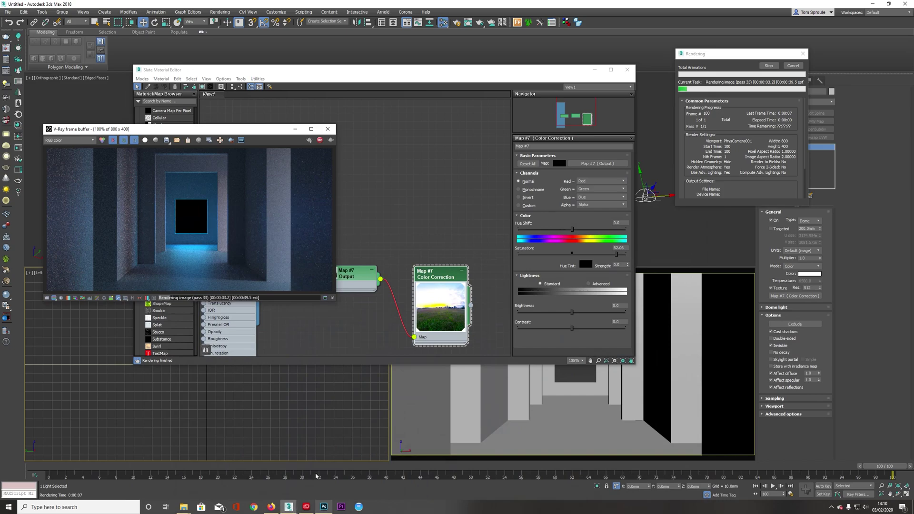
left_click(320, 140)
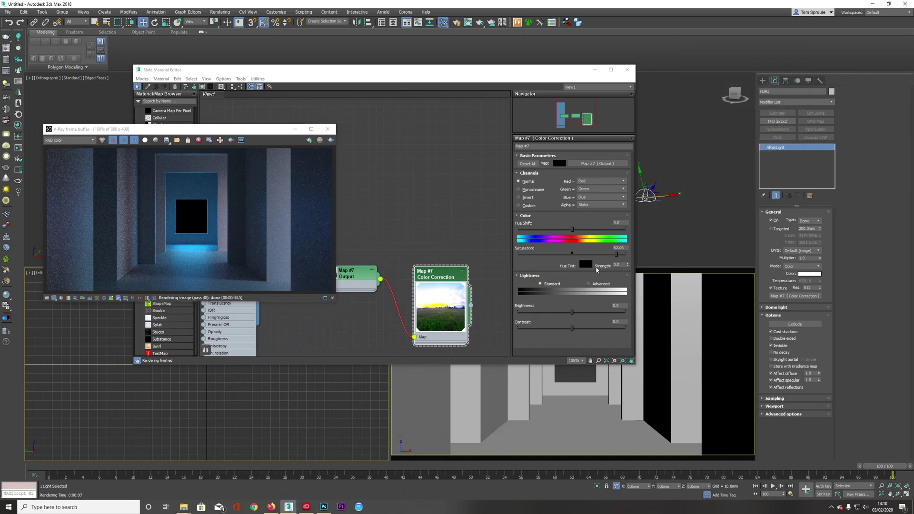
Lower the Color Correction saturation to about 39, collapse its node preview, and close the material editor and frame buffer.
left_click_drag(598, 256, 593, 257)
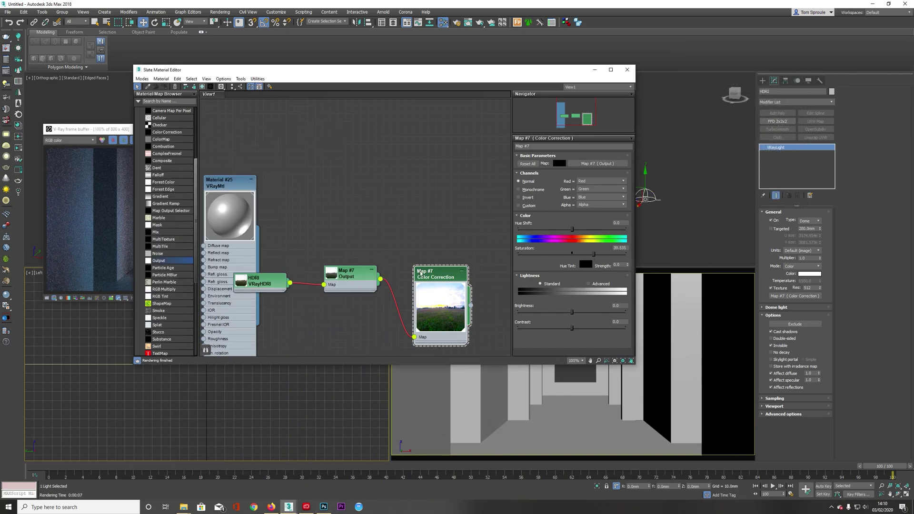
double_click(440, 321)
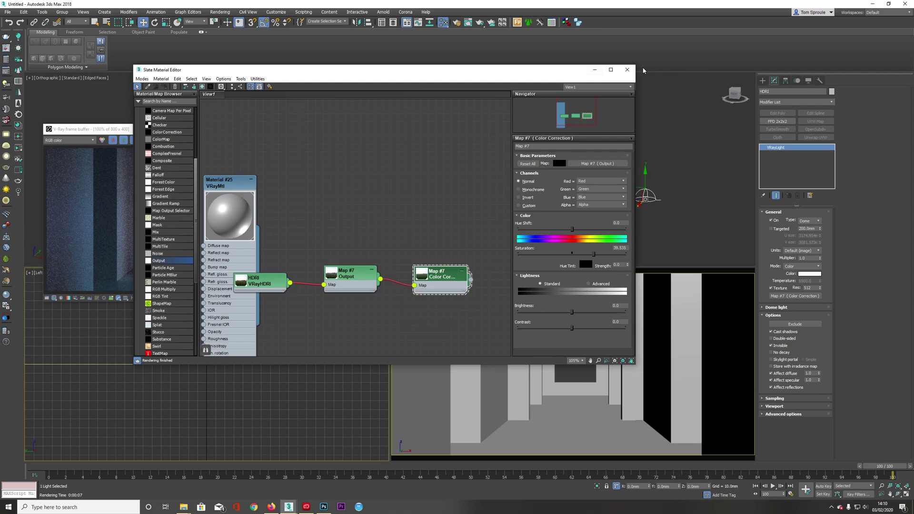
left_click(627, 69)
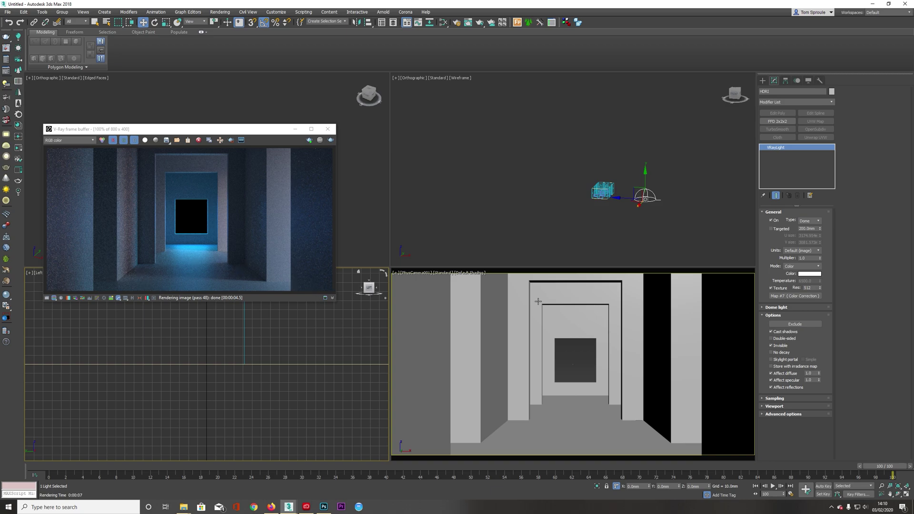
left_click(328, 129)
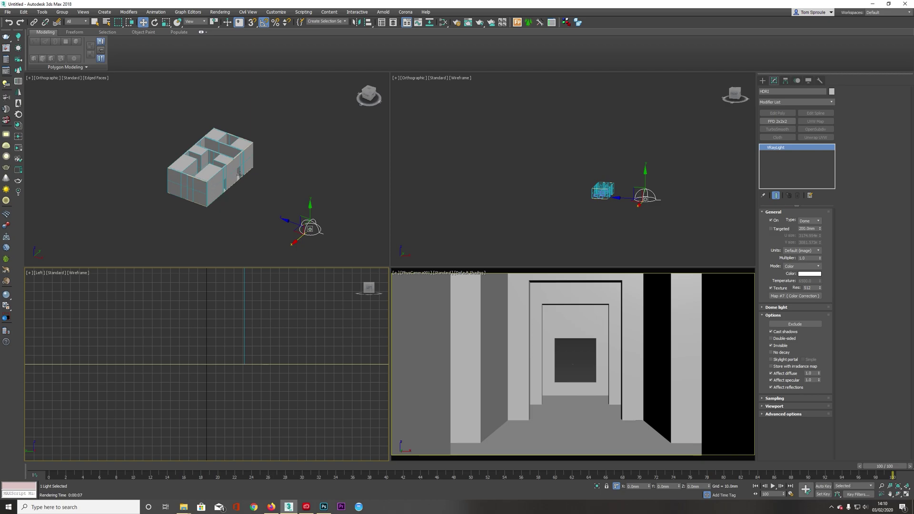
Select the building's walls, floor and ceiling objects together in the viewport.
scroll(239, 175, "up", 6)
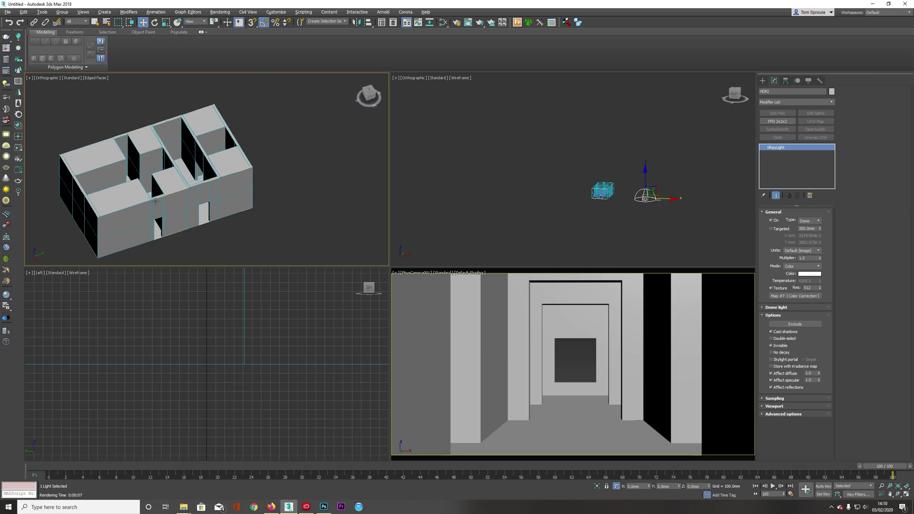
scroll(164, 184, "down", 4)
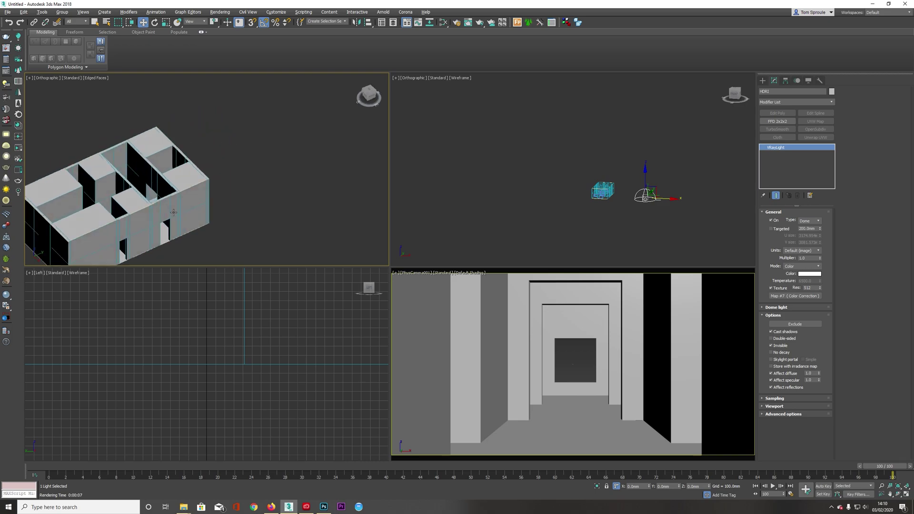
left_click(206, 203)
key("t")
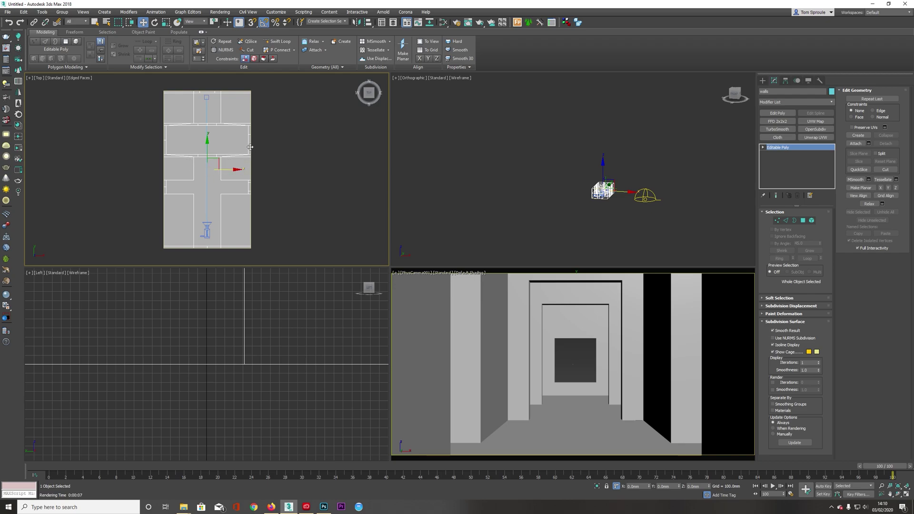
scroll(256, 194, "up", 4)
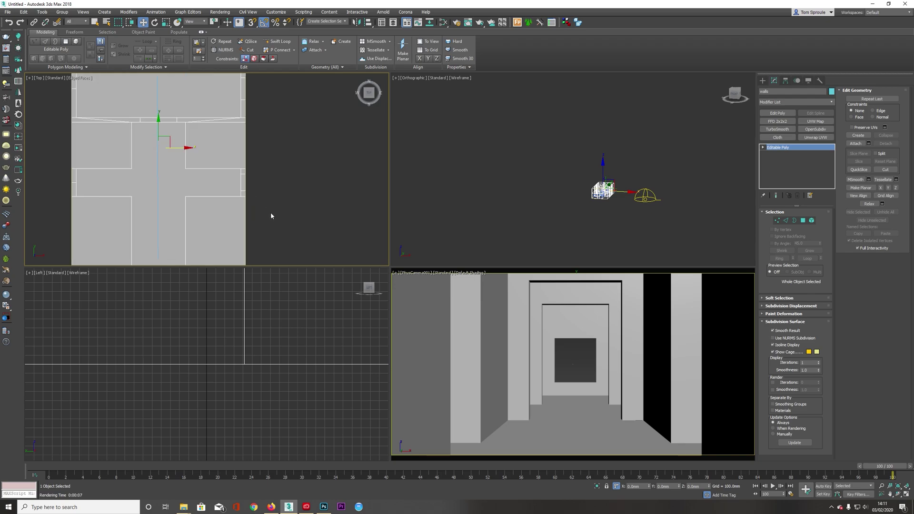
left_click_drag(231, 169, 232, 169)
middle_click_drag(258, 213, 204, 164, "alt")
scroll(233, 156, "down", 3)
scroll(205, 164, "up", 6)
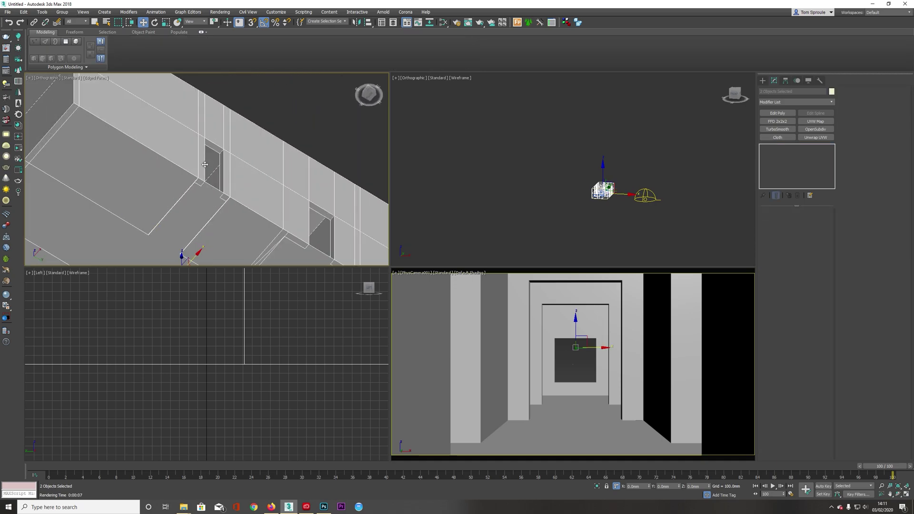
scroll(205, 164, "up", 3)
scroll(220, 174, "down", 4)
middle_click_drag(222, 181, 713, 131, "alt")
left_click(169, 176, "ctrl")
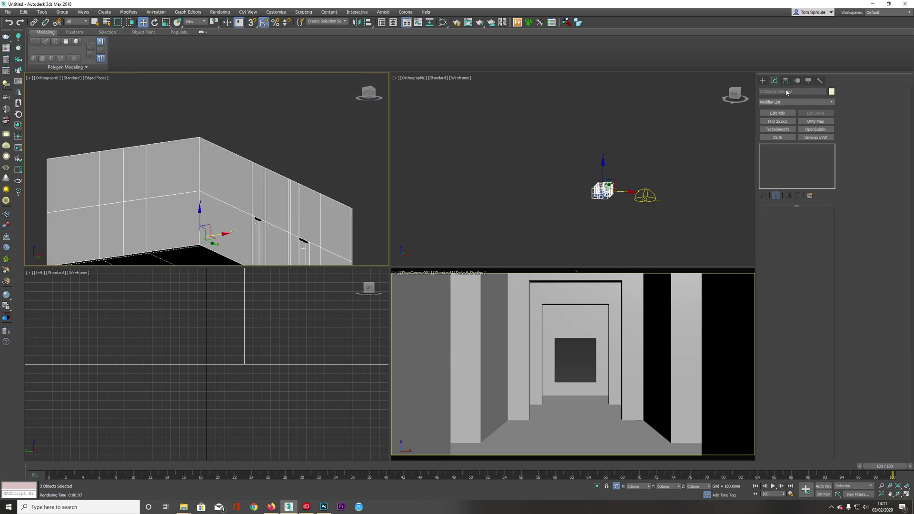
middle_click_drag(285, 199, 271, 190, "alt")
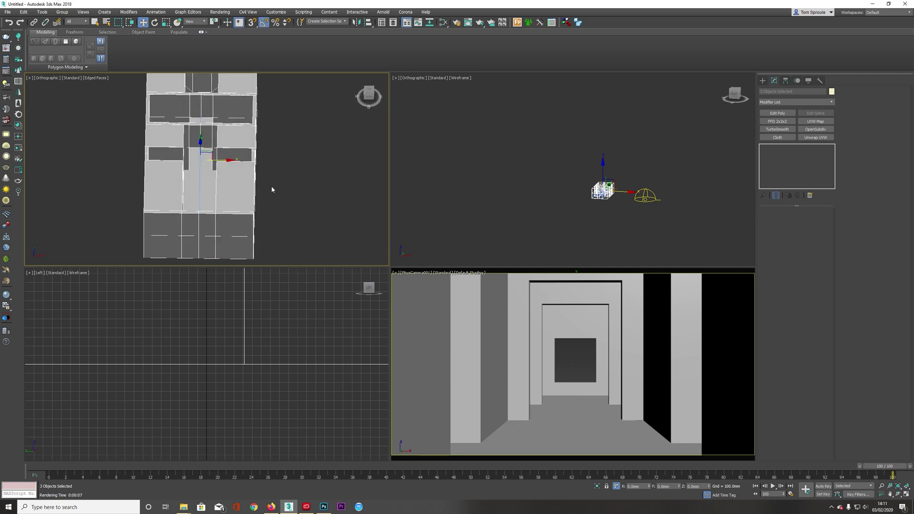
Select the ceiling, floor and walls by name and apply an Edit Poly modifier to all three.
key("h")
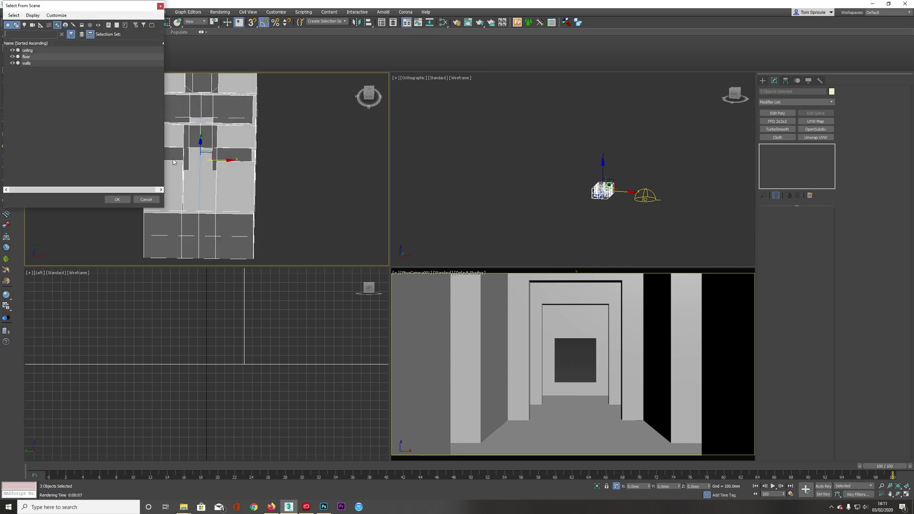
left_click(26, 51)
left_click(31, 65, "shift")
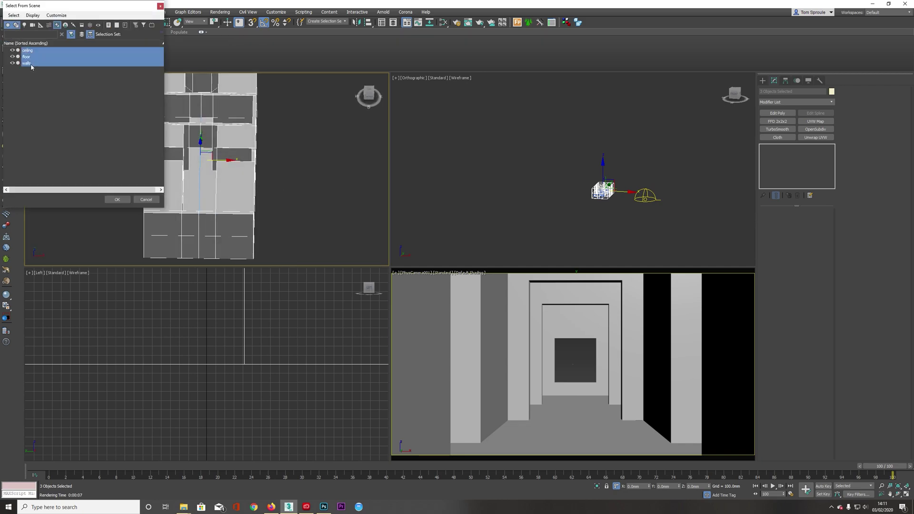
left_click(117, 199)
left_click(777, 113)
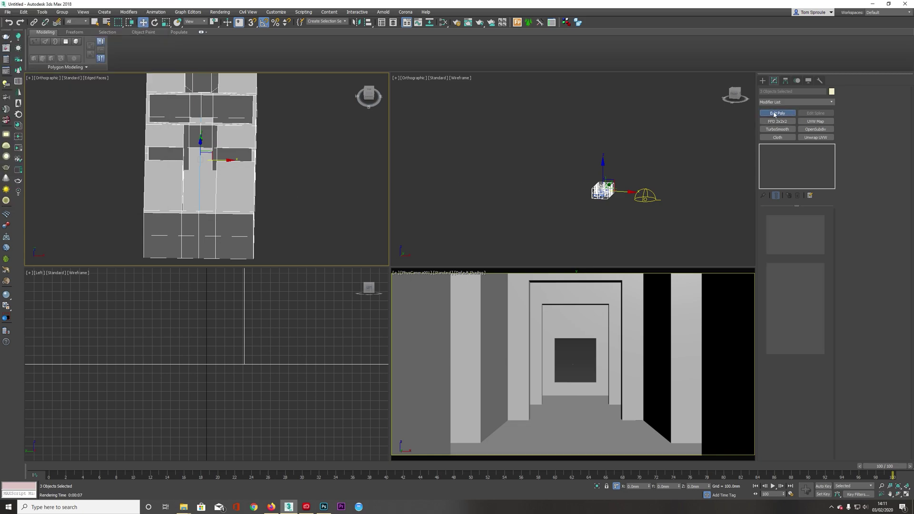
In the top view, select all vertices along the outer wall facing the dome light and move them outward along X.
middle_click_drag(278, 163, 258, 192)
key("t")
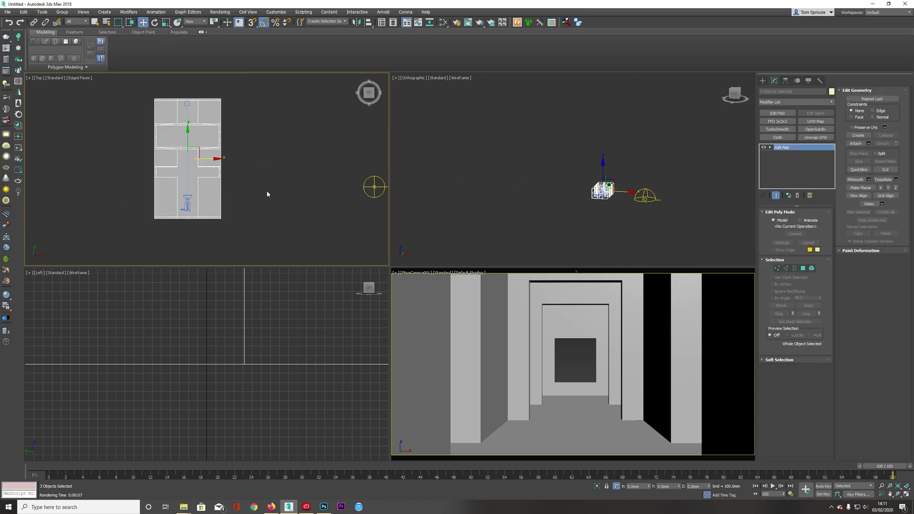
key("z")
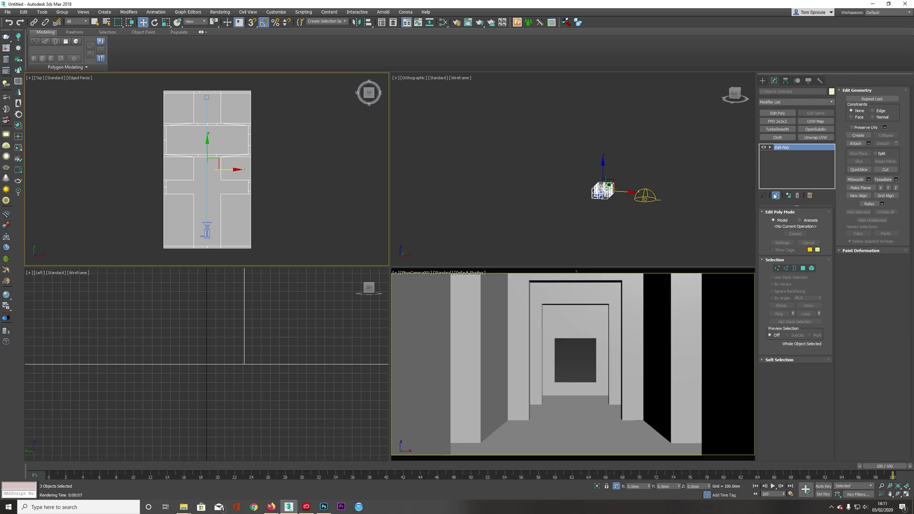
left_click(773, 268)
left_click_drag(259, 117, 240, 164)
scroll(220, 167, "down", 3)
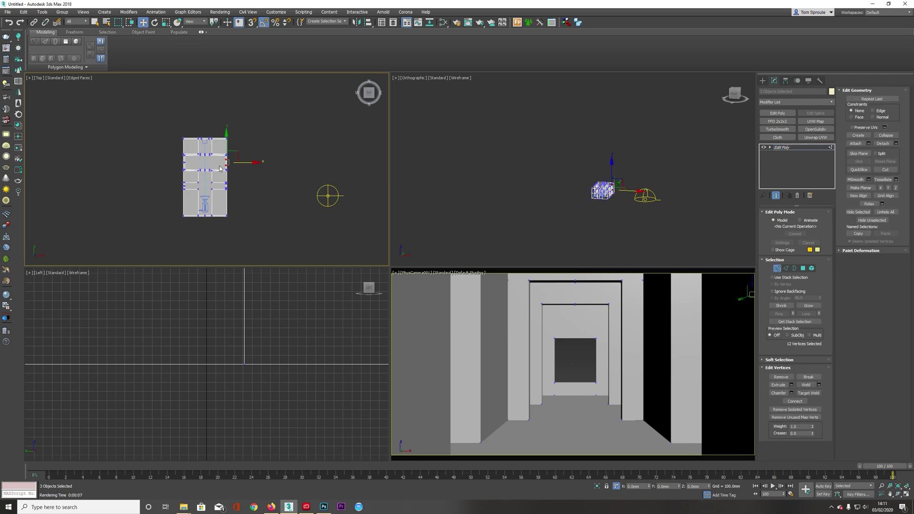
left_click_drag(222, 119, 259, 240)
scroll(241, 179, "up", 5)
left_click_drag(253, 149, 302, 154)
Test render the camera view with the widened rooms and stop the render.
right_click(434, 403)
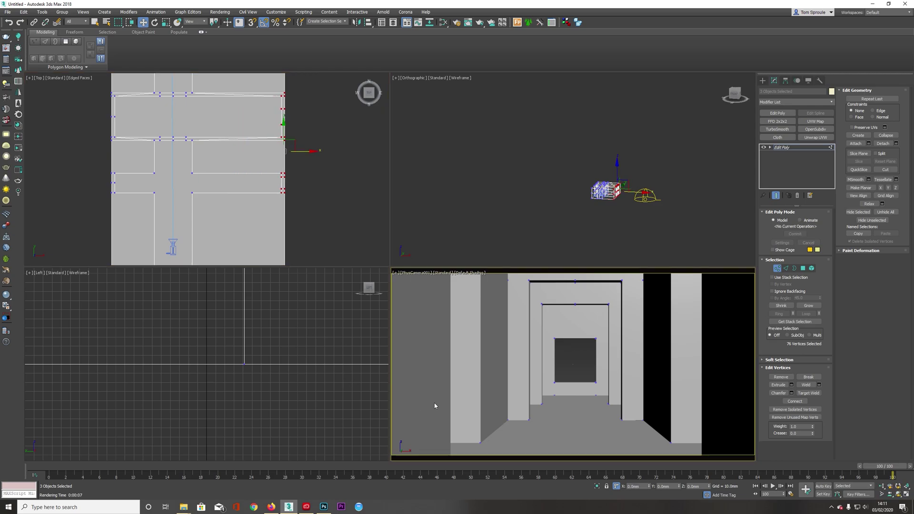
key("shift+q")
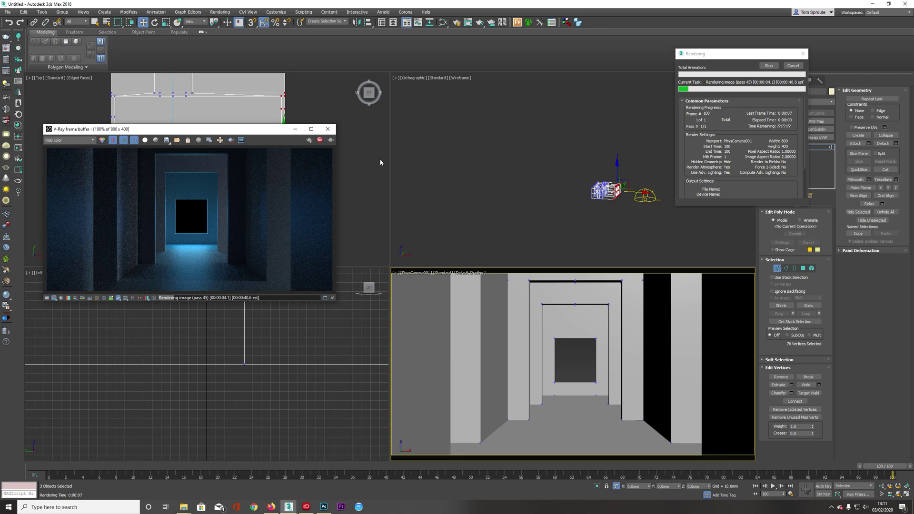
left_click(320, 140)
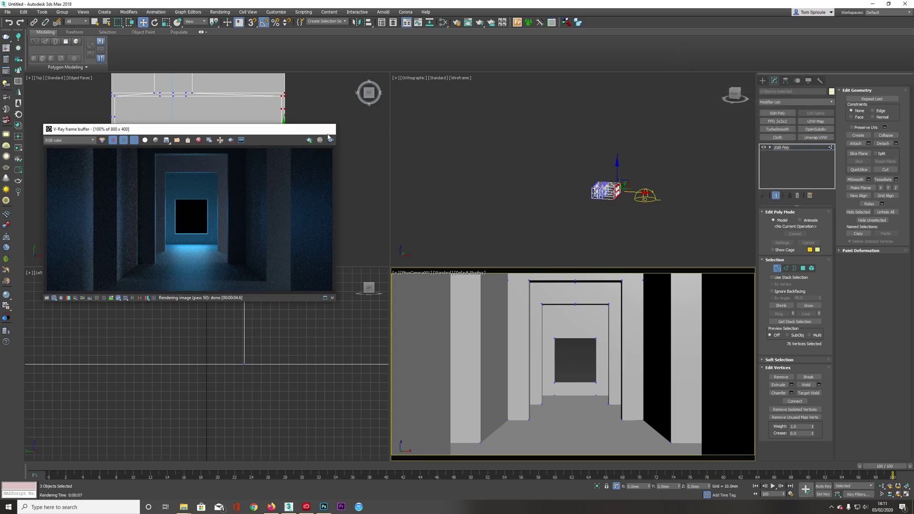
Close the frame buffer, move the selected outer wall vertices farther out along X and render the camera view again.
left_click(327, 128)
left_click_drag(305, 153, 358, 151)
key("shift+q")
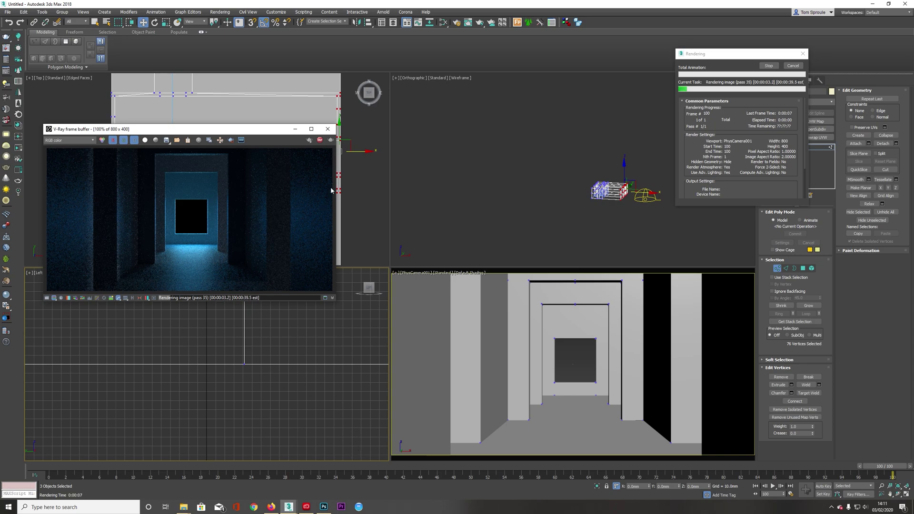
Stop the render and set the reflection colour of the Material #25 VRayMtl to black.
left_click(320, 141)
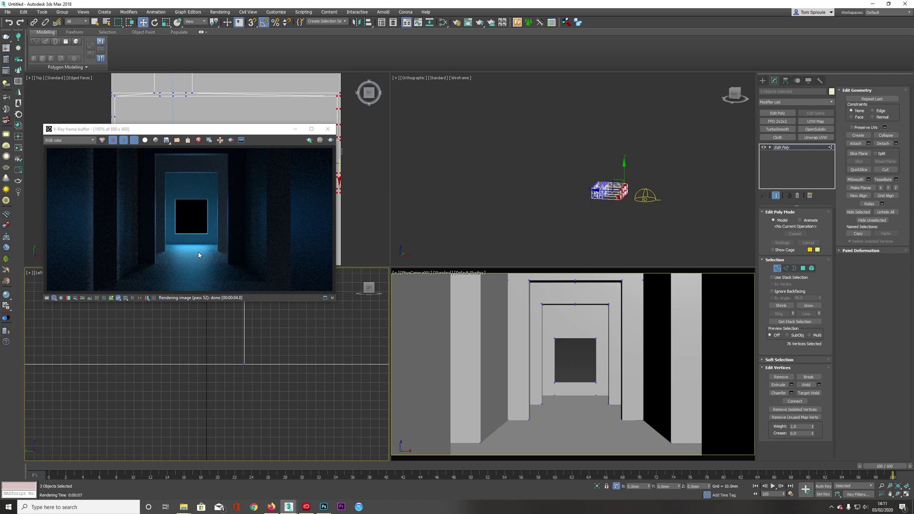
left_click(442, 22)
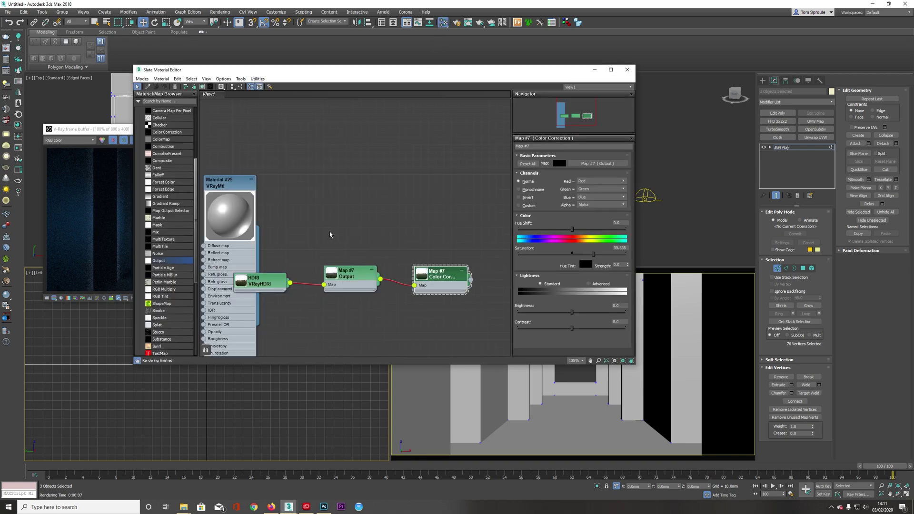
middle_click_drag(277, 227, 362, 260)
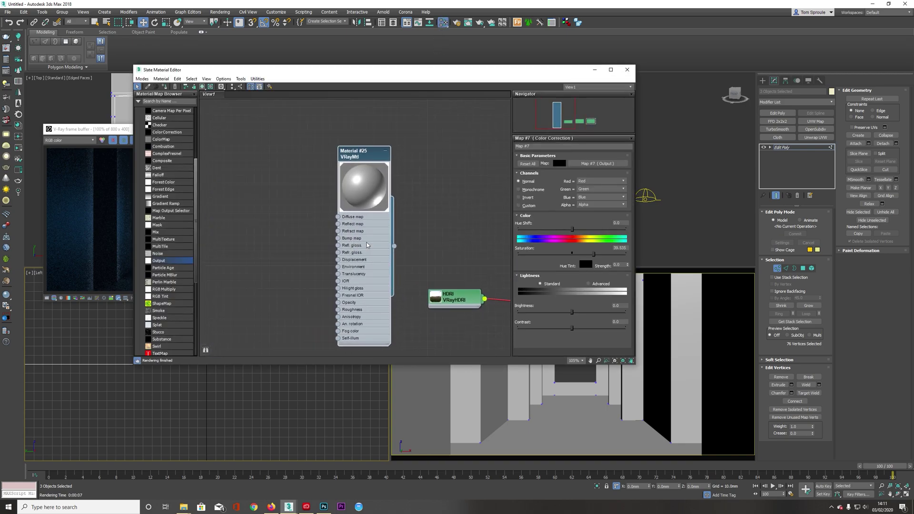
double_click(367, 242)
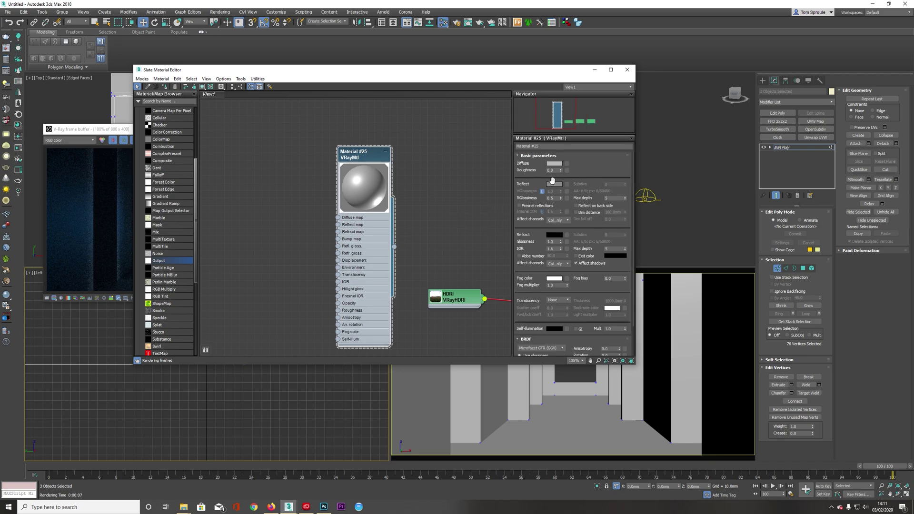
left_click(554, 184)
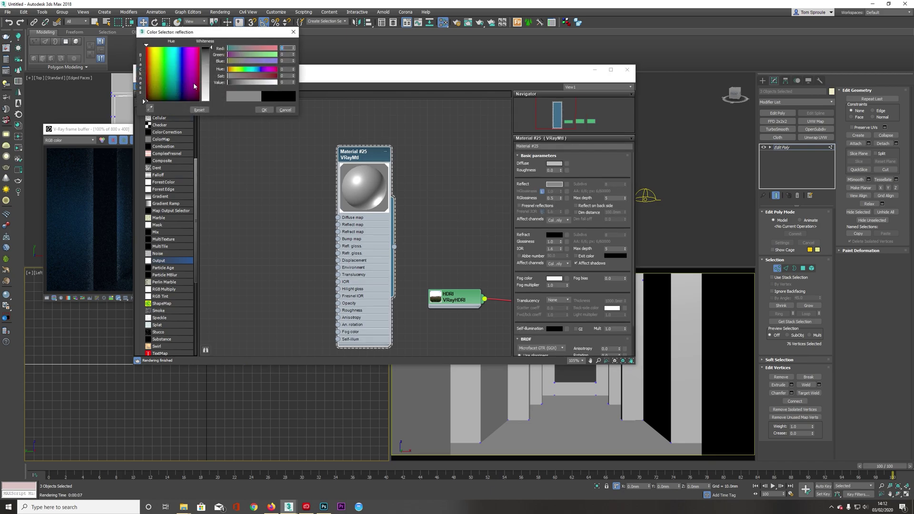
left_click(264, 110)
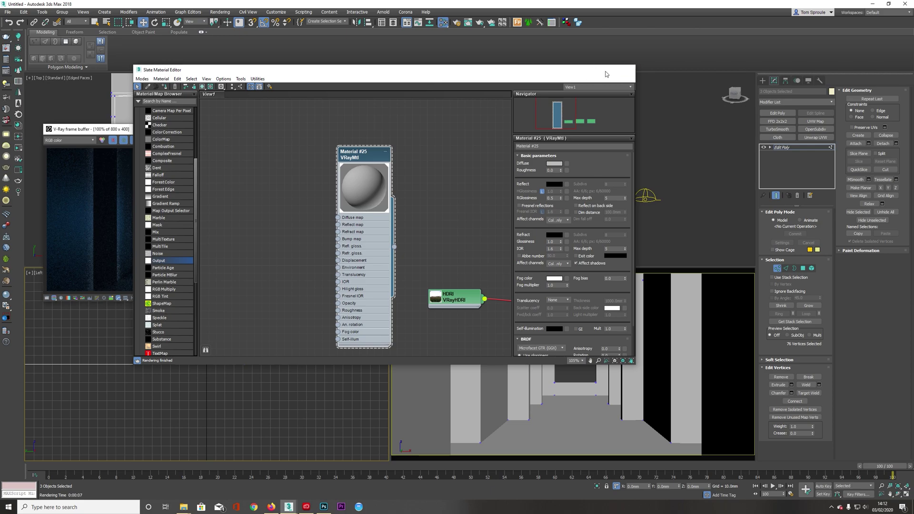
Test render the camera view with the non-reflective material and stop the render.
left_click(606, 74)
key("shift+q")
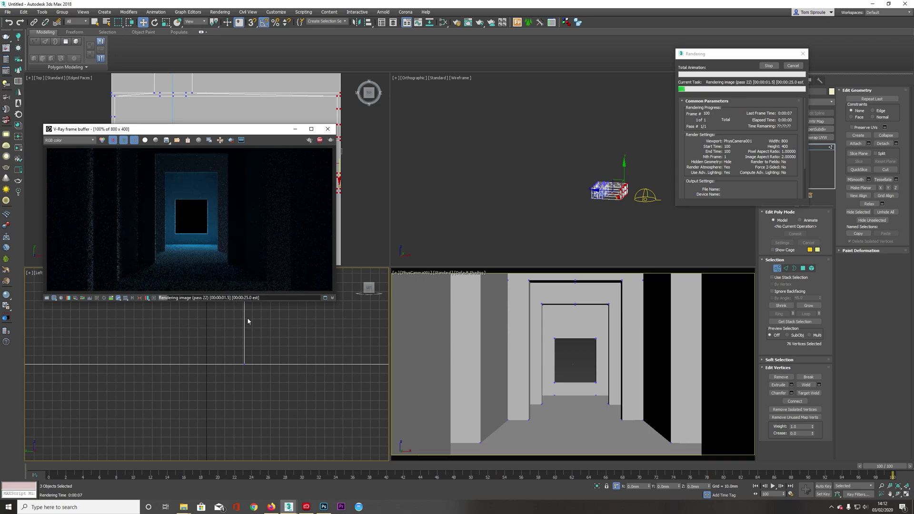
left_click(319, 139)
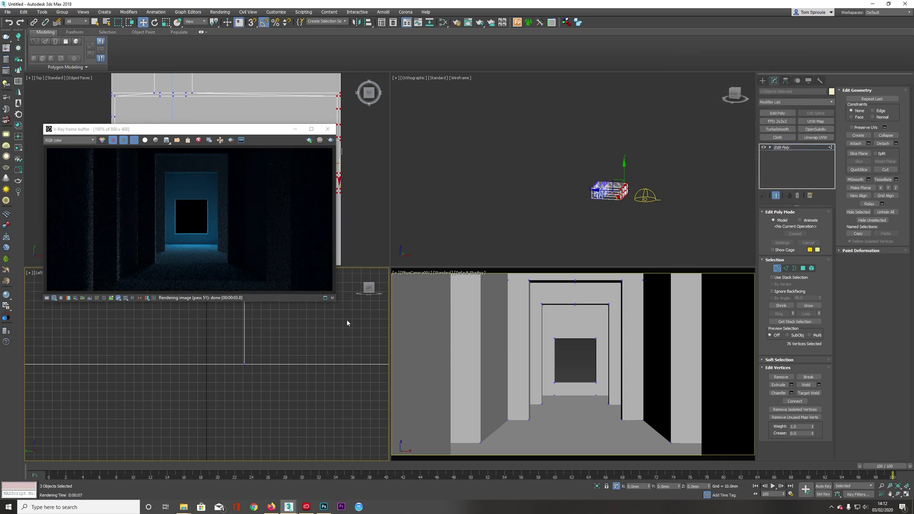
Open the VRayHDRI map's parameters and set its render multiplier to 10.
left_click(442, 23)
double_click(290, 291)
double_click(559, 254)
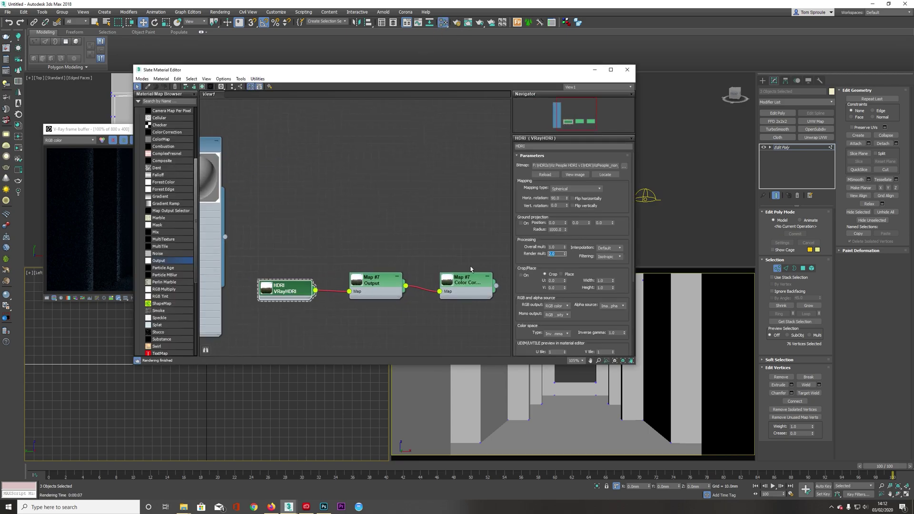
key("Return")
Render the camera view and compare it with the mausoleum reference image in Photoshop, then stop the render and close the frame buffer.
left_click(108, 130)
left_click(330, 139)
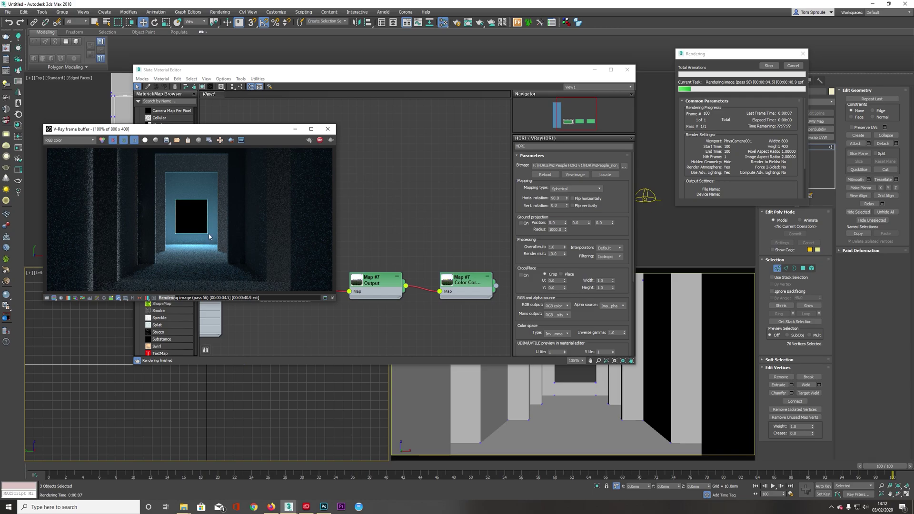
left_click(323, 507)
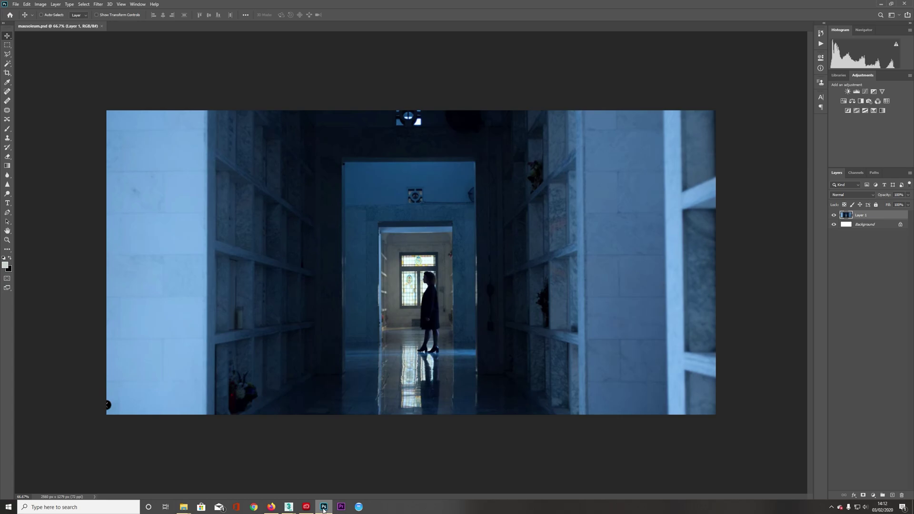
left_click(323, 508)
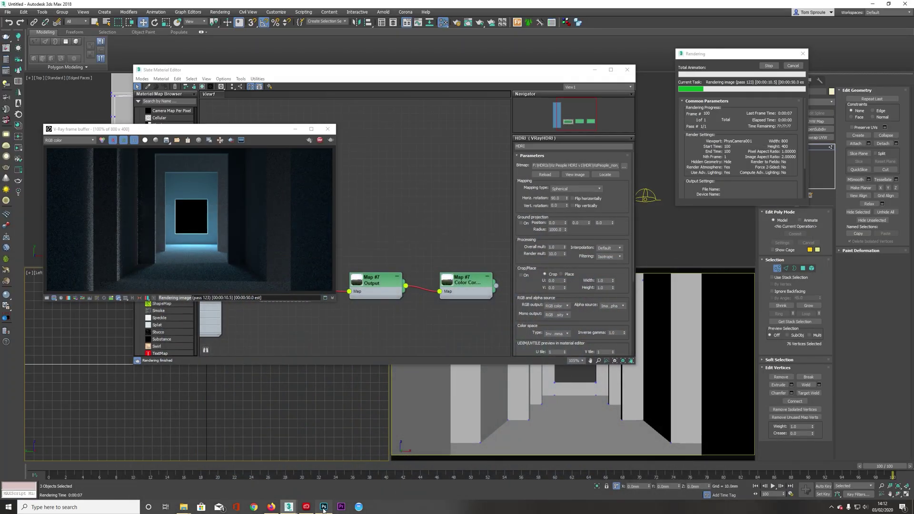
left_click(324, 508)
left_click(323, 508)
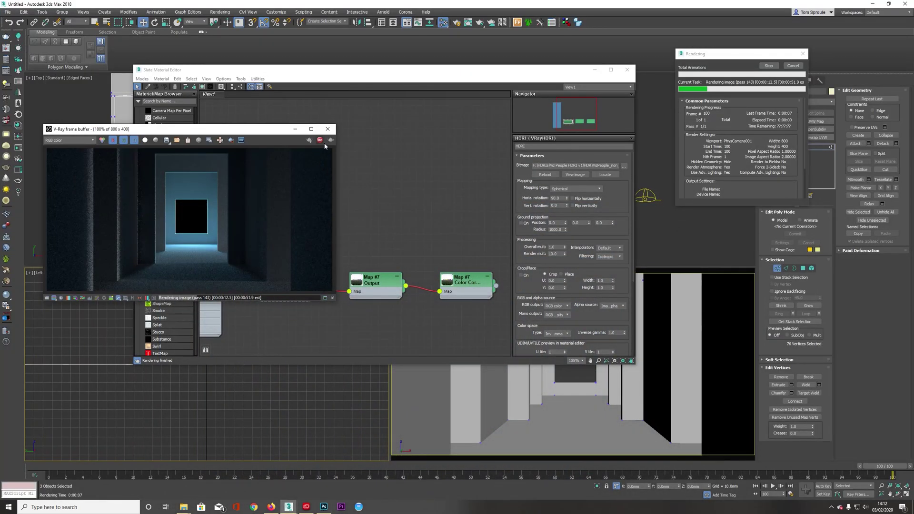
left_click(319, 140)
left_click(327, 128)
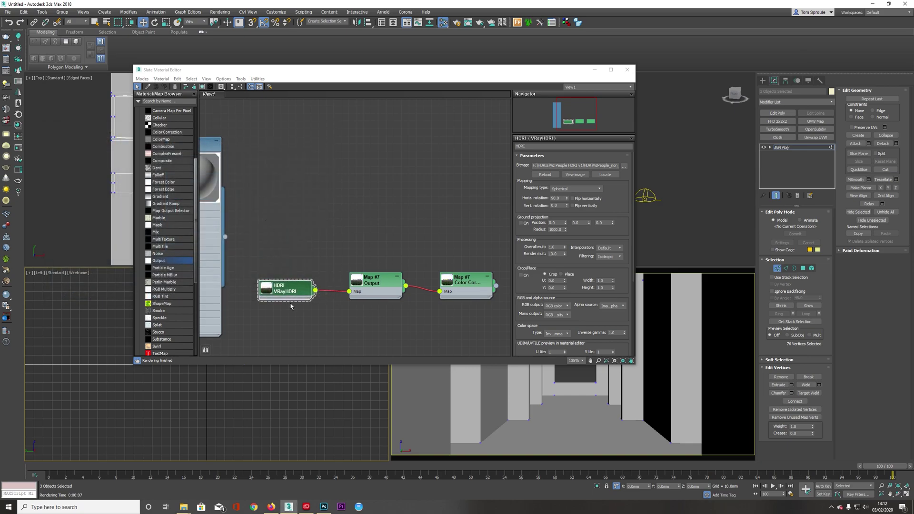
Set the VRayHDRI map's render multiplier to 5 and its horizontal rotation to 180.
left_click(560, 255)
type("5")
key("Return")
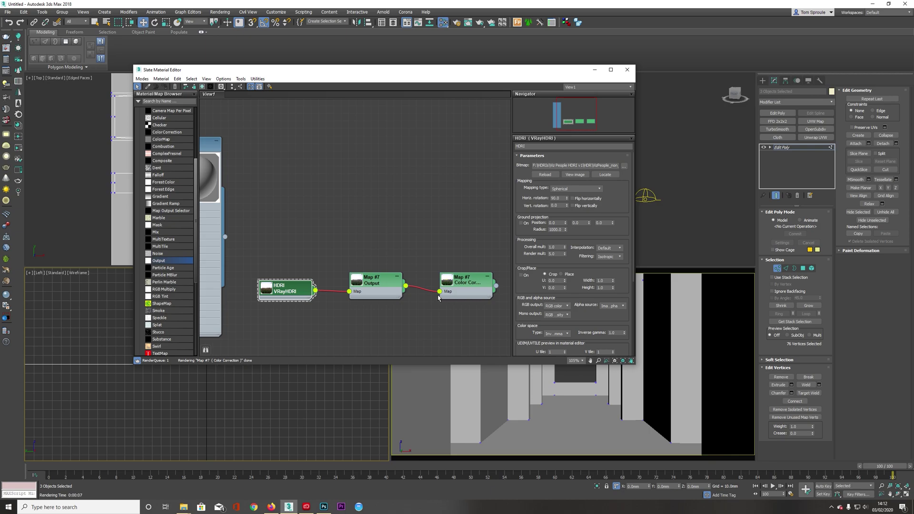
double_click(564, 197)
type("180")
key("Return")
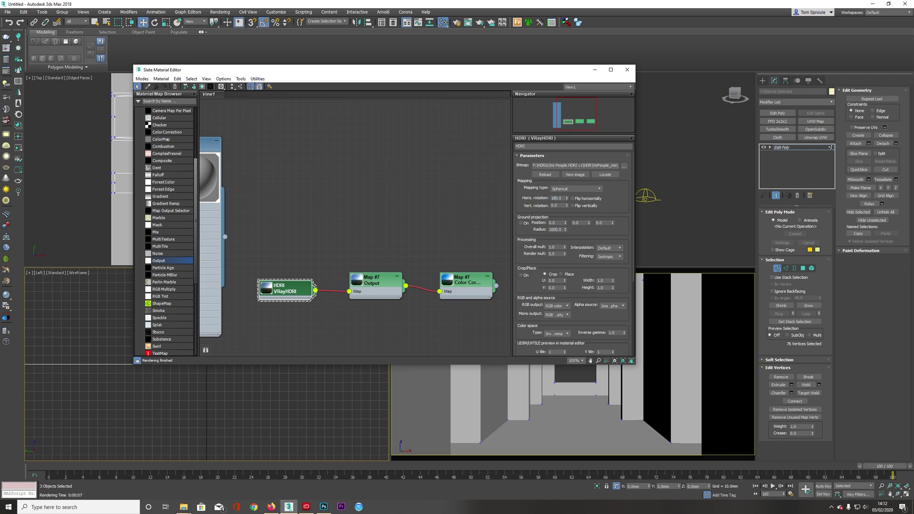
Test render the camera view with the rotated HDRI, stop the render and close the frame buffer.
key("shift+q")
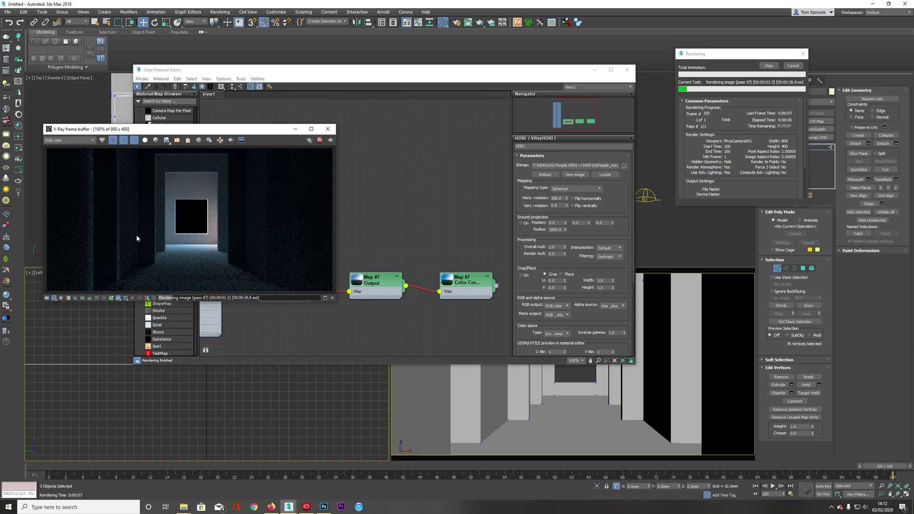
left_click(319, 139)
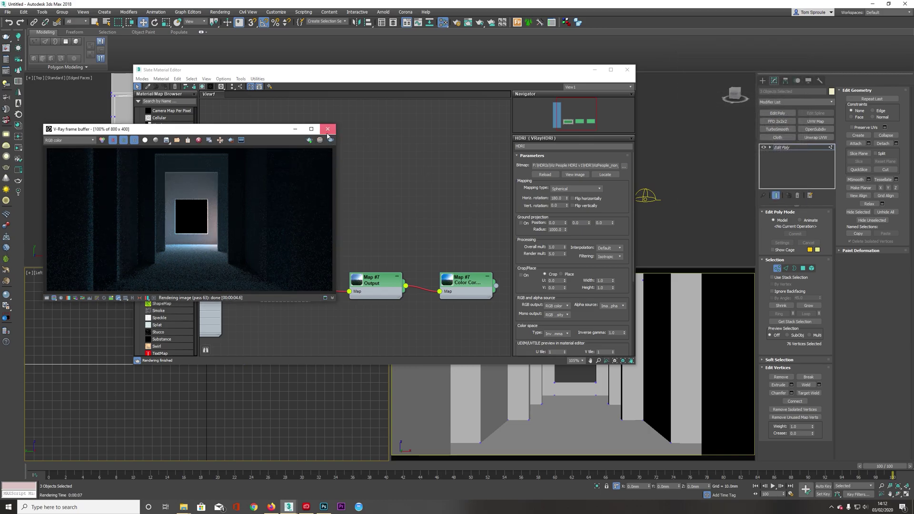
left_click(327, 129)
Set the VRayHDRI map's horizontal rotation to 120 and test render the camera view, closing the frame buffer when done.
double_click(555, 198)
type("120")
key("Return")
key("shift+q")
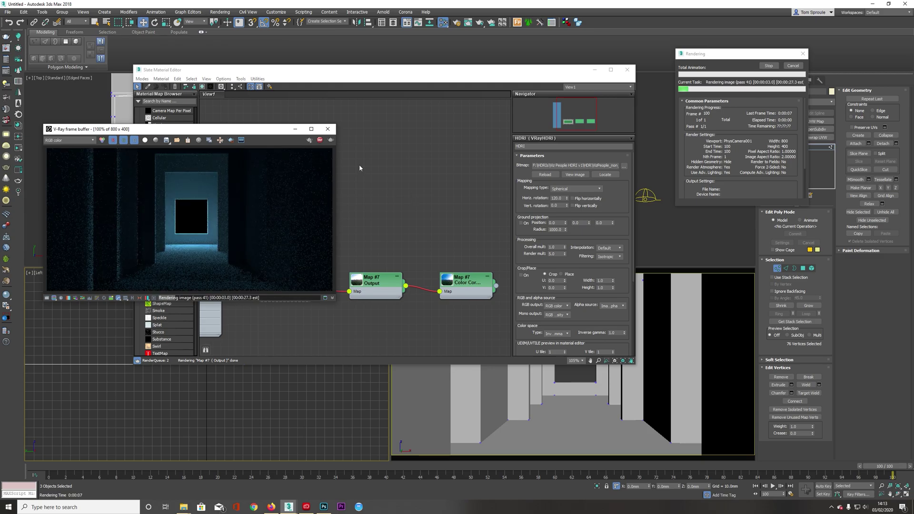
left_click(319, 139)
left_click(328, 129)
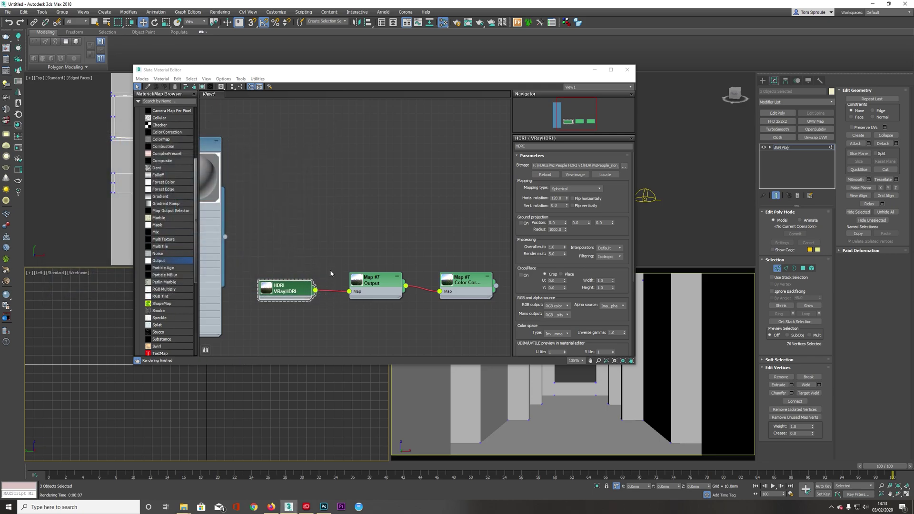
In the top view, move the selected outer wall vertices inward along X to narrow the rooms and test render the camera view.
left_click(626, 69)
right_click(303, 189)
left_click_drag(355, 151, 295, 151)
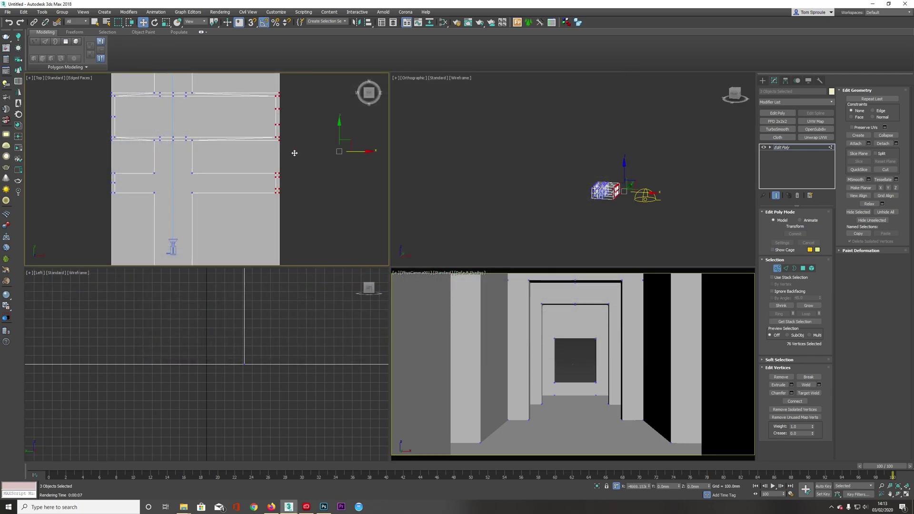
key("shift+q")
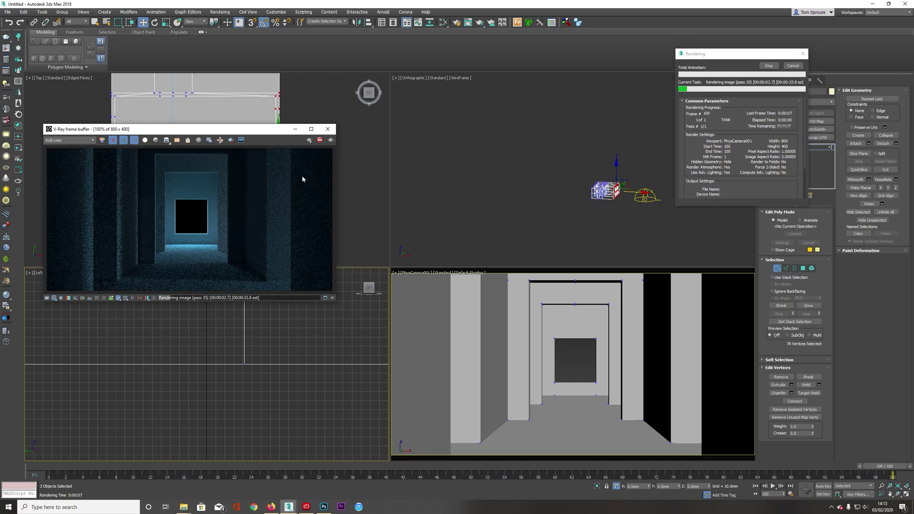
left_click(320, 139)
left_click(328, 128)
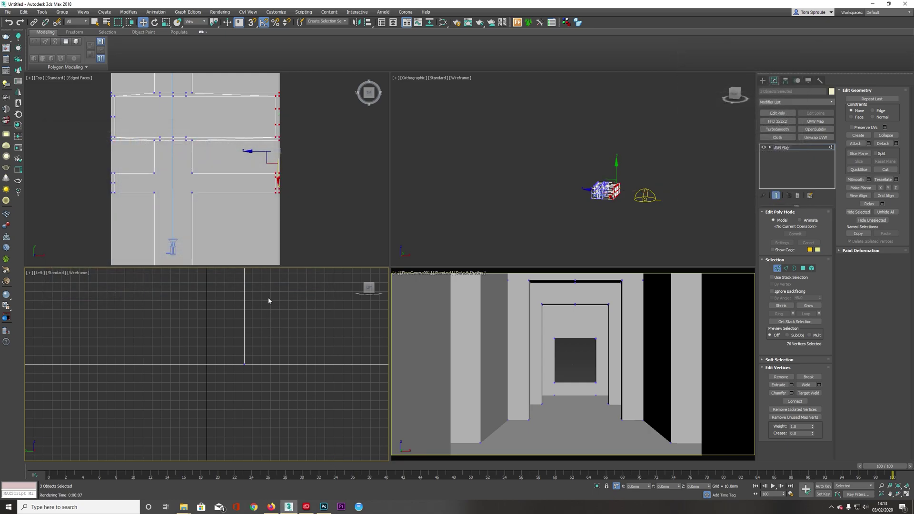
Move the outer wall vertices farther inward along X, then render the camera view and compare it with the reference image in Photoshop.
right_click(259, 157)
left_click_drag(293, 151, 261, 151)
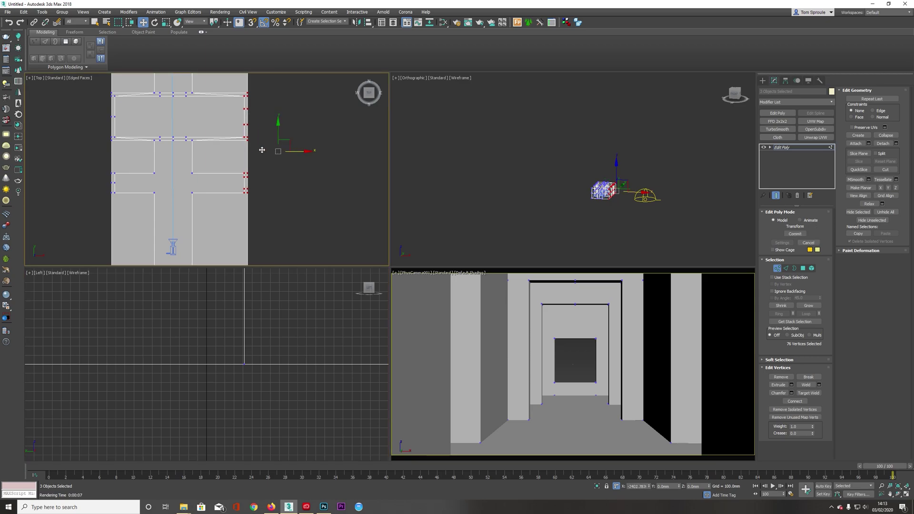
key("shift+q")
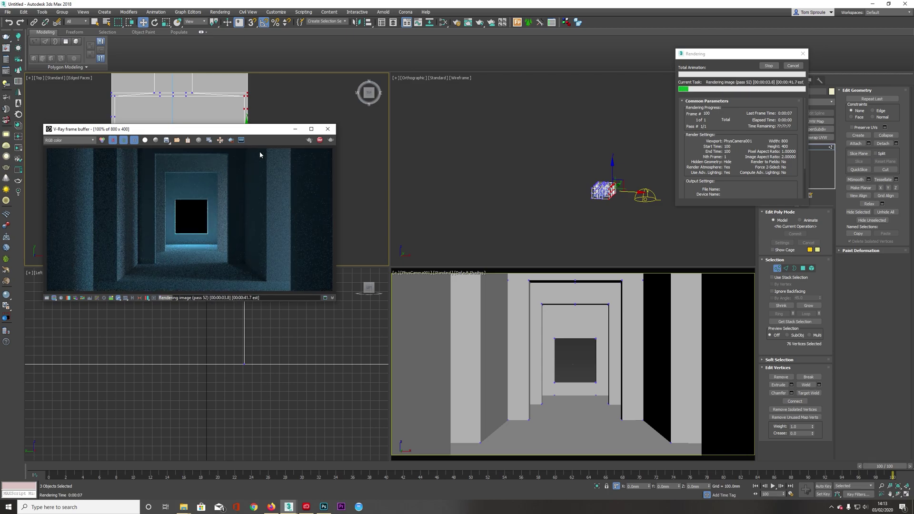
left_click(324, 507)
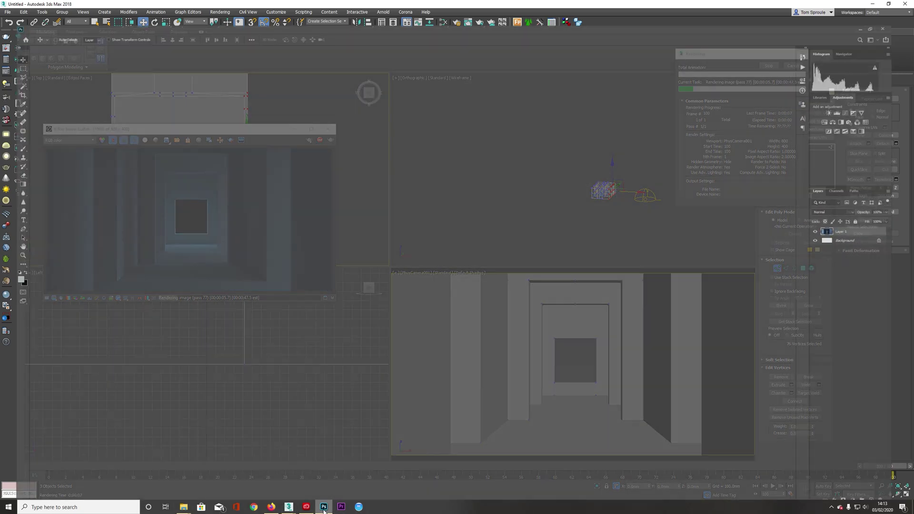
left_click(324, 507)
left_click(324, 507)
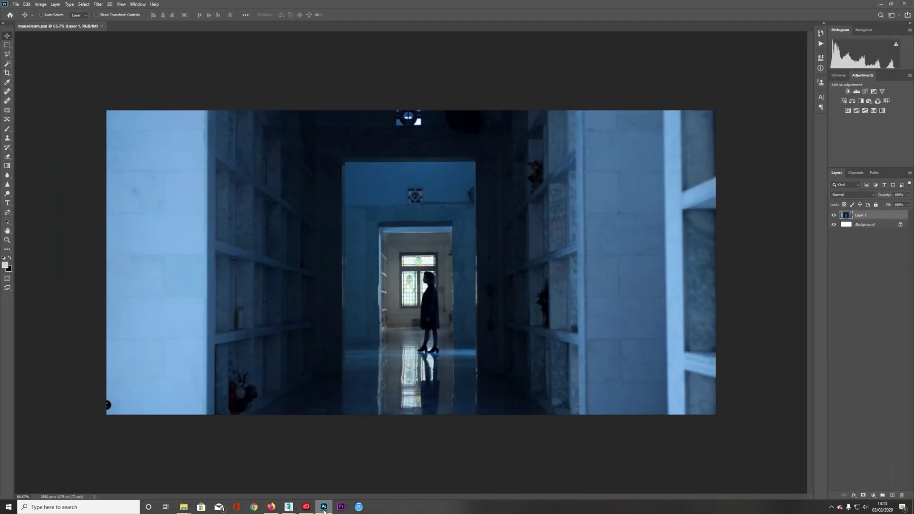
left_click(324, 507)
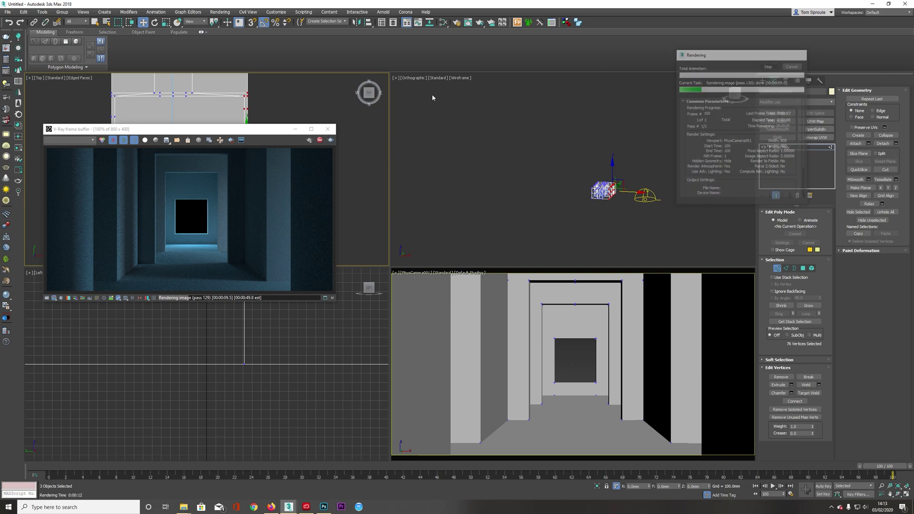
Raise the middle of the Output map's green curve, placing the point at about 0.494, 0.65, and re-render the camera view.
left_click(442, 23)
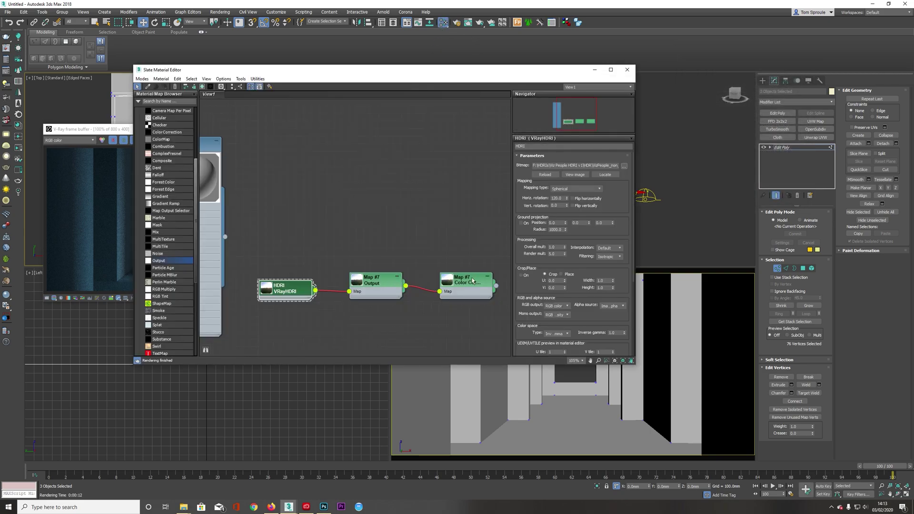
double_click(383, 288)
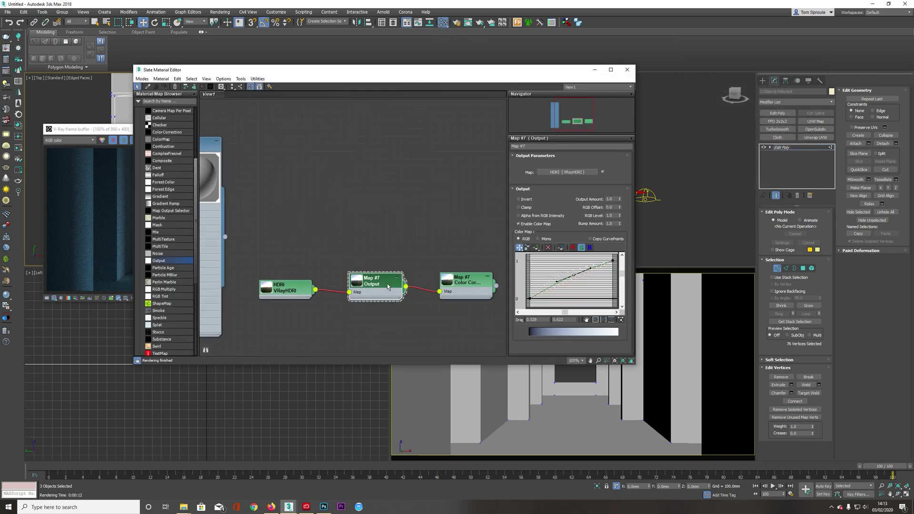
left_click_drag(280, 71, 496, 69)
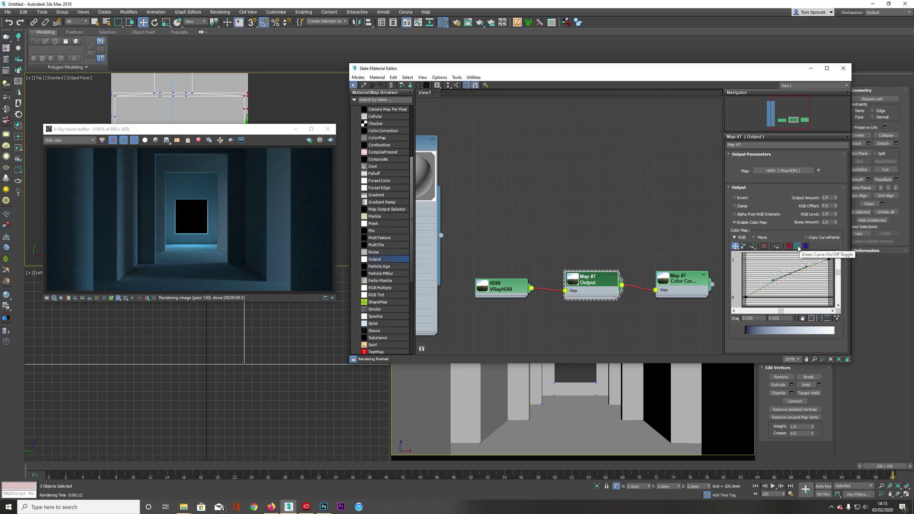
right_click(788, 279)
left_click_drag(788, 274, 787, 271)
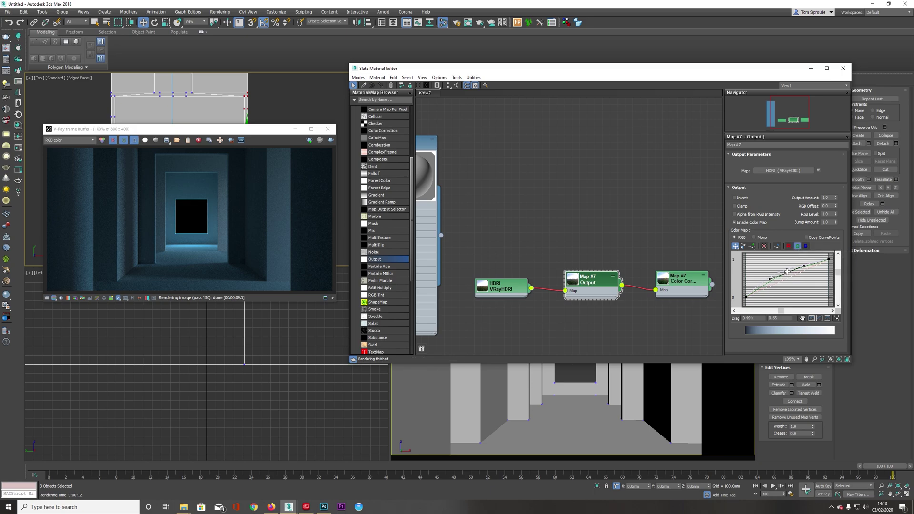
left_click(331, 140)
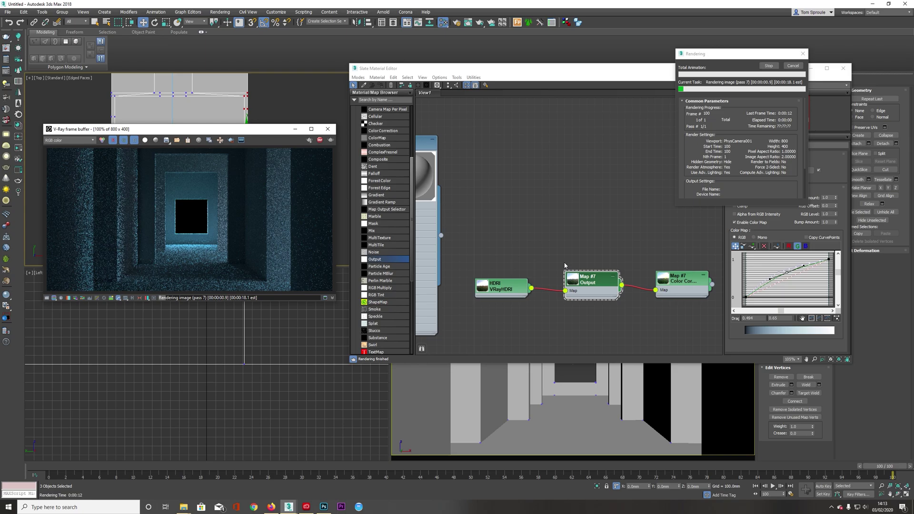
Lower the Output map's green curve point to about 0.58, 0.471 and re-render the camera view.
left_click_drag(786, 271, 793, 279)
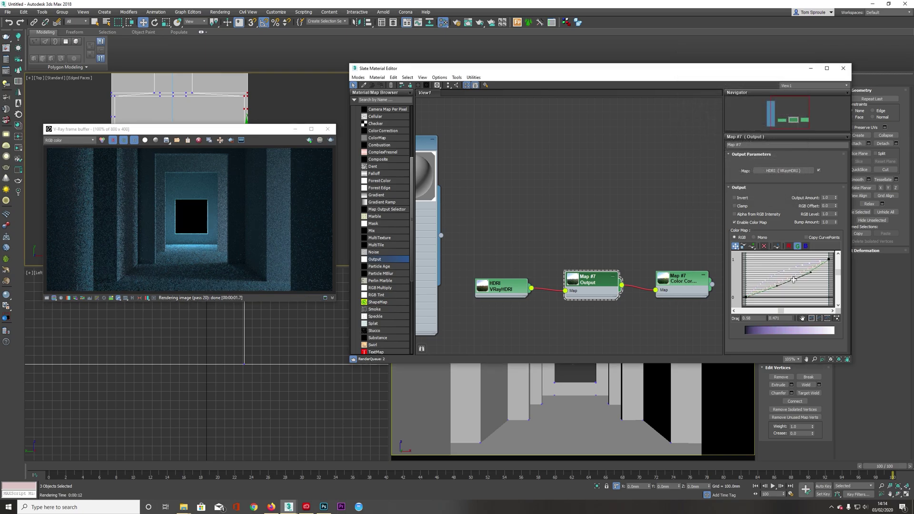
left_click(331, 141)
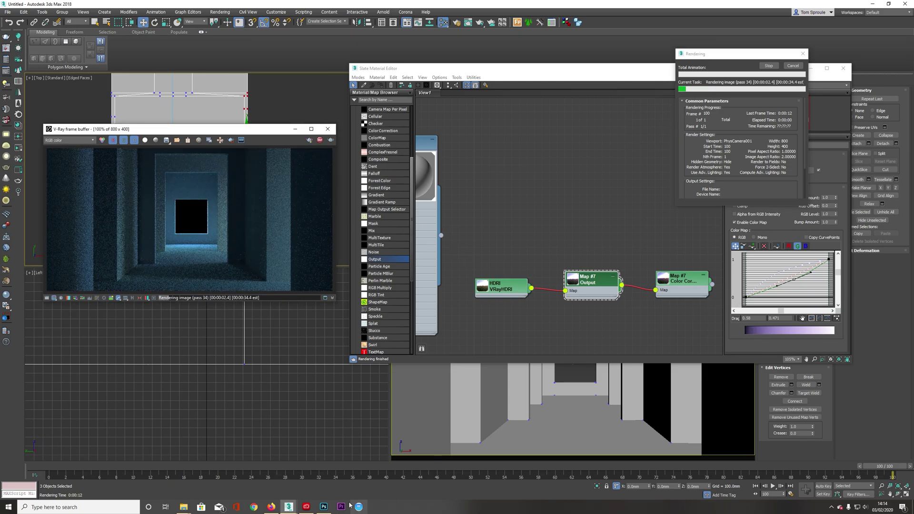
Compare the camera view render with the mausoleum reference image in Photoshop.
left_click(323, 506)
left_click(324, 506)
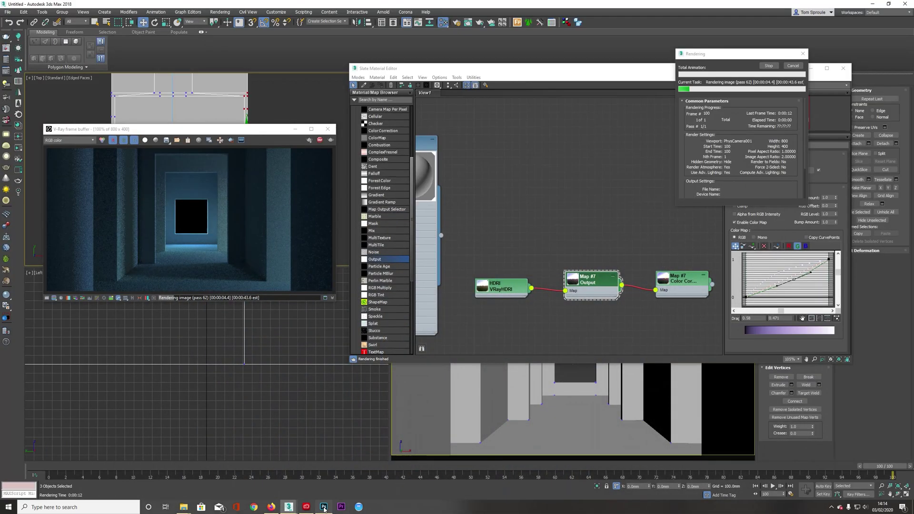
left_click(323, 506)
left_click(323, 507)
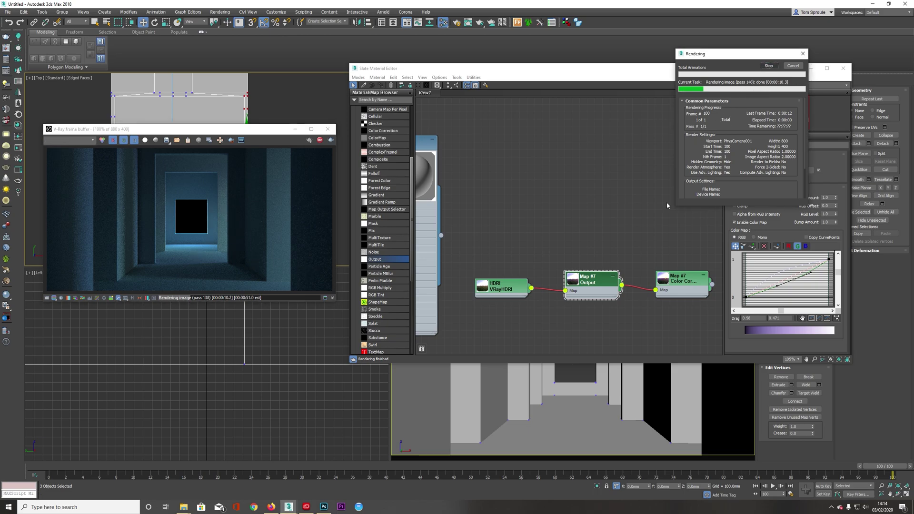
Delete the Color Correction node fed by the Output map in the material graph.
left_click(665, 240)
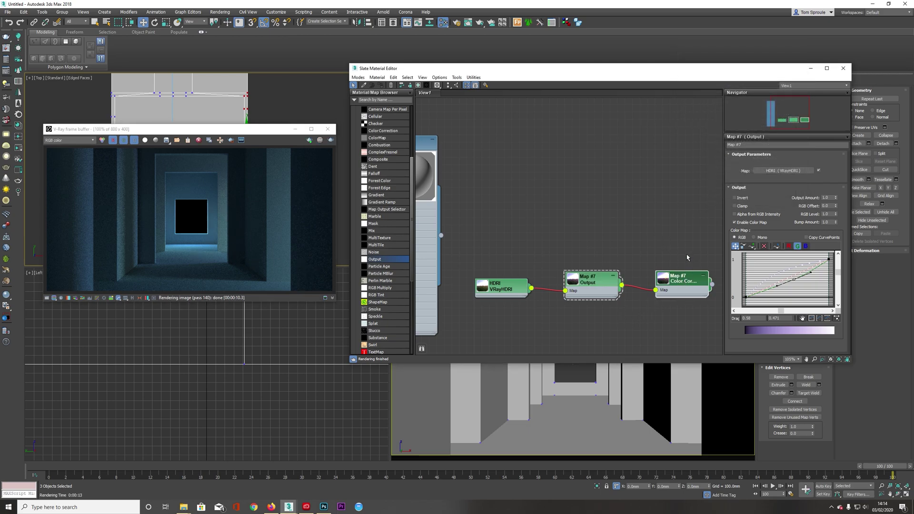
key("Delete")
left_click_drag(670, 70, 523, 61)
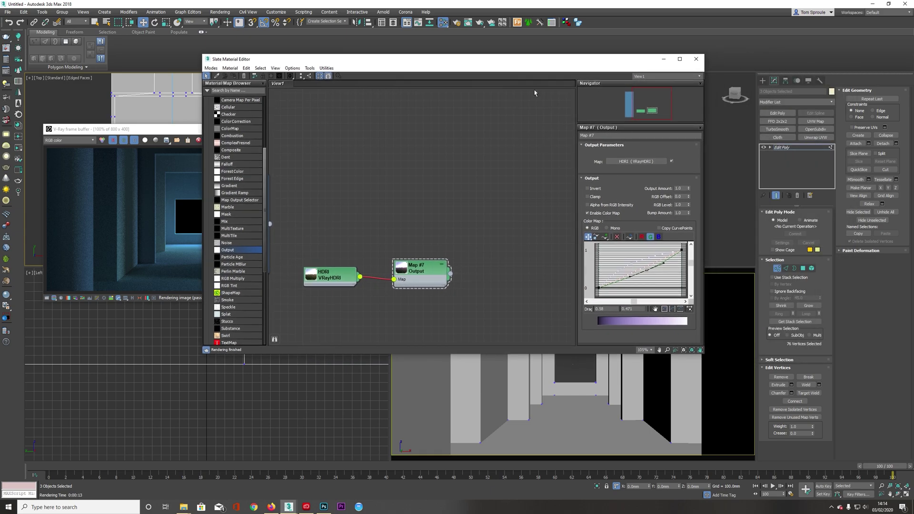
Leave vertex editing on the rooms and select the HDRI dome light in the top view.
left_click_drag(450, 273, 552, 223)
left_click_drag(503, 59, 760, 125)
left_click_drag(275, 137, 206, 294)
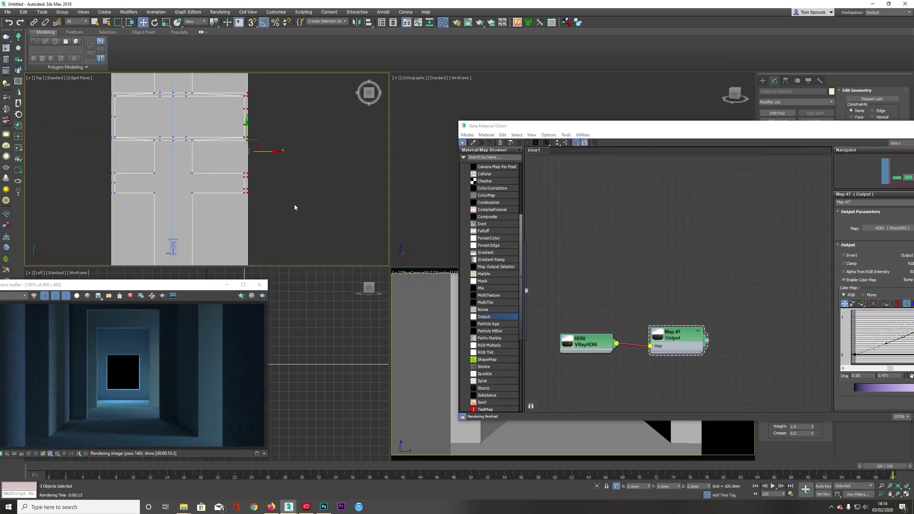
scroll(281, 141, "down", 4)
left_click_drag(755, 130, 655, 270)
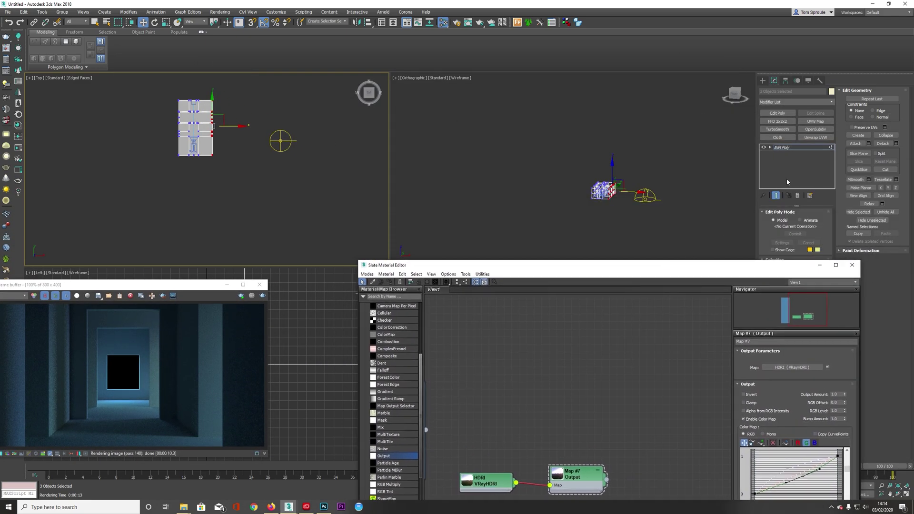
left_click(794, 147)
left_click(280, 140)
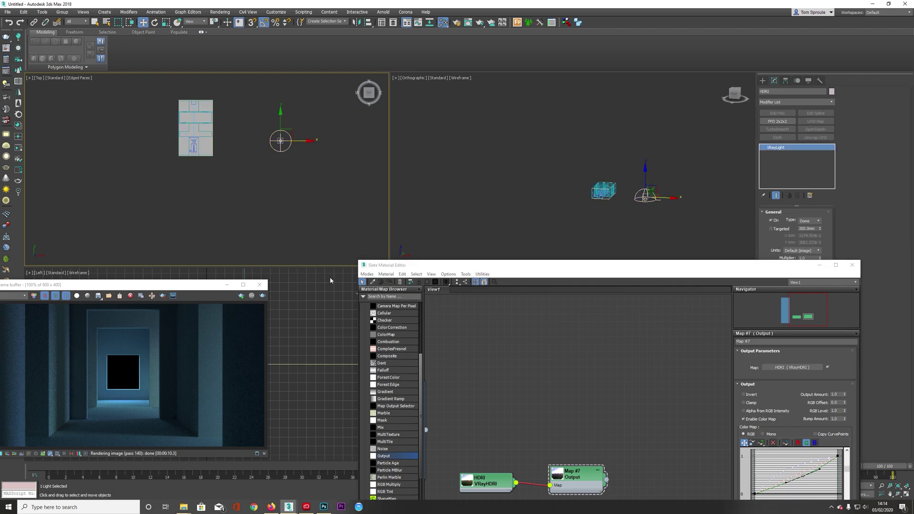
Connect the Output map to the HDRI dome light's texture slot.
left_click_drag(476, 264, 282, 90)
left_click_drag(412, 305, 490, 309)
left_click_drag(413, 307, 803, 297)
left_click(438, 273)
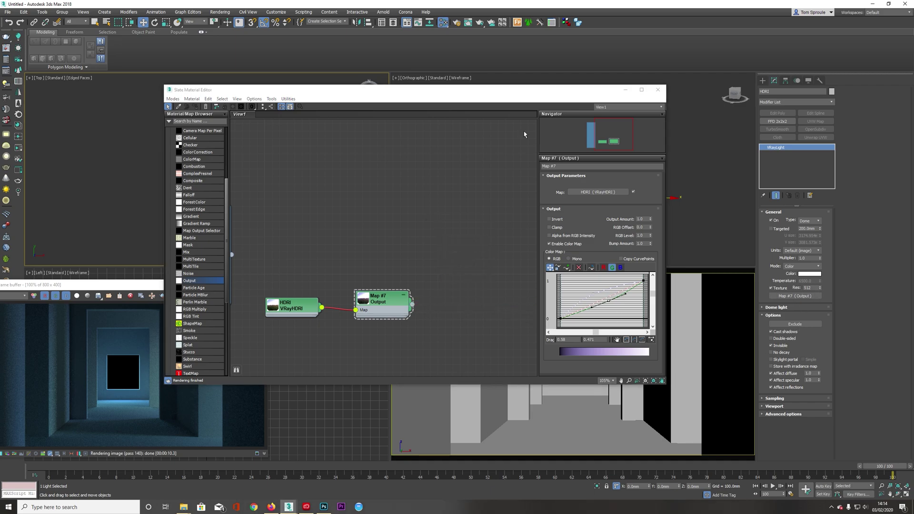
Render the camera view with the new dome texture and compare it with the reference image in Photoshop.
left_click_drag(487, 92, 800, 104)
left_click_drag(151, 281, 392, 175)
left_click(505, 191)
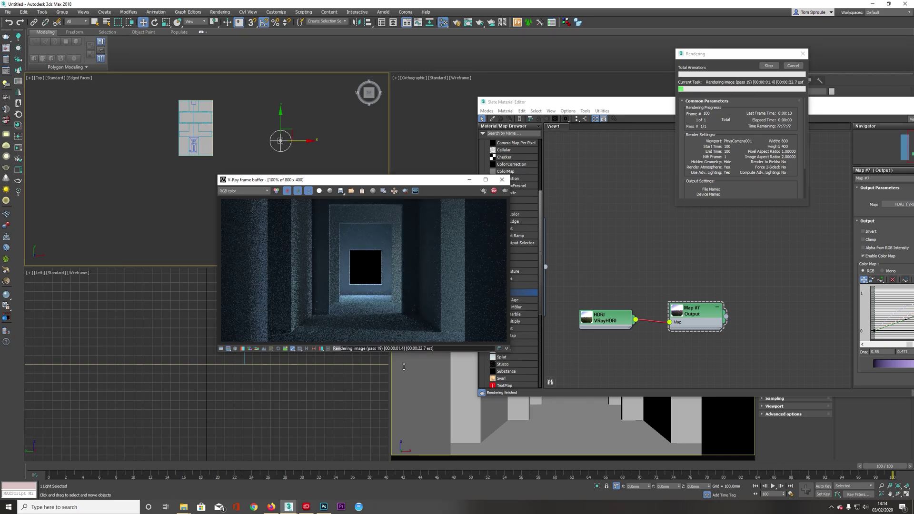
left_click(324, 507)
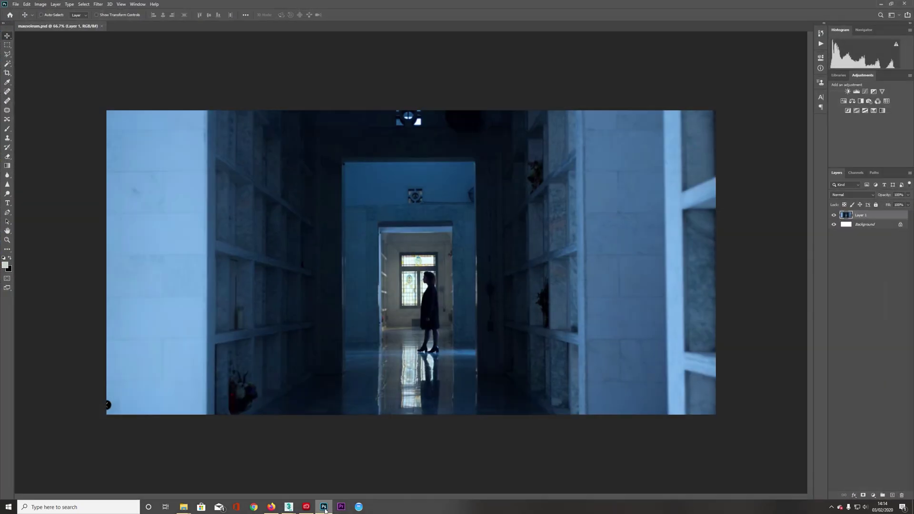
left_click(324, 507)
left_click(324, 507)
left_click(323, 507)
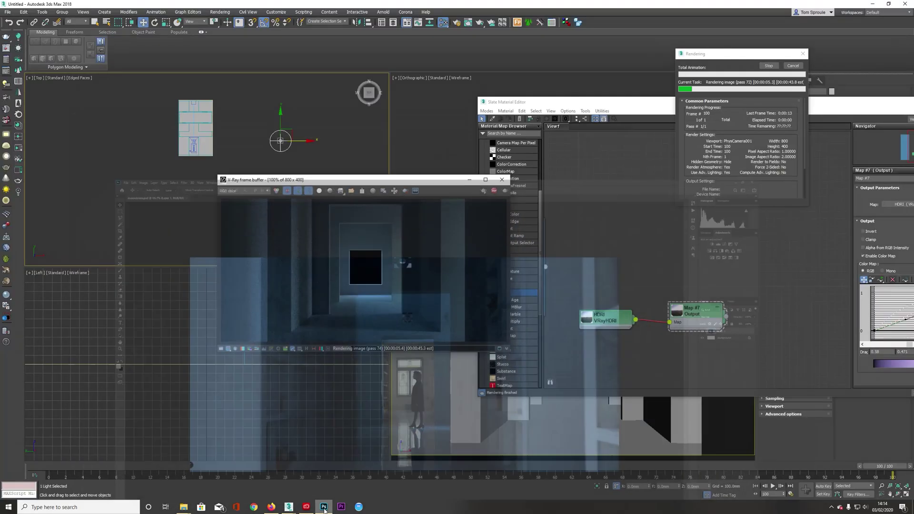
left_click_drag(397, 182, 302, 177)
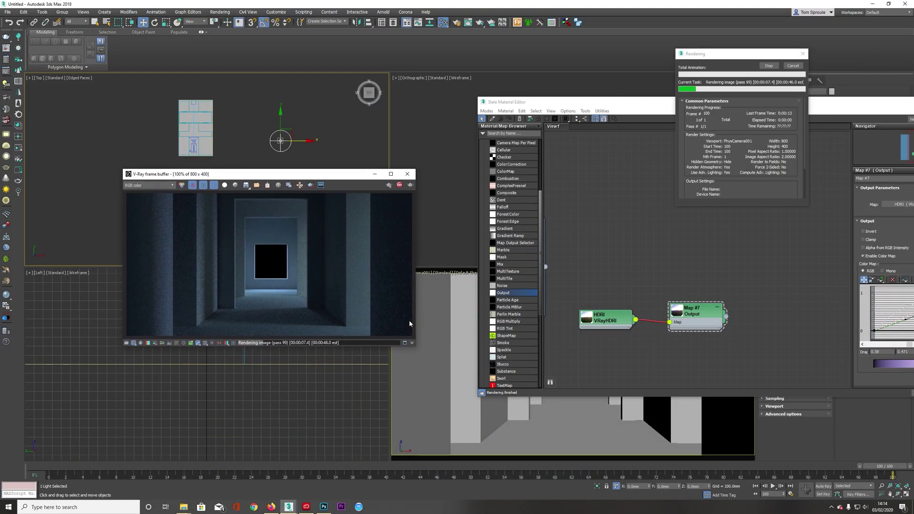
left_click(399, 185)
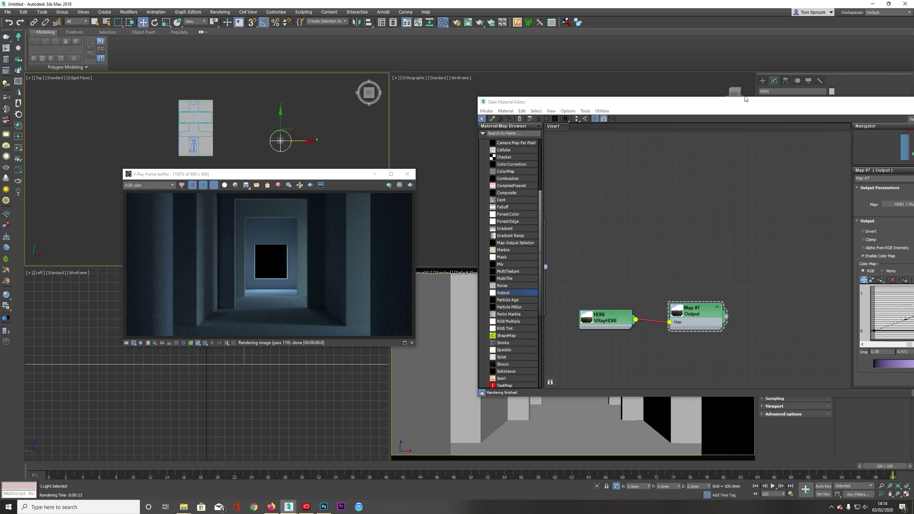
Add a middle point to the Output map's red curve and convert it to a smooth Bezier point.
left_click_drag(671, 108, 453, 81)
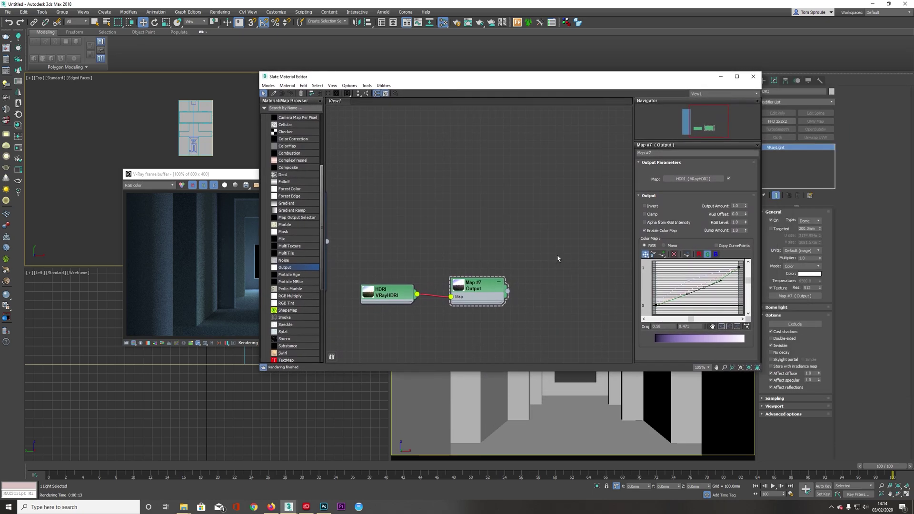
left_click(661, 254)
left_click(699, 284)
right_click(700, 285)
right_click(702, 285)
left_click(727, 296)
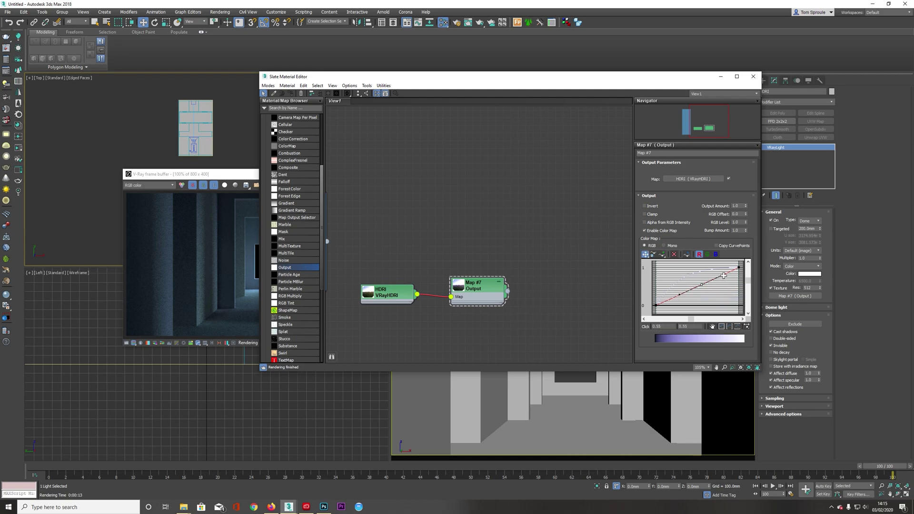
Lower the red curve's middle point to about 0.589, 0.447 and re-render the camera view.
left_click_drag(702, 283, 704, 288)
left_click(221, 170)
left_click(410, 187)
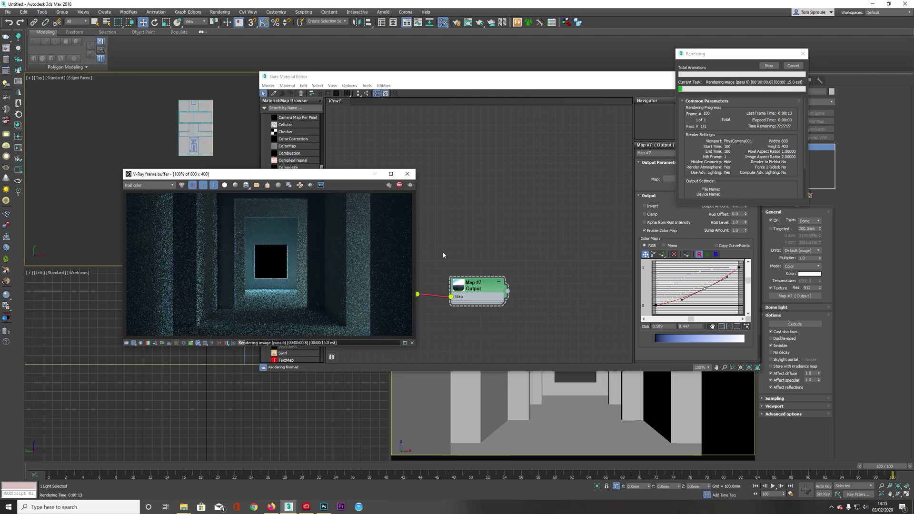
Raise the red curve's middle point to about 0.465, 0.71 and test render the camera view.
left_click_drag(703, 292, 694, 278)
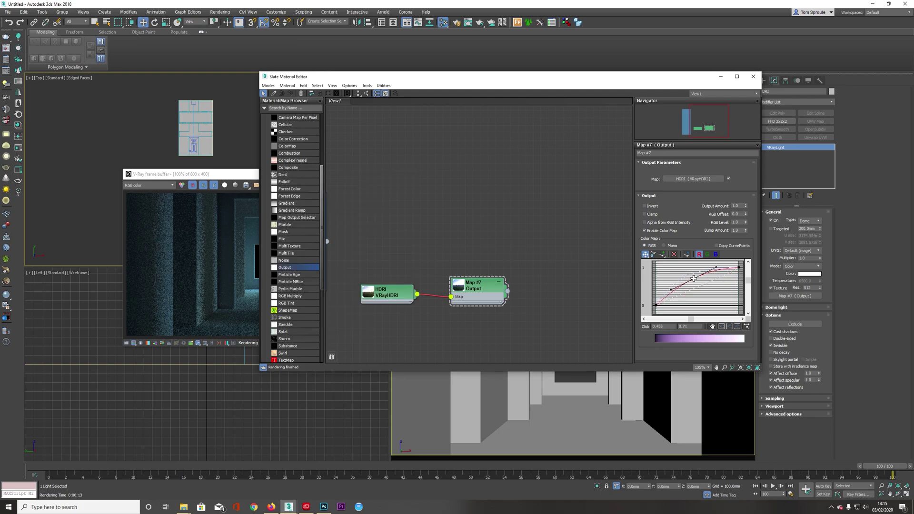
left_click(242, 178)
left_click(410, 185)
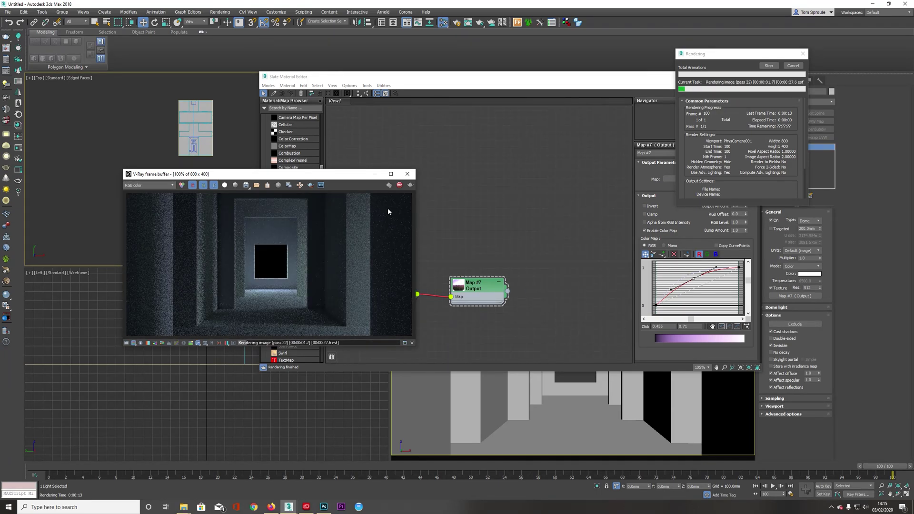
left_click(400, 185)
Lower the red curve's middle point to about 0.53, 0.484, re-render, and compare with the reference image in Photoshop.
left_click_drag(692, 277, 697, 287)
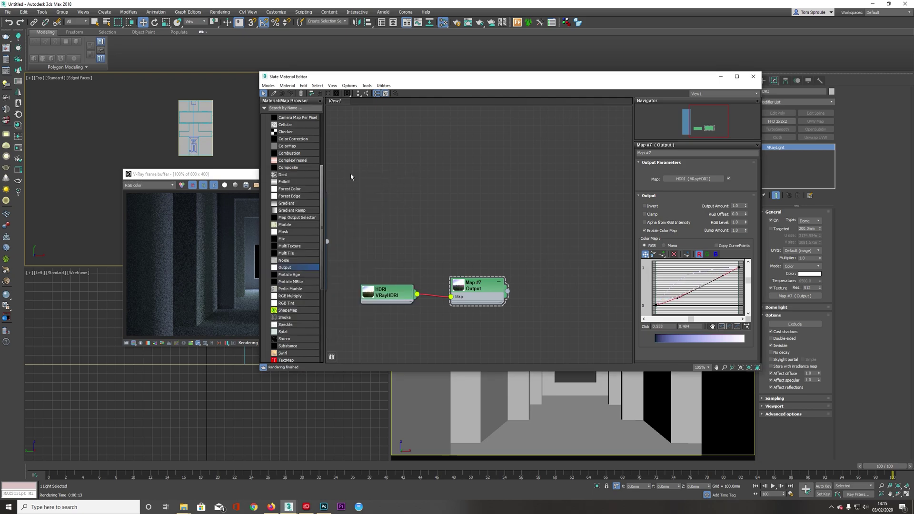
left_click(244, 175)
left_click(410, 185)
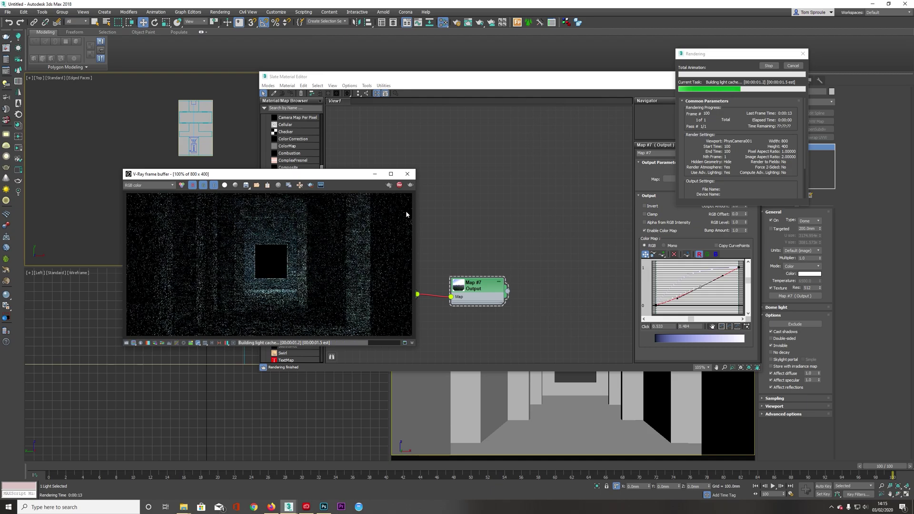
left_click(323, 507)
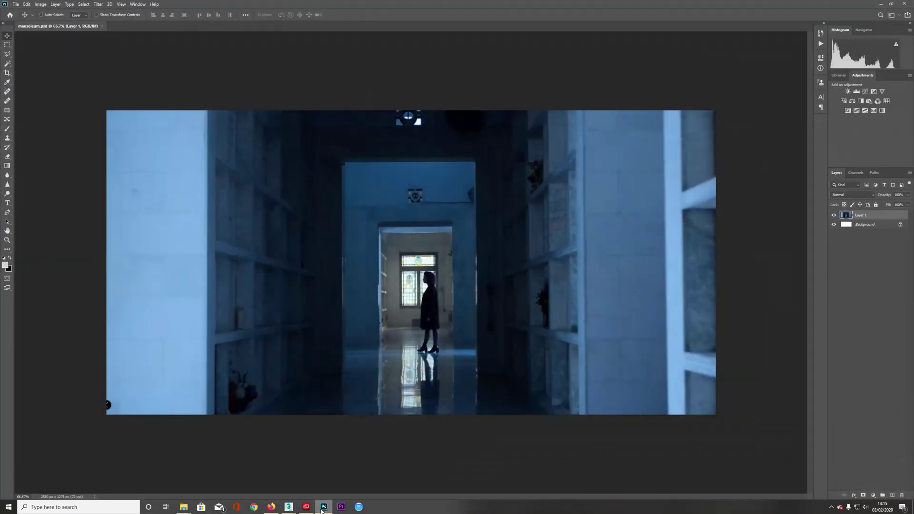
left_click(323, 507)
left_click(323, 507)
left_click(323, 508)
left_click(767, 66)
Lower the red curve's middle point to about 0.618, 0.324, re-render, and check the result against the Photoshop reference.
left_click_drag(699, 286, 708, 293)
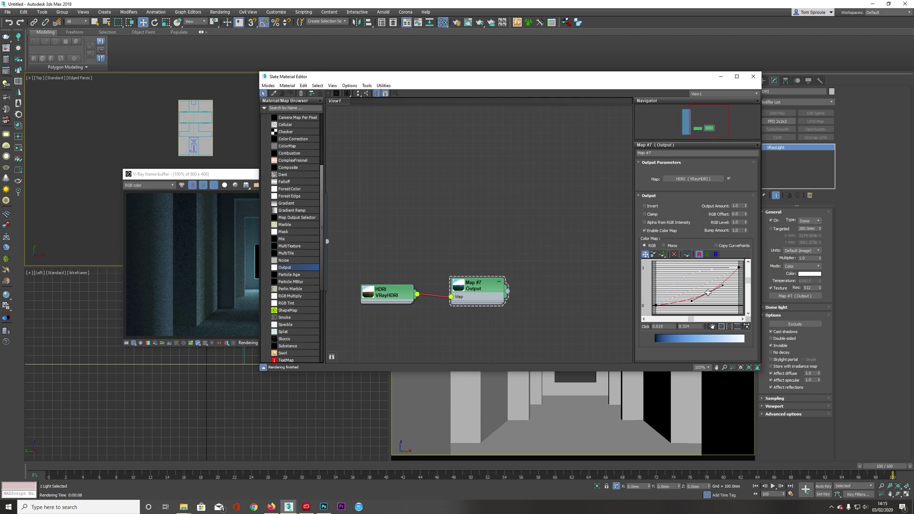
left_click(198, 182)
left_click(399, 185)
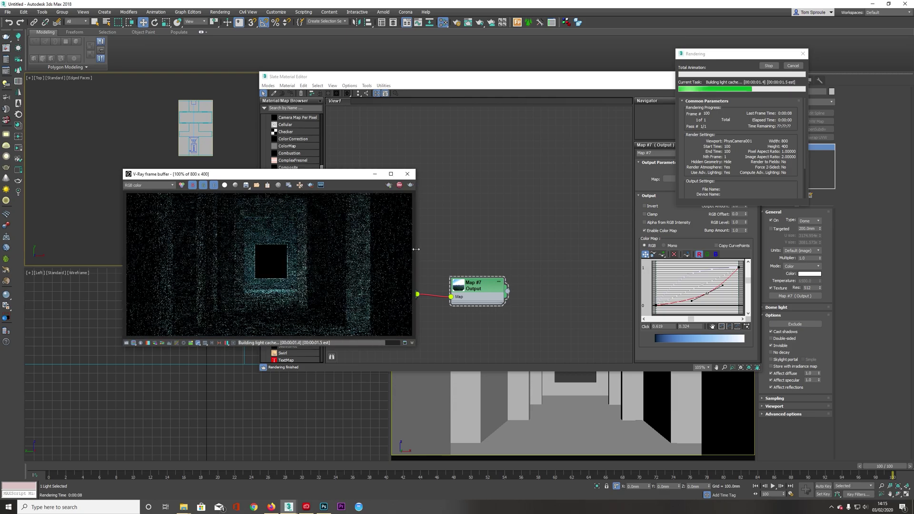
left_click(322, 508)
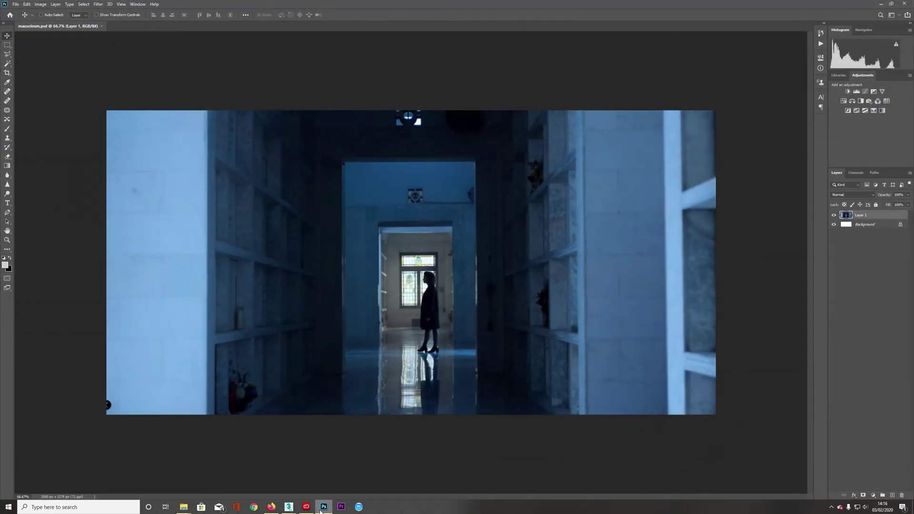
left_click(323, 507)
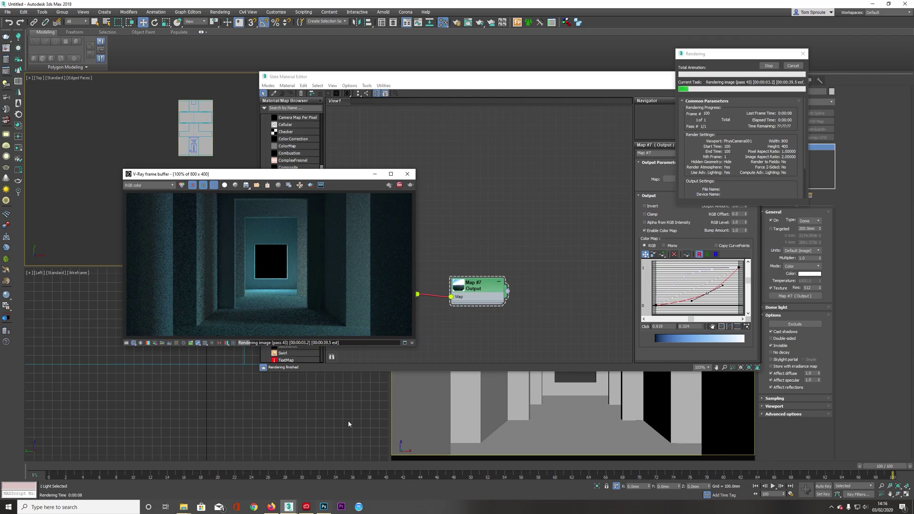
left_click(399, 185)
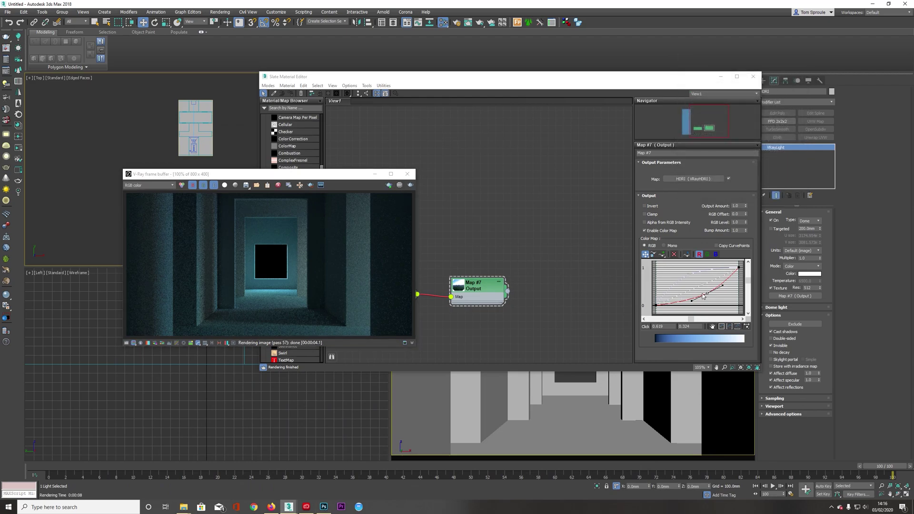
Raise the red curve's middle point, move the green curve's point to about 0.589, 0.461, and test render the camera view.
left_click_drag(708, 293, 702, 284)
left_click(698, 254)
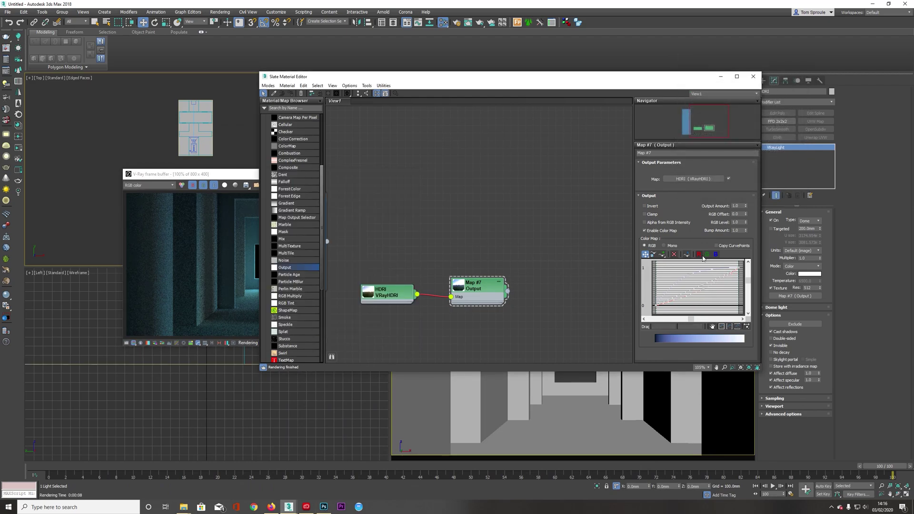
left_click_drag(702, 286, 704, 288)
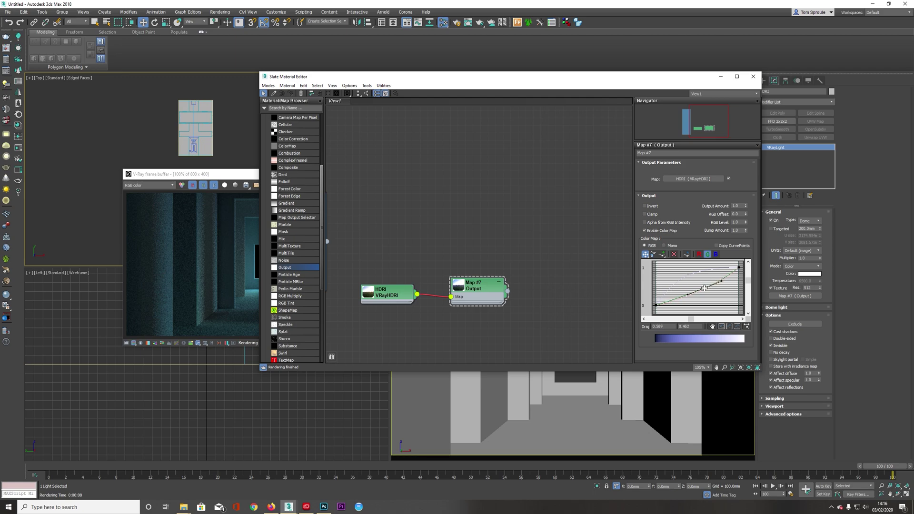
left_click(229, 175)
left_click(410, 185)
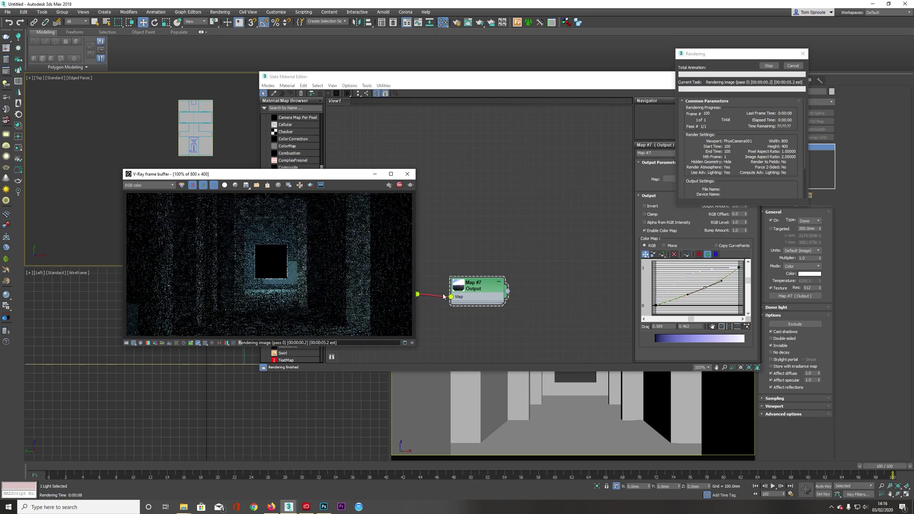
left_click(398, 185)
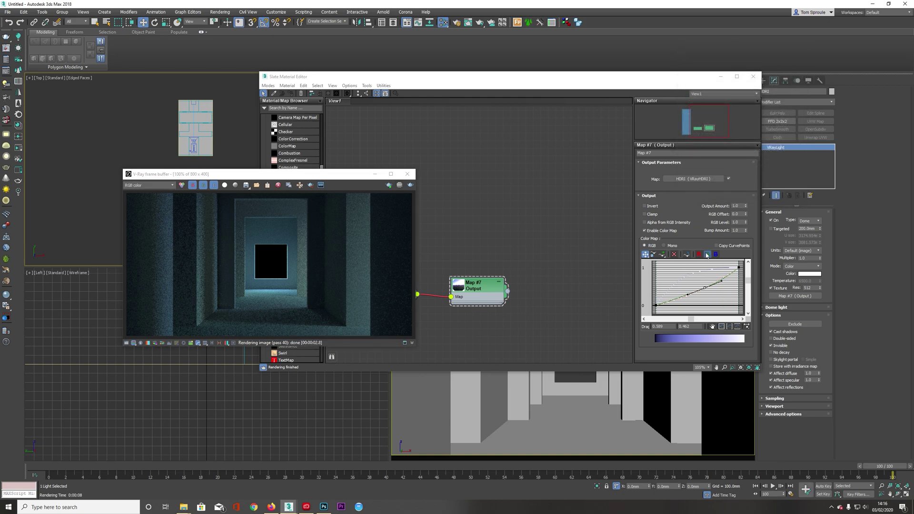
Isolate the Output map's blue curve, move its middle point to about 0.464, 0.668, and re-render the camera view.
left_click(706, 255)
left_click(698, 254)
left_click(699, 255)
left_click(715, 255)
left_click_drag(687, 273, 694, 280)
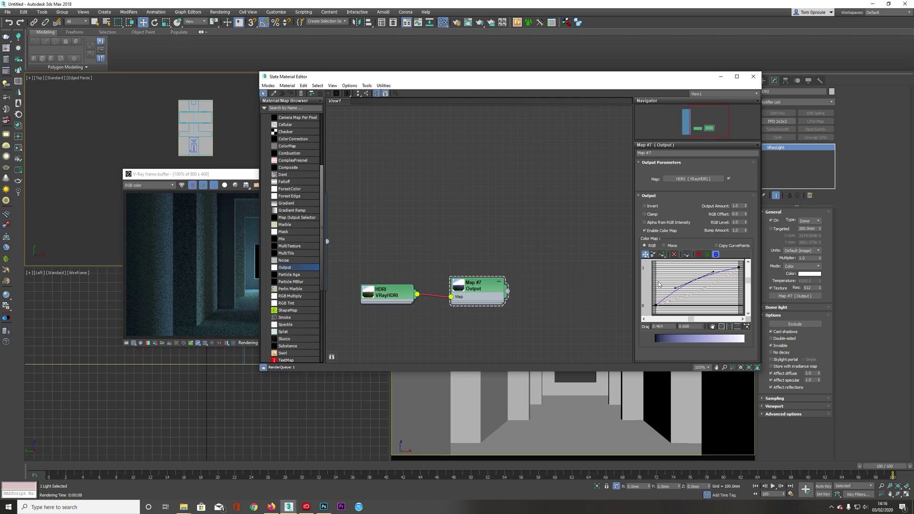
left_click(218, 185)
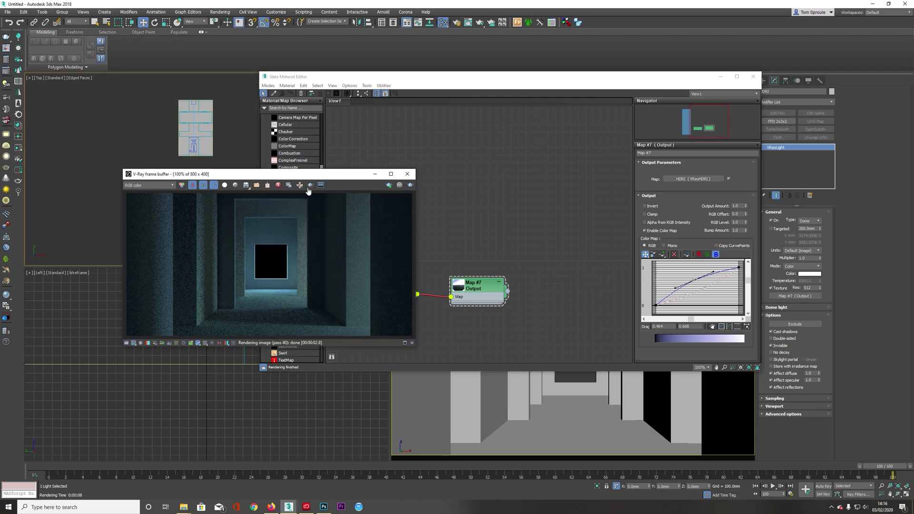
left_click(410, 185)
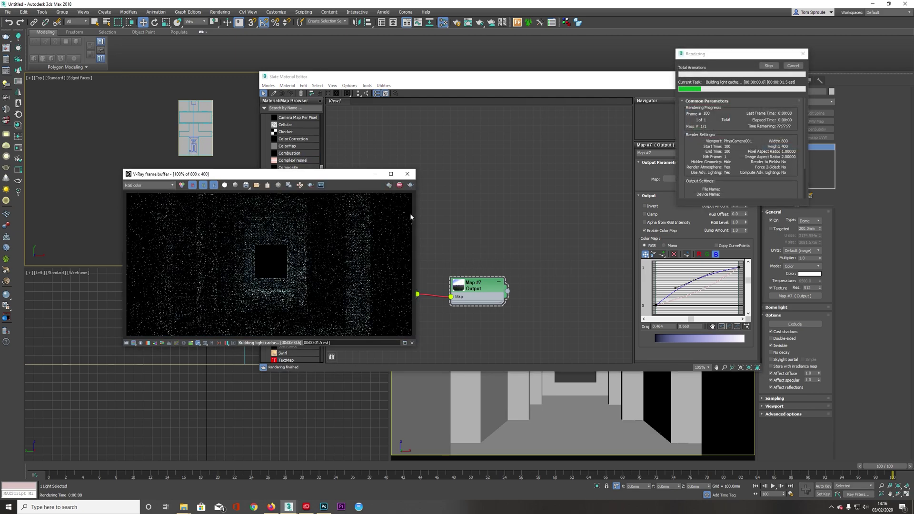